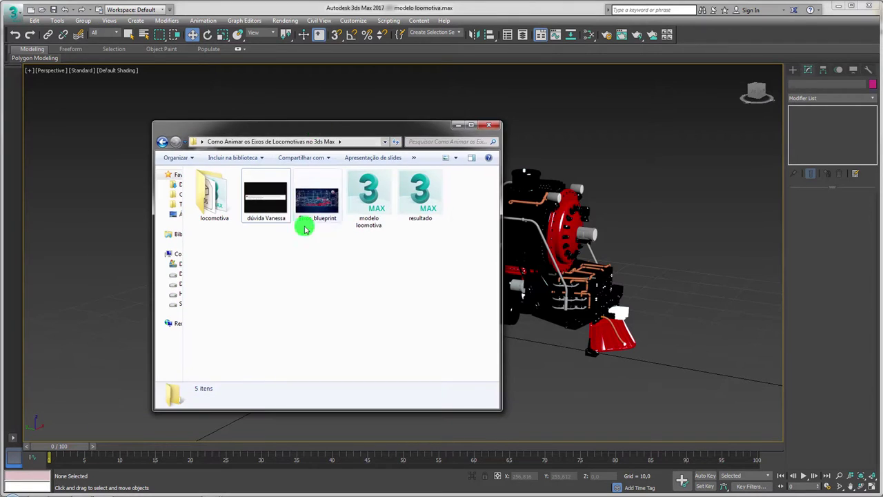
Step: Open the viewer's comment screenshot about animating train wheels and pistons in Photo Viewer
{"action": "left_click", "coordinate": [275, 216]}
{"action": "double_click", "coordinate": [274, 216]}
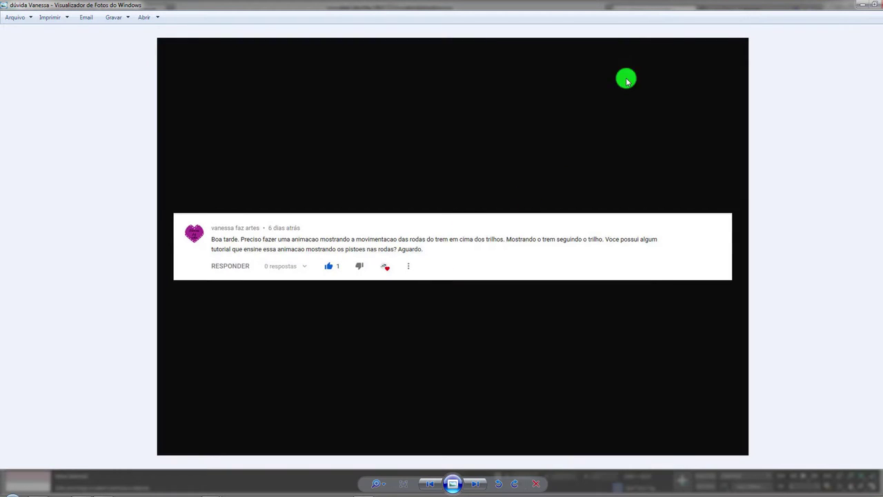
Step: Close the comment image and minimize the Explorer folder to reveal the locomotive video
{"action": "left_click", "coordinate": [876, 5]}
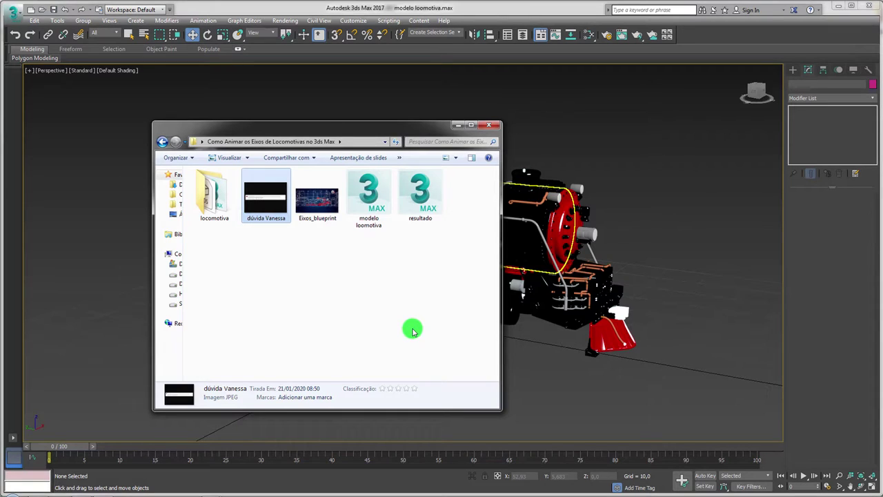
{"action": "left_click", "coordinate": [457, 125]}
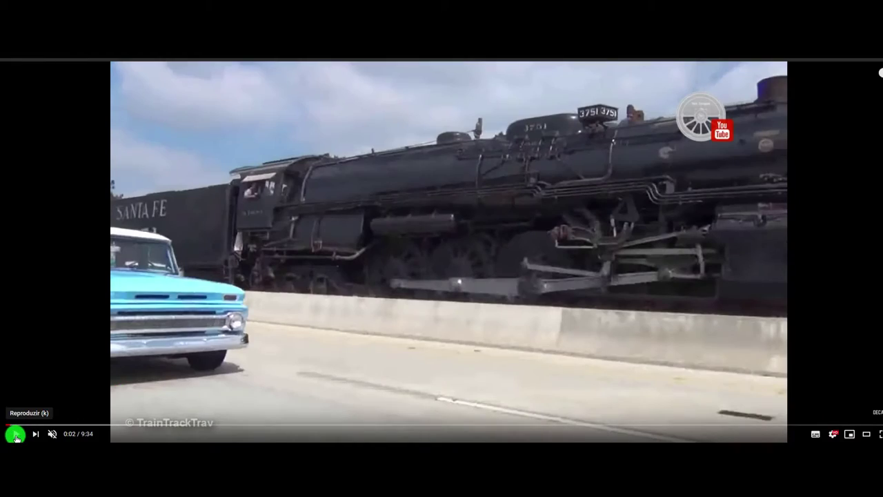
Step: Play the locomotive video, pause at 0:25 on the blueprint, and return to 3ds Max
{"action": "left_click", "coordinate": [16, 436]}
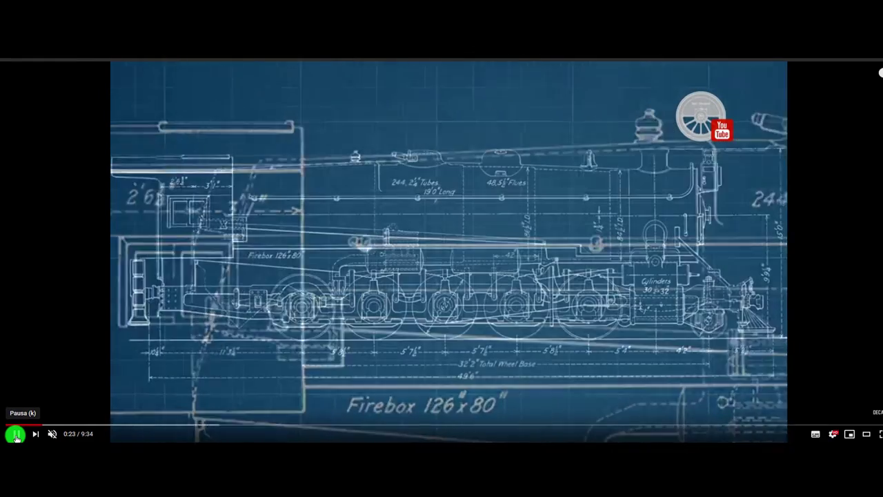
{"action": "left_click", "coordinate": [15, 437]}
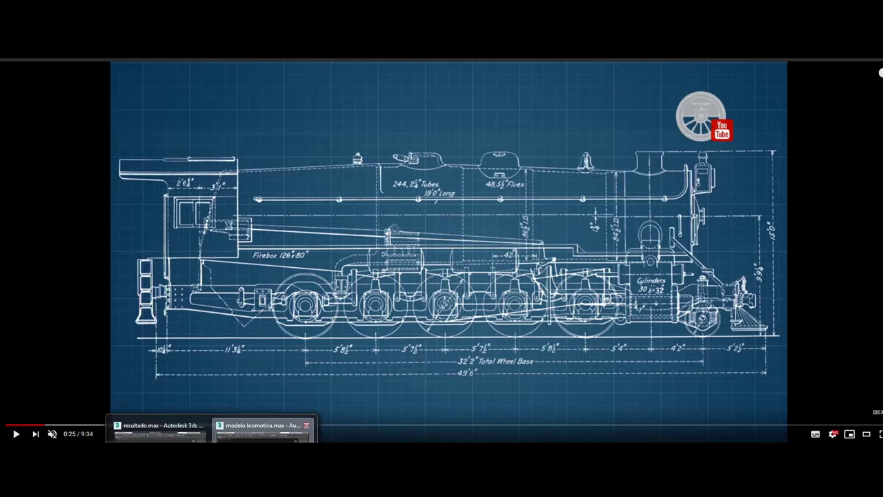
{"action": "left_click", "coordinate": [266, 426]}
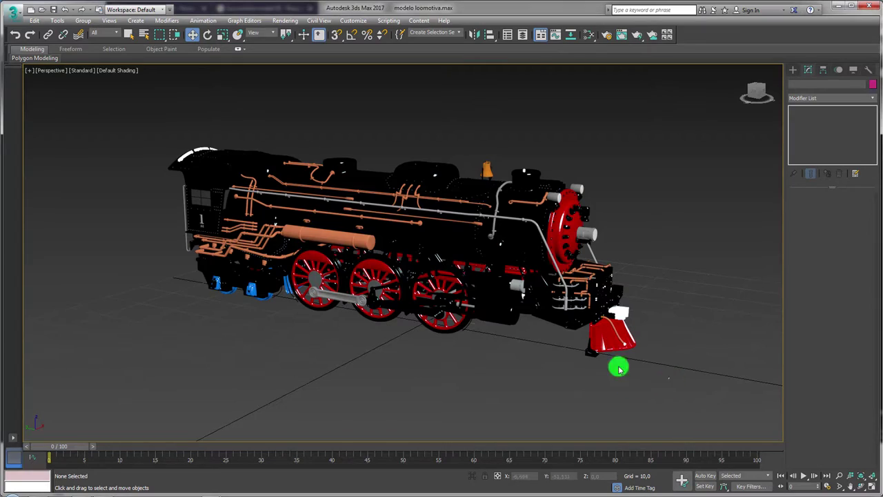
Step: Select every object and test-rotate the locomotive, returning it to its diagonal pose
{"action": "key", "text": "ctrl+a"}
{"action": "middle_click_drag", "start_coordinate": [400, 216], "coordinate": [380, 266], "text": "alt"}
{"action": "key", "text": "e"}
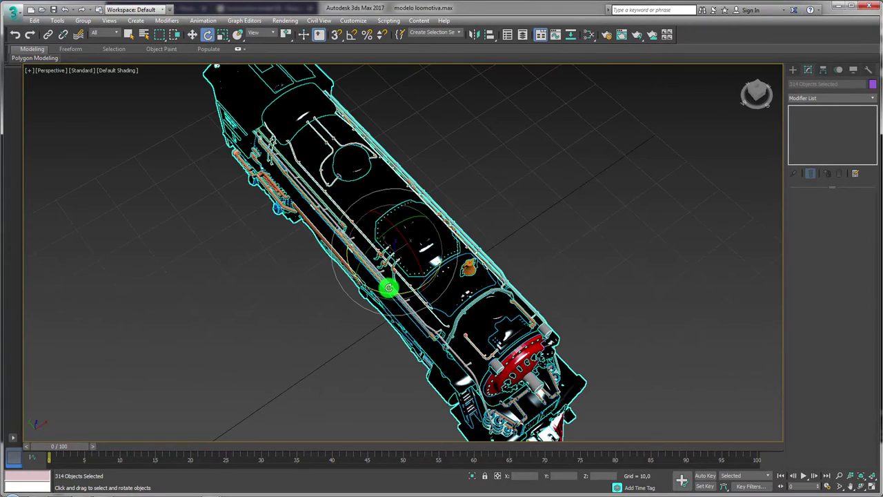
{"action": "left_click_drag", "start_coordinate": [398, 293], "coordinate": [440, 325]}
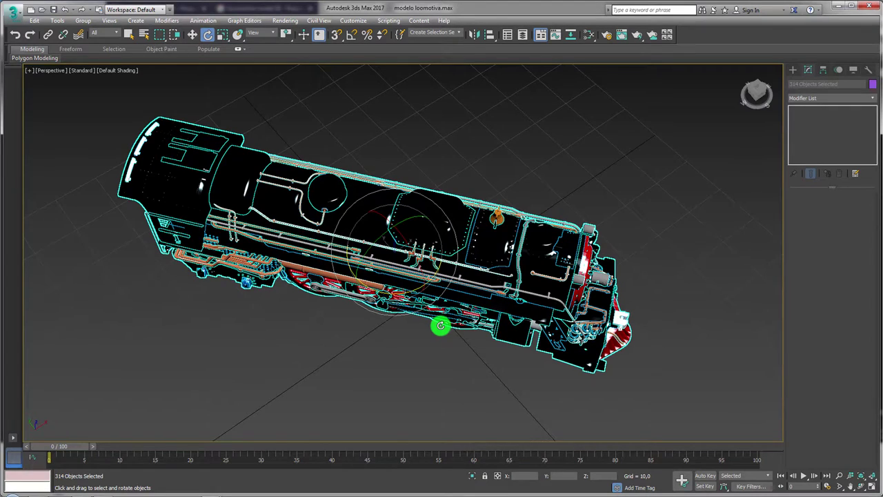
{"action": "left_click_drag", "start_coordinate": [441, 326], "coordinate": [440, 326]}
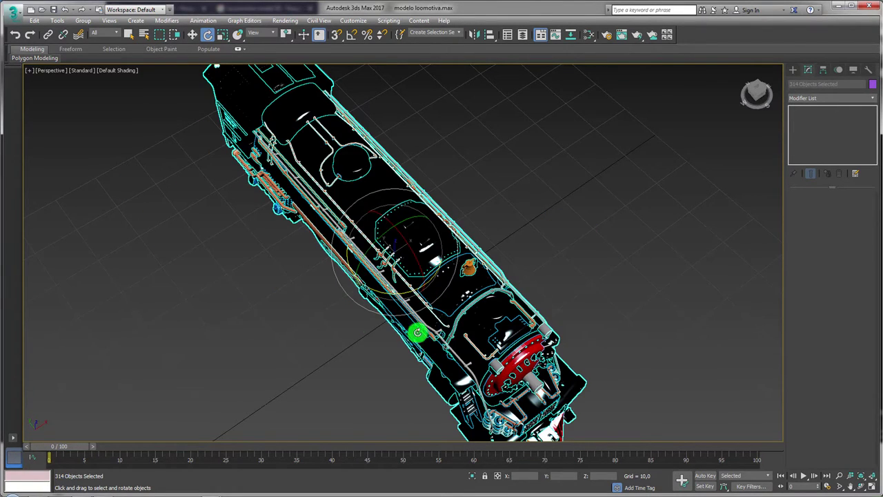
{"action": "middle_click_drag", "start_coordinate": [314, 330], "coordinate": [355, 299], "text": "alt"}
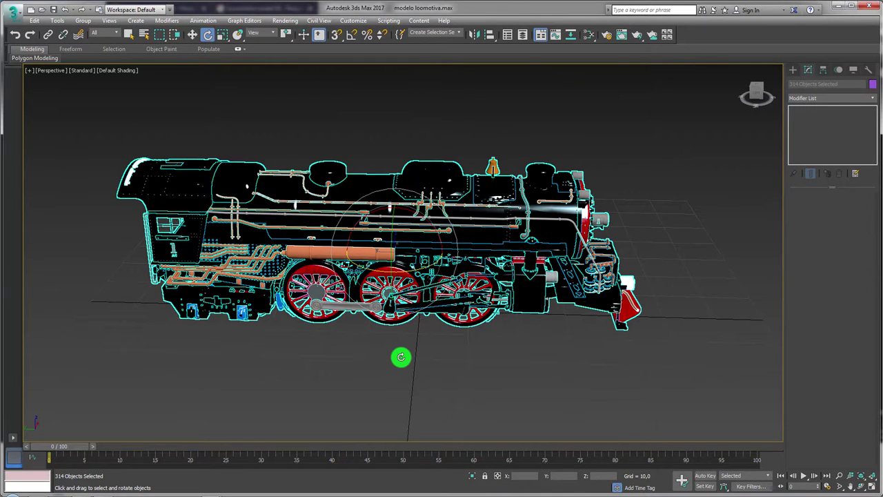
Step: Create Layer001 from the selected body objects in the Layer Explorer
{"action": "left_click", "coordinate": [524, 38]}
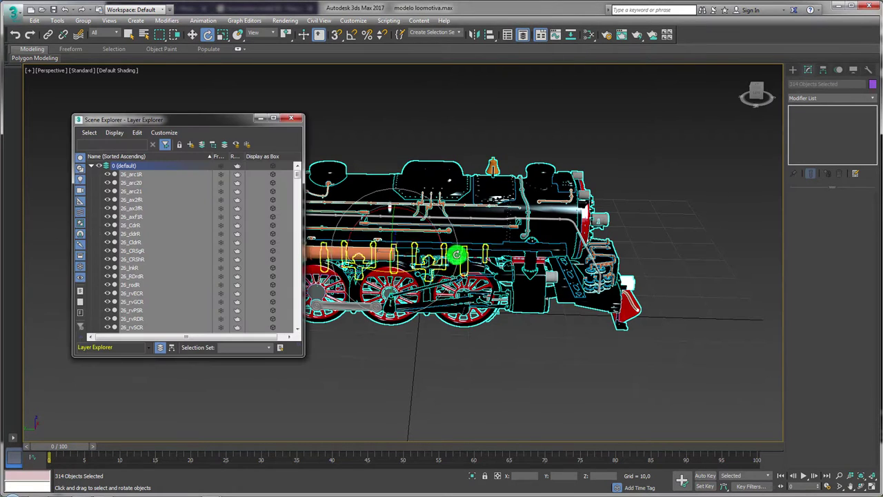
{"action": "mouse_move", "coordinate": [454, 256]}
{"action": "middle_mouse_down", "text": "alt"}
{"action": "mouse_move", "coordinate": [418, 258]}
{"action": "mouse_move", "coordinate": [44, 168]}
{"action": "middle_mouse_up", "text": "alt"}
{"action": "left_click", "coordinate": [89, 168]}
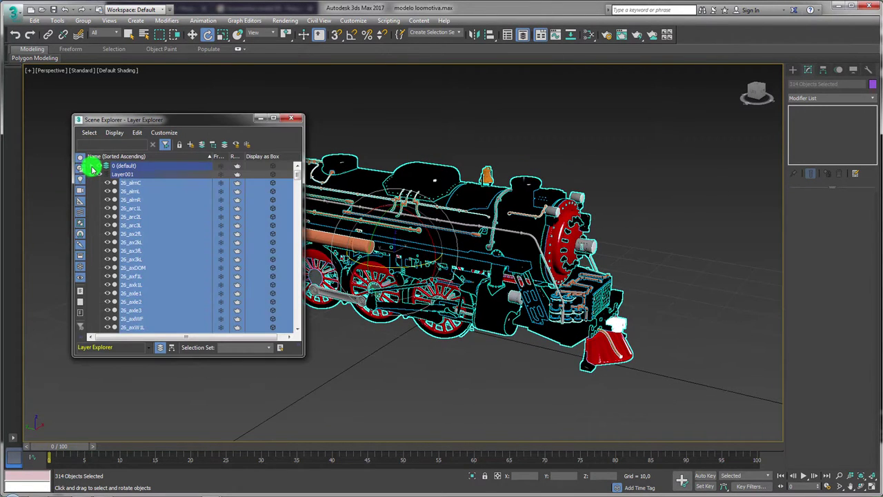
{"action": "left_click", "coordinate": [92, 177]}
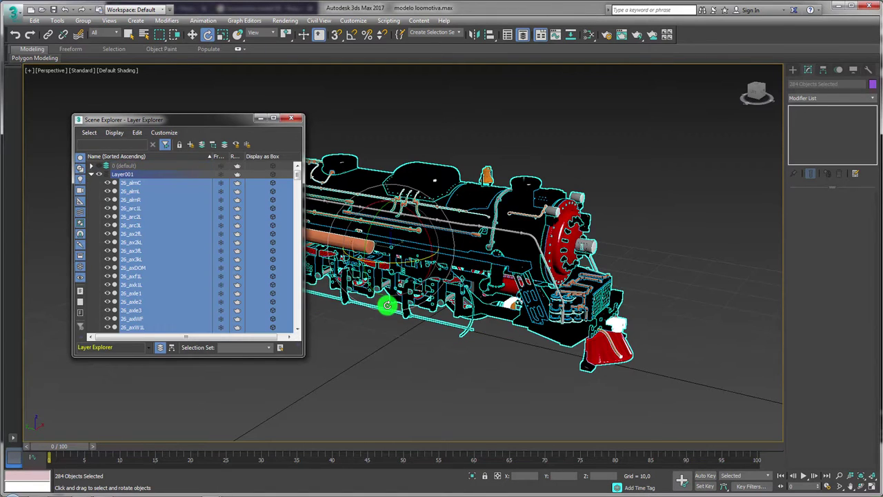
Step: Toggle Layer001 and default layer visibility to check which parts each holds
{"action": "left_click", "coordinate": [99, 174]}
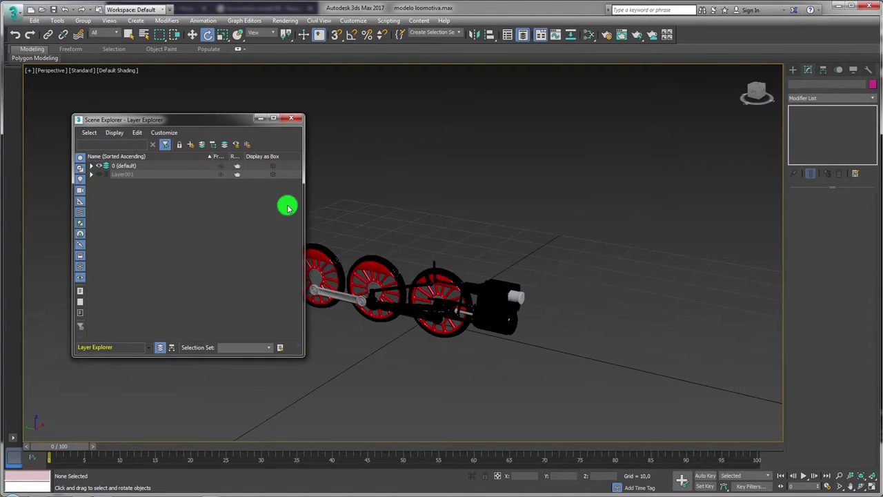
{"action": "left_click_drag", "start_coordinate": [717, 356], "coordinate": [405, 205]}
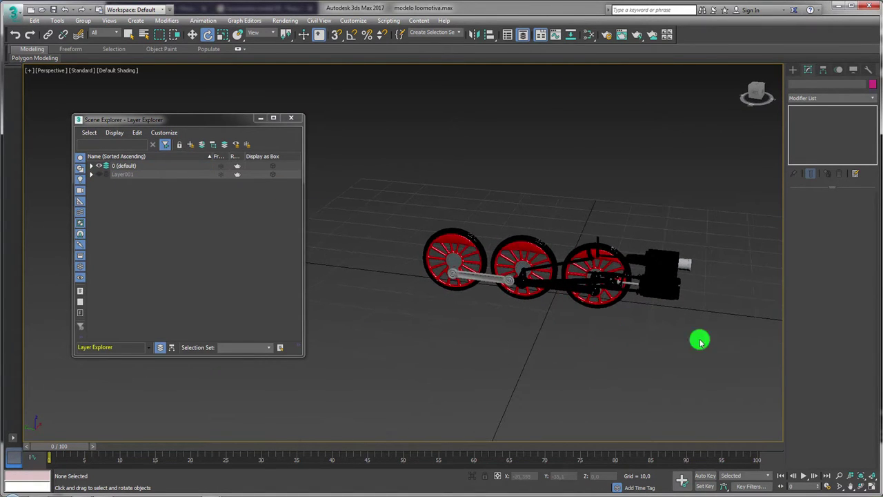
{"action": "left_click", "coordinate": [402, 210]}
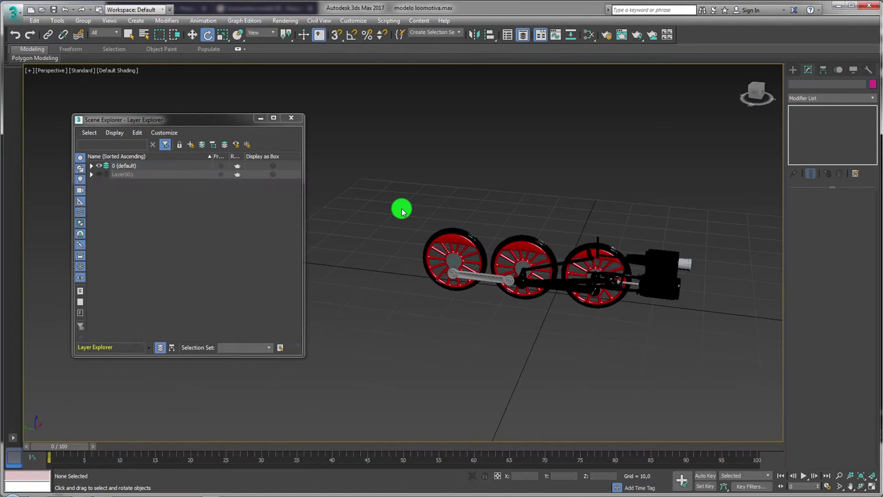
{"action": "left_click", "coordinate": [99, 174]}
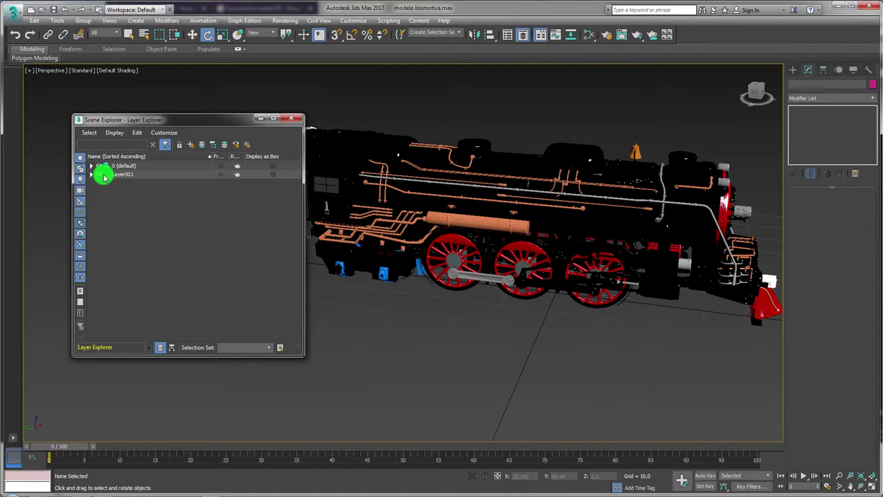
{"action": "left_click", "coordinate": [99, 166]}
{"action": "left_click", "coordinate": [99, 167]}
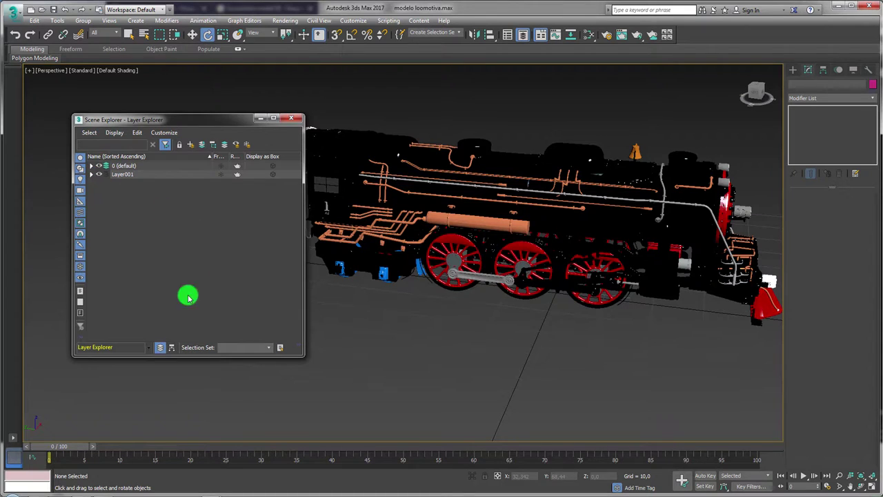
{"action": "middle_click_drag", "start_coordinate": [483, 321], "coordinate": [474, 286], "text": "alt"}
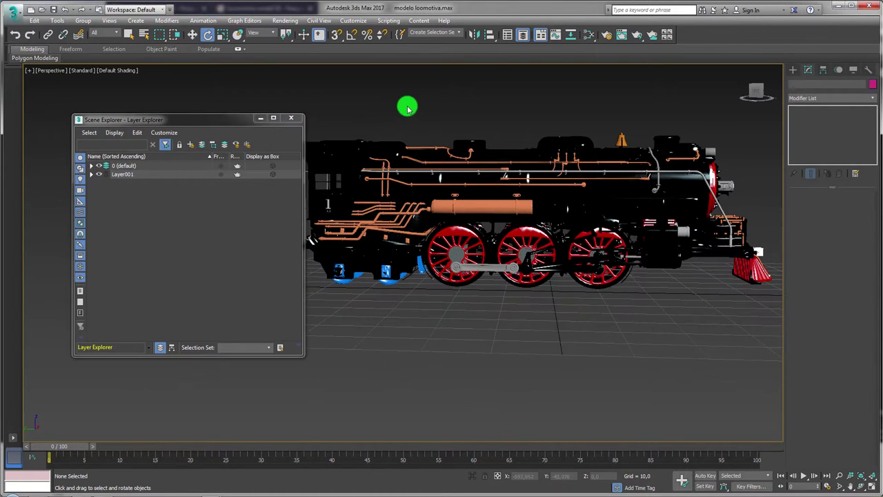
{"action": "mouse_move", "coordinate": [391, 104]}
{"action": "left_mouse_down"}
{"action": "mouse_move", "coordinate": [699, 188]}
{"action": "mouse_move", "coordinate": [783, 246]}
{"action": "left_mouse_up"}
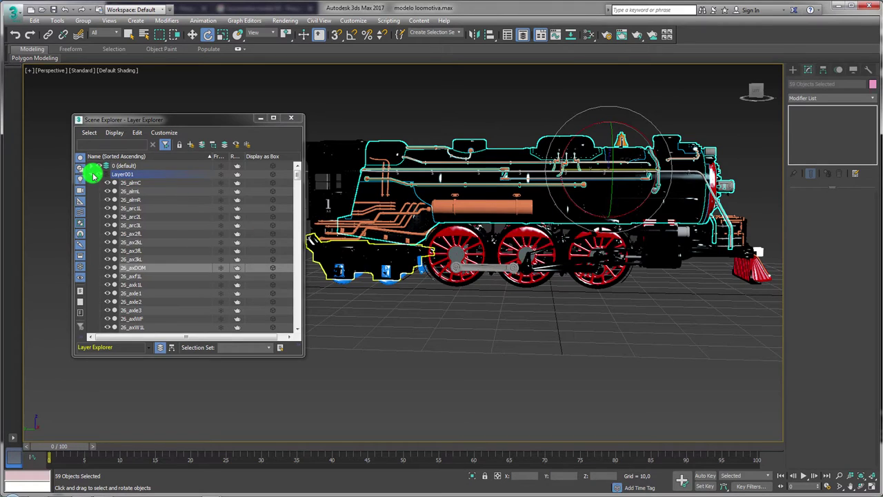
Step: Create Layer002 from the selected objects and toggle its visibility to compare
{"action": "left_click", "coordinate": [94, 176]}
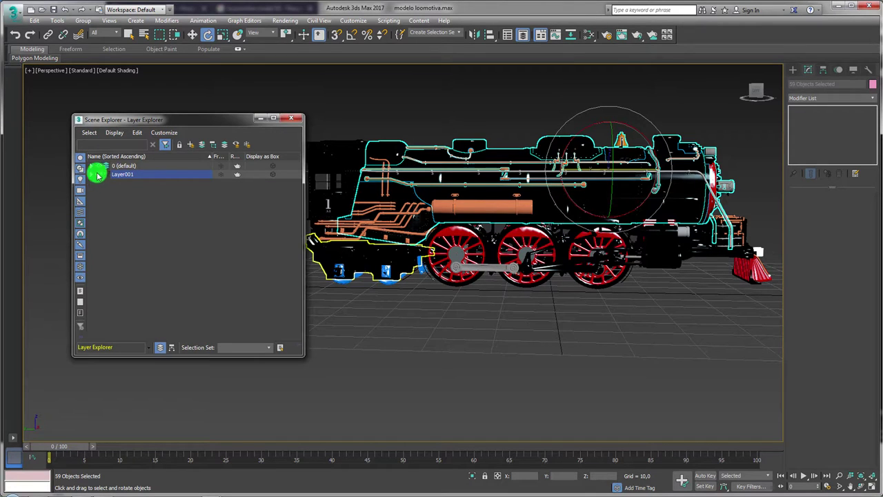
{"action": "left_click", "coordinate": [191, 144]}
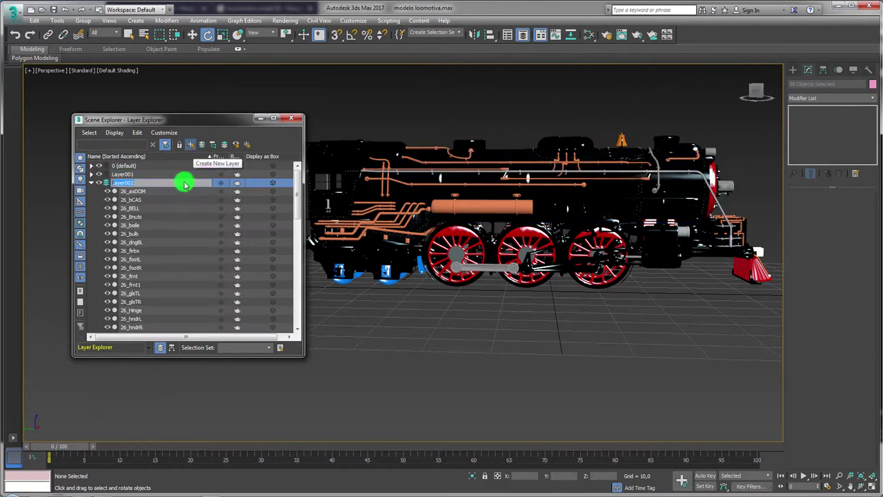
{"action": "left_click", "coordinate": [91, 183]}
{"action": "left_click", "coordinate": [100, 183]}
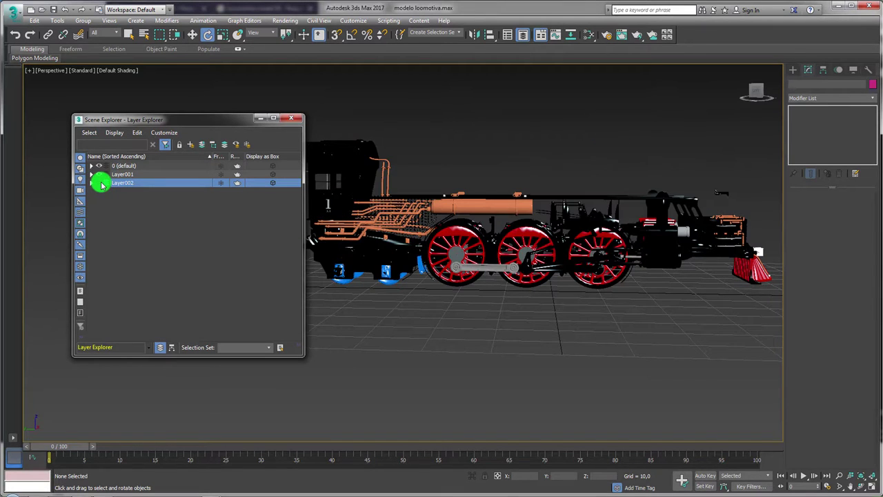
{"action": "left_click", "coordinate": [100, 183]}
{"action": "left_click", "coordinate": [100, 183]}
{"action": "left_click", "coordinate": [100, 183]}
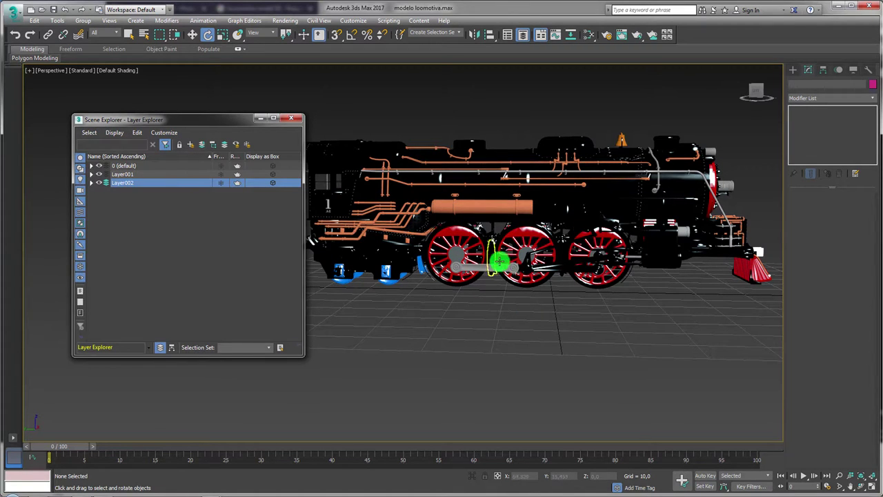
Step: Nest Layer002's objects under Layer001 and hide the default layer to isolate the wheels
{"action": "left_click", "coordinate": [93, 184]}
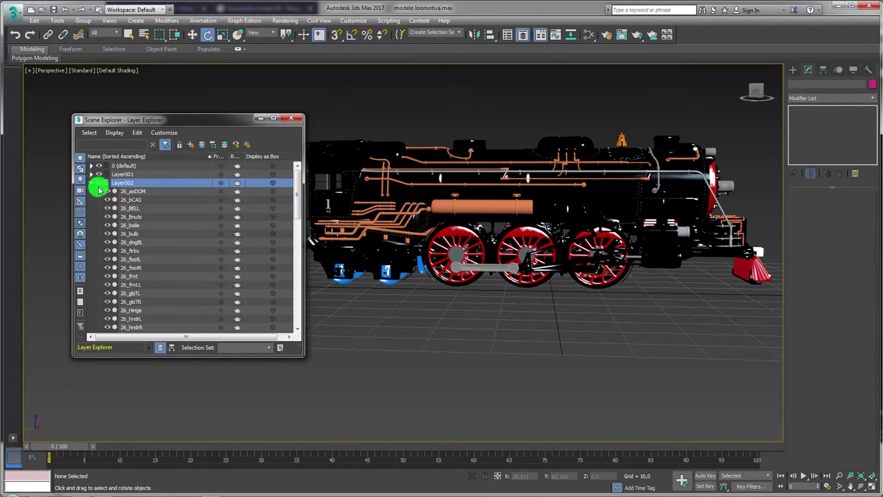
{"action": "right_click", "coordinate": [126, 184]}
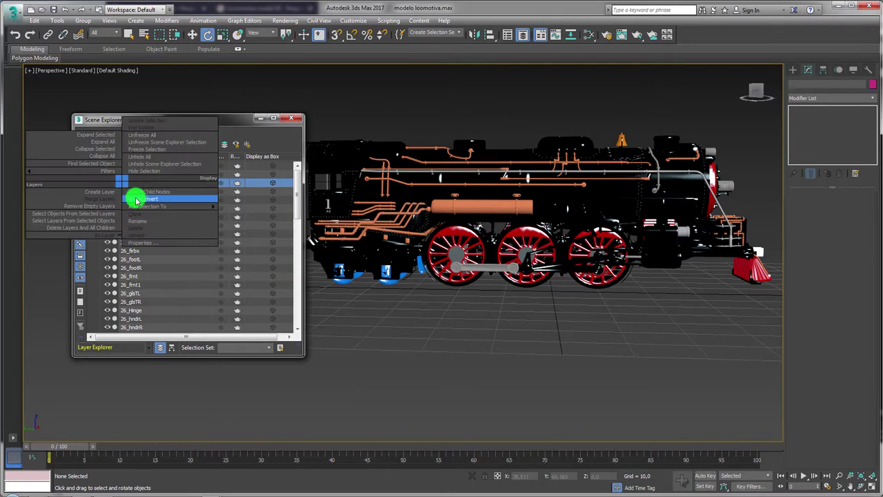
{"action": "left_click", "coordinate": [157, 194]}
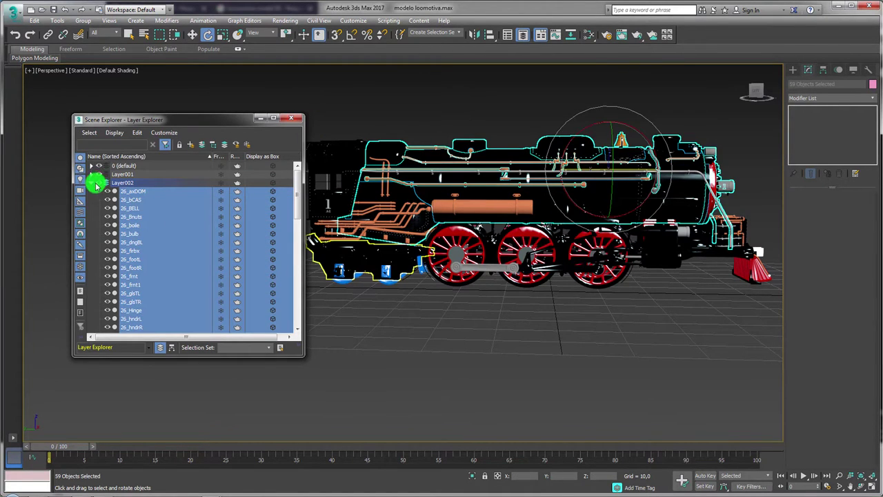
{"action": "right_click", "coordinate": [130, 195]}
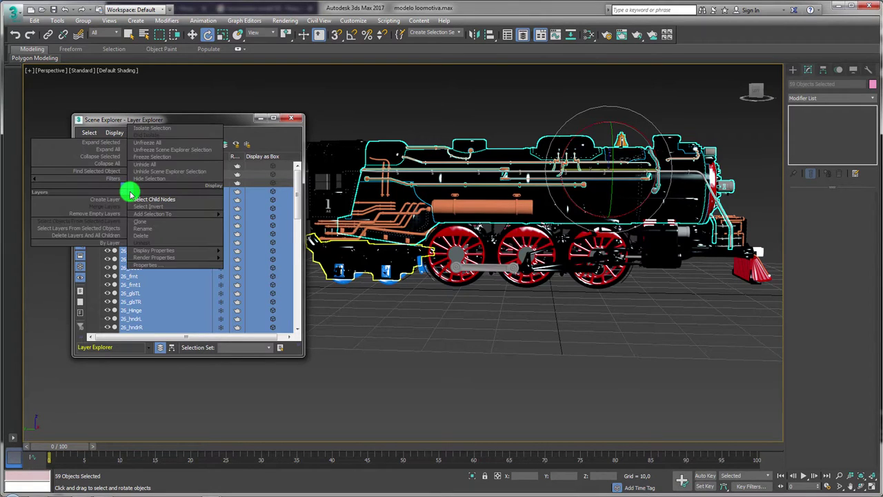
{"action": "mouse_move", "coordinate": [153, 214]}
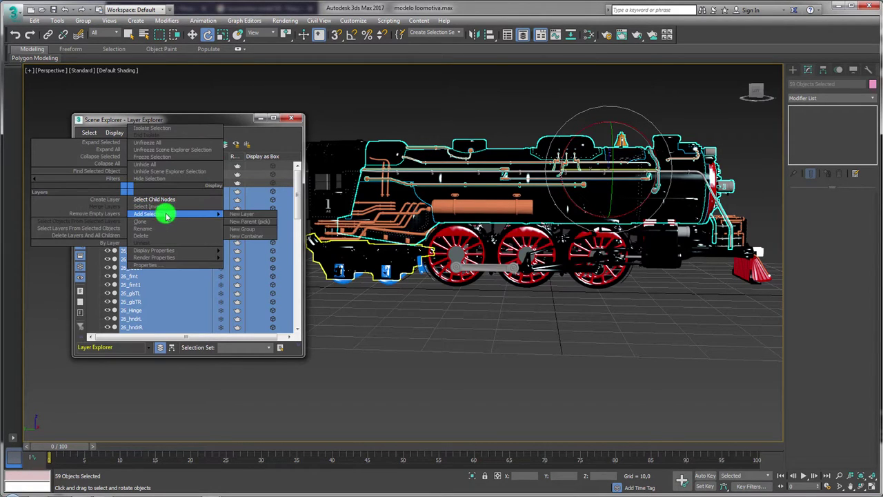
{"action": "left_click", "coordinate": [253, 224]}
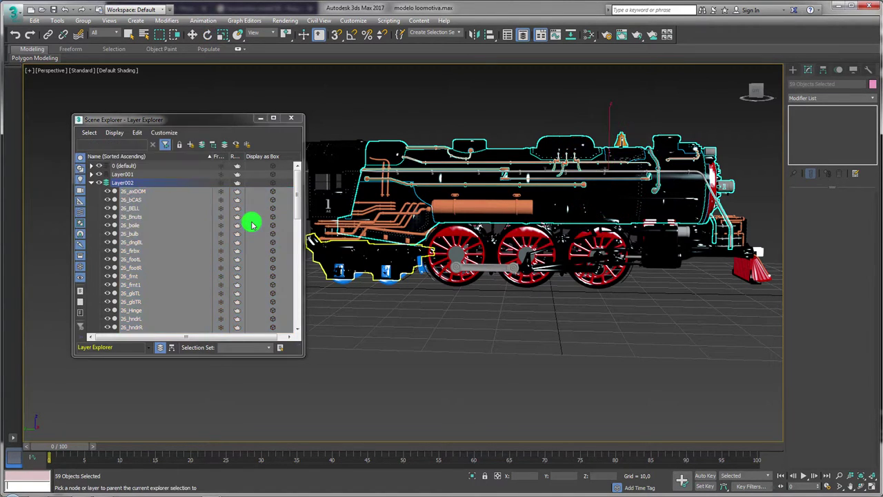
{"action": "left_click", "coordinate": [122, 173]}
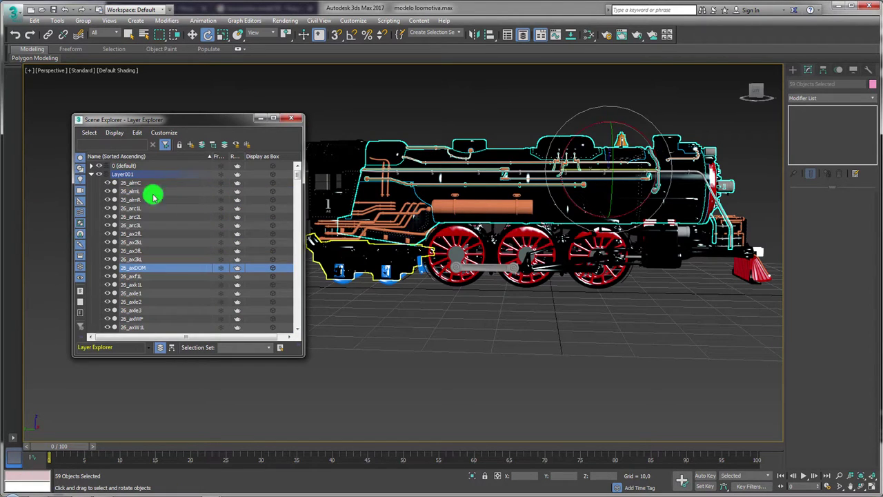
{"action": "left_click", "coordinate": [98, 168]}
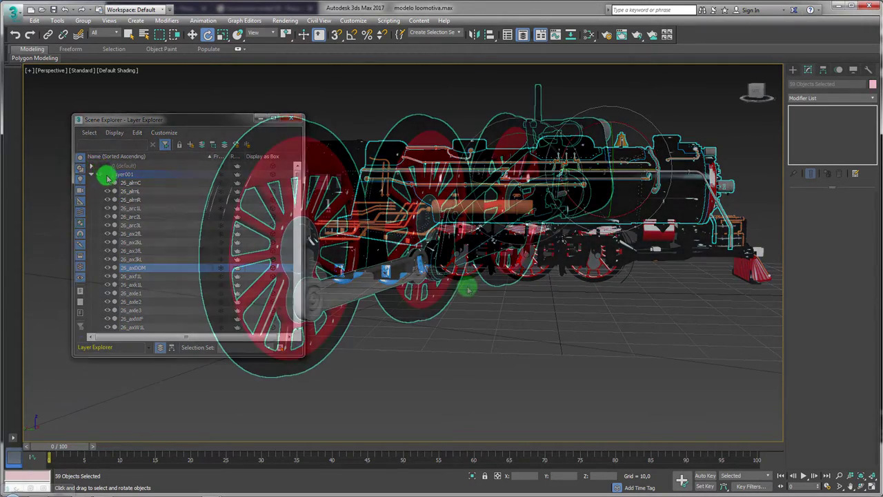
{"action": "middle_click_drag", "start_coordinate": [464, 336], "coordinate": [252, 410], "text": "alt"}
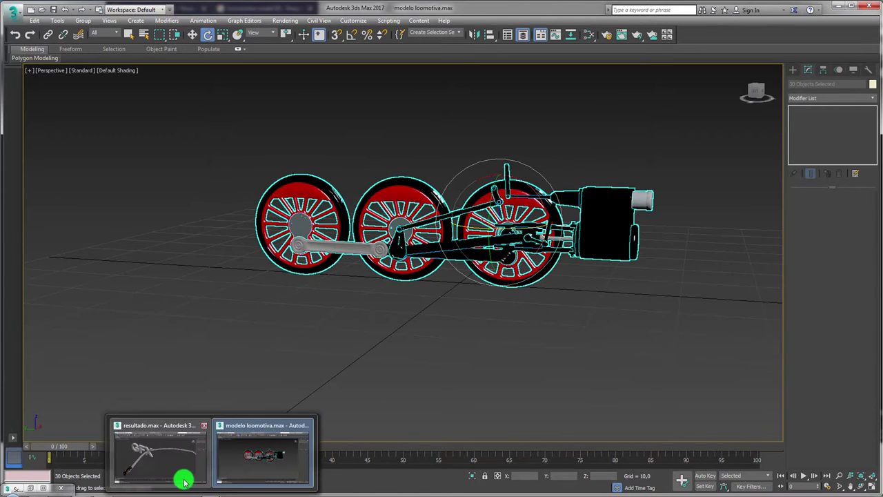
Step: Switch to resultado.max and frame the train on its track from the side
{"action": "left_click", "coordinate": [168, 467]}
{"action": "mouse_move", "coordinate": [271, 378]}
{"action": "middle_mouse_down", "text": "alt"}
{"action": "mouse_move", "coordinate": [329, 354]}
{"action": "mouse_move", "coordinate": [328, 341]}
{"action": "middle_mouse_up", "text": "alt"}
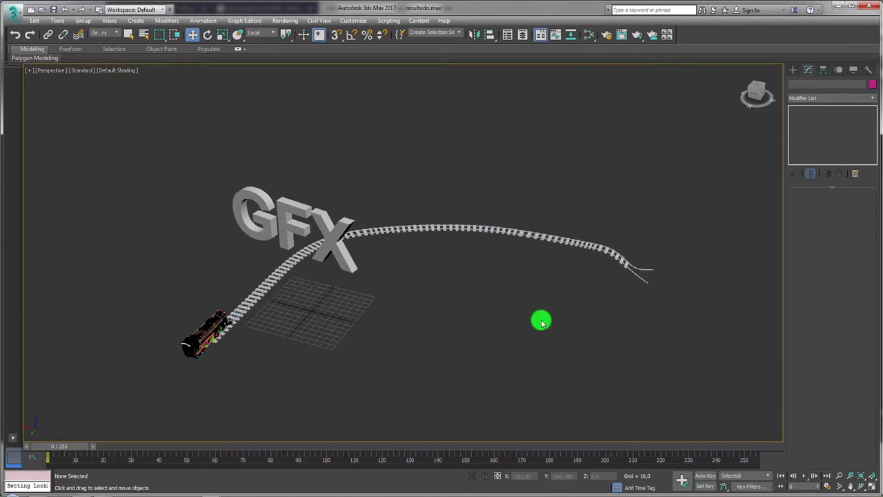
{"action": "scroll", "coordinate": [238, 331], "scroll_direction": "up", "scroll_amount": 1}
{"action": "scroll", "coordinate": [248, 311], "scroll_direction": "up", "scroll_amount": 3}
{"action": "scroll", "coordinate": [261, 296], "scroll_direction": "up", "scroll_amount": 2}
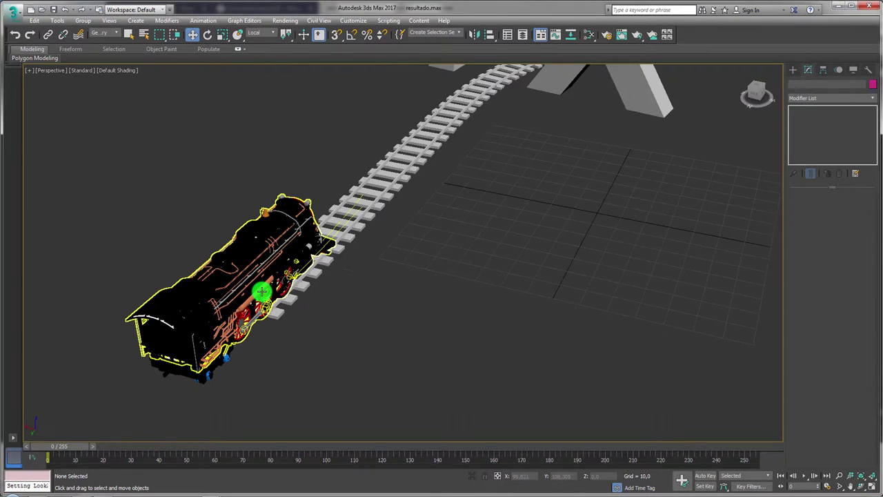
{"action": "scroll", "coordinate": [262, 291], "scroll_direction": "down", "scroll_amount": 3}
{"action": "scroll", "coordinate": [333, 290], "scroll_direction": "down", "scroll_amount": 2}
{"action": "scroll", "coordinate": [294, 319], "scroll_direction": "down", "scroll_amount": 2}
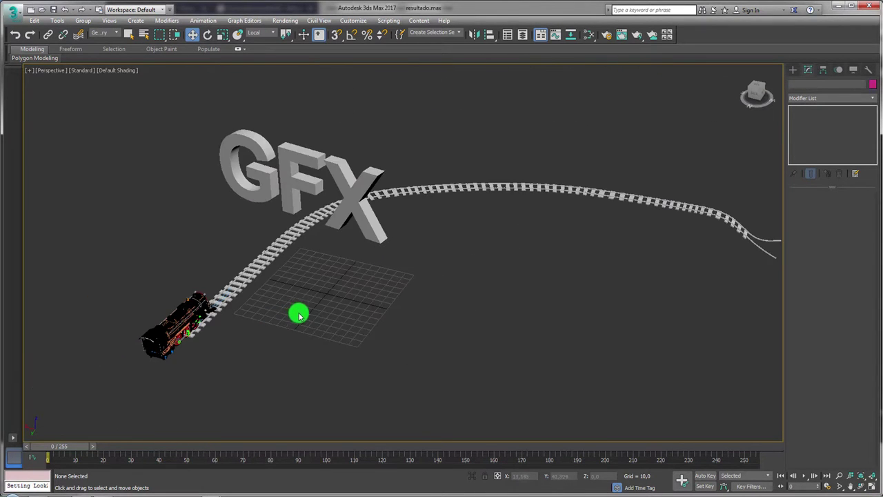
{"action": "mouse_move", "coordinate": [299, 310]}
{"action": "middle_mouse_down"}
{"action": "mouse_move", "coordinate": [248, 309]}
{"action": "mouse_move", "coordinate": [253, 302]}
{"action": "middle_mouse_up"}
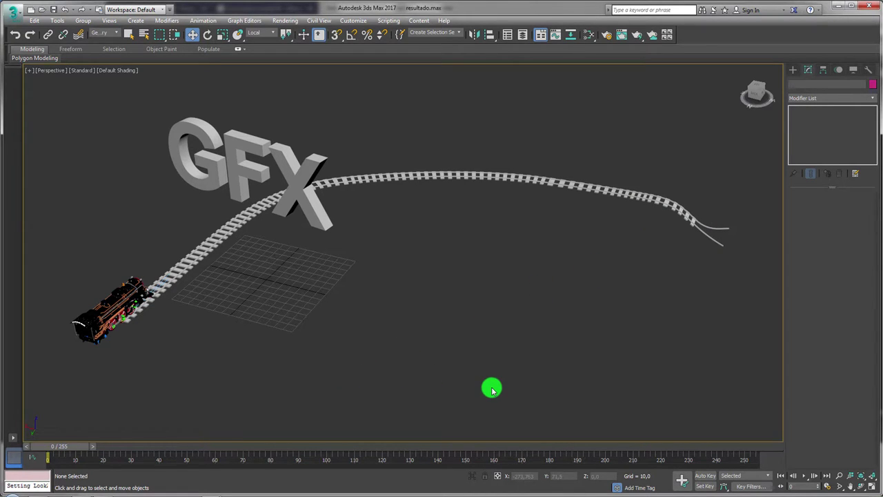
{"action": "middle_click_drag", "start_coordinate": [138, 306], "coordinate": [306, 276]}
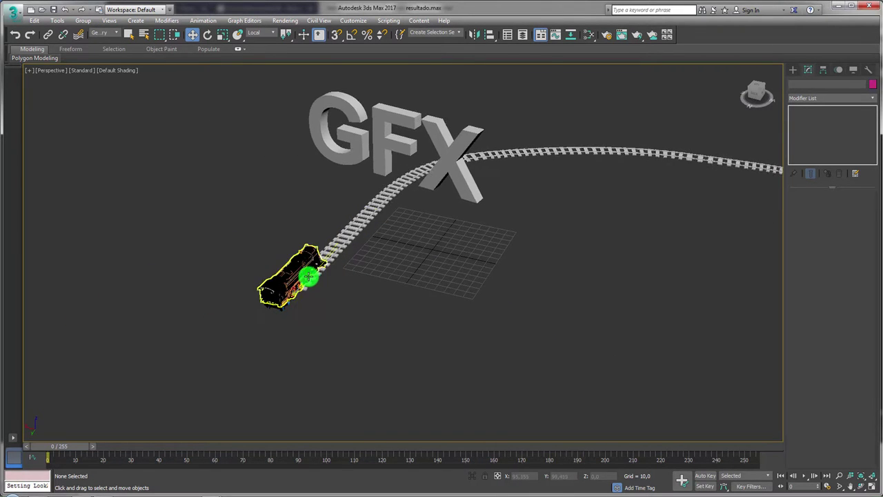
{"action": "scroll", "coordinate": [345, 317], "scroll_direction": "up", "scroll_amount": 5}
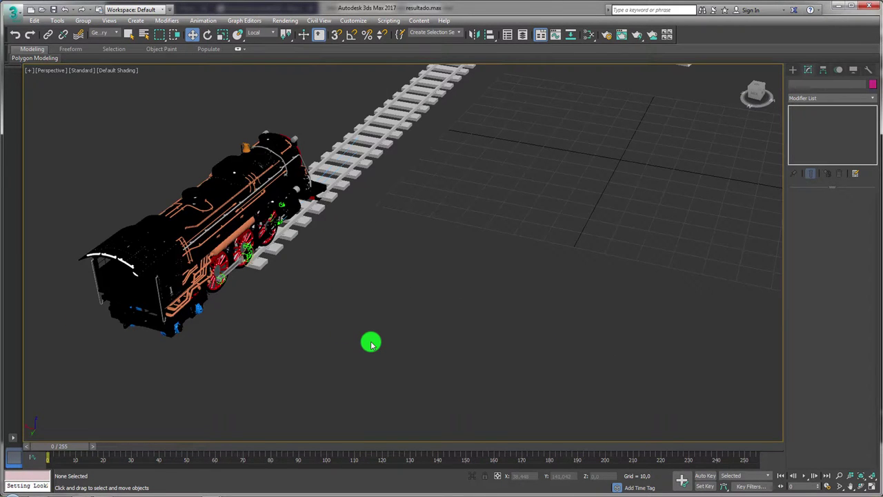
{"action": "mouse_move", "coordinate": [370, 343]}
{"action": "middle_mouse_down", "text": "alt"}
{"action": "mouse_move", "coordinate": [311, 252]}
{"action": "mouse_move", "coordinate": [256, 244]}
{"action": "mouse_move", "coordinate": [311, 303]}
{"action": "mouse_move", "coordinate": [284, 217]}
{"action": "mouse_move", "coordinate": [311, 239]}
{"action": "mouse_move", "coordinate": [403, 228]}
{"action": "middle_mouse_up", "text": "alt"}
{"action": "scroll", "coordinate": [284, 217], "scroll_direction": "up", "scroll_amount": 5}
{"action": "scroll", "coordinate": [285, 218], "scroll_direction": "up", "scroll_amount": 2}
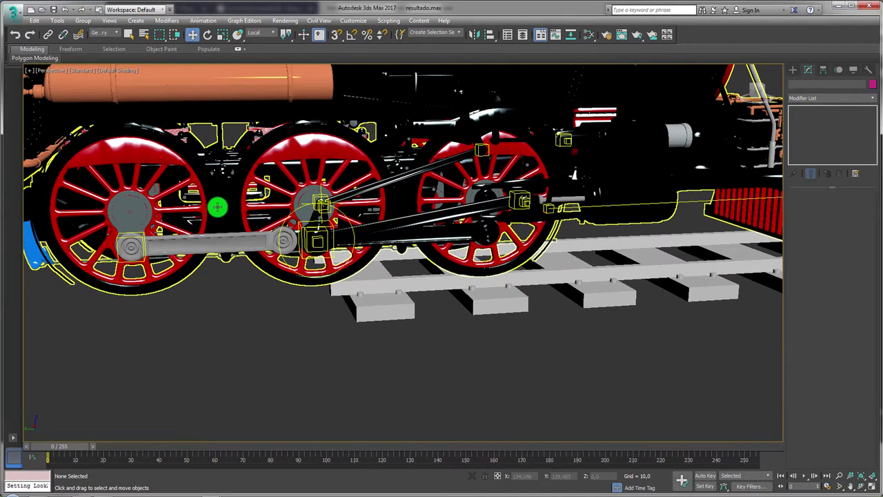
{"action": "scroll", "coordinate": [218, 207], "scroll_direction": "down", "scroll_amount": 2}
{"action": "middle_click_drag", "start_coordinate": [229, 236], "coordinate": [203, 282], "text": "alt"}
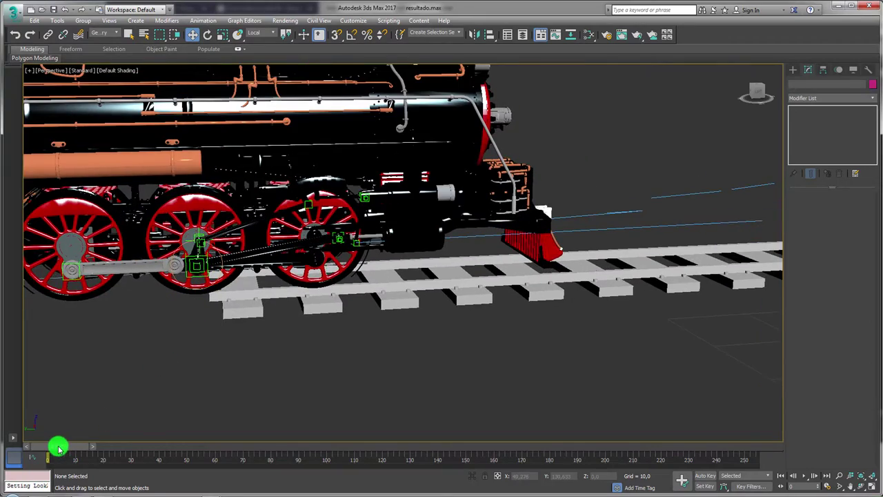
Step: View through PhysCamera001, play the locomotive animation, and turn on Edged Faces
{"action": "left_click_drag", "start_coordinate": [58, 448], "coordinate": [93, 445]}
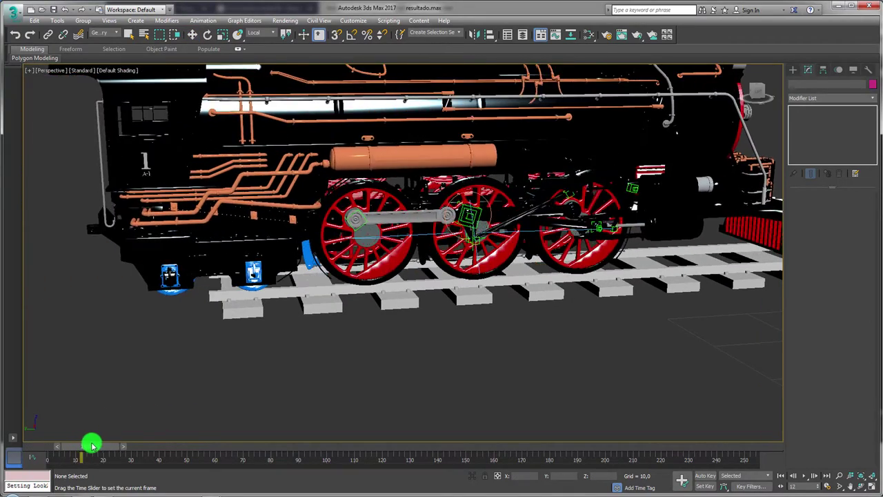
{"action": "left_click_drag", "start_coordinate": [93, 445], "coordinate": [49, 451]}
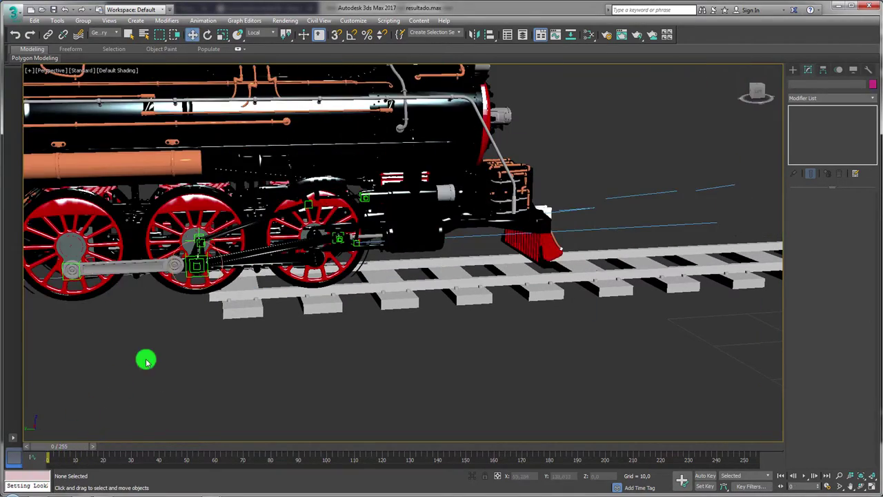
{"action": "scroll", "coordinate": [147, 360], "scroll_direction": "down", "scroll_amount": 5}
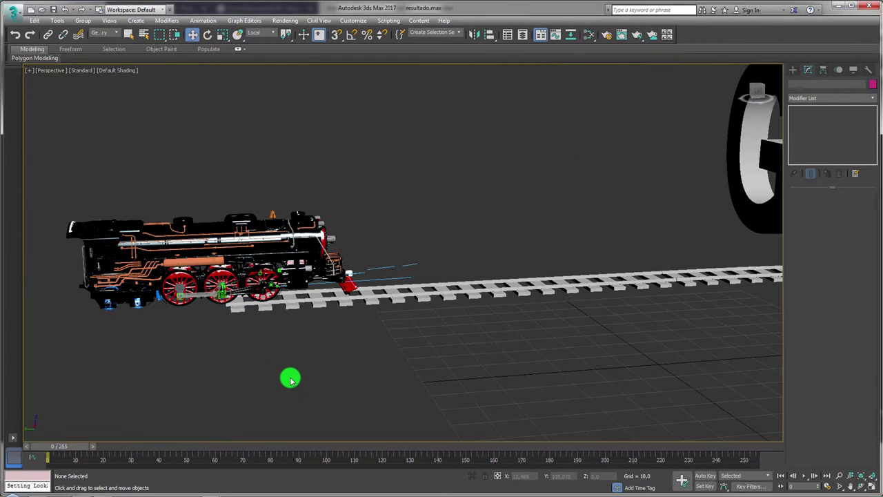
{"action": "key", "text": "c"}
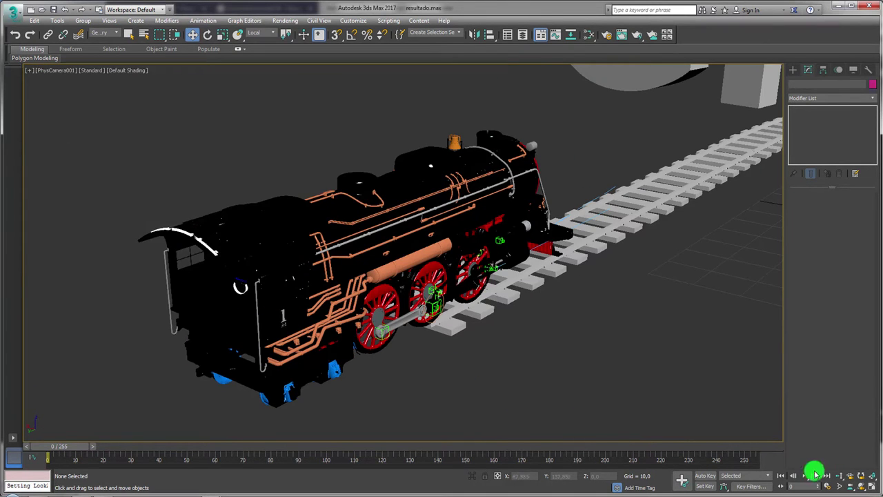
{"action": "left_click", "coordinate": [805, 475]}
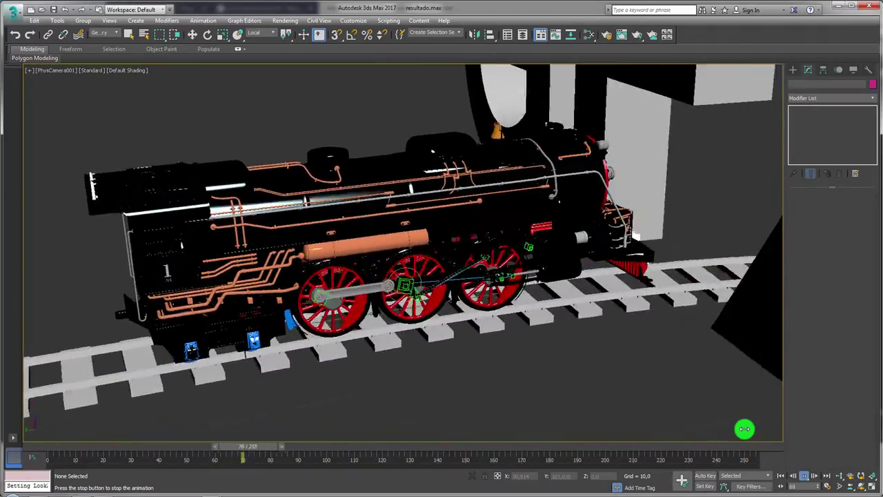
{"action": "key", "text": "F4"}
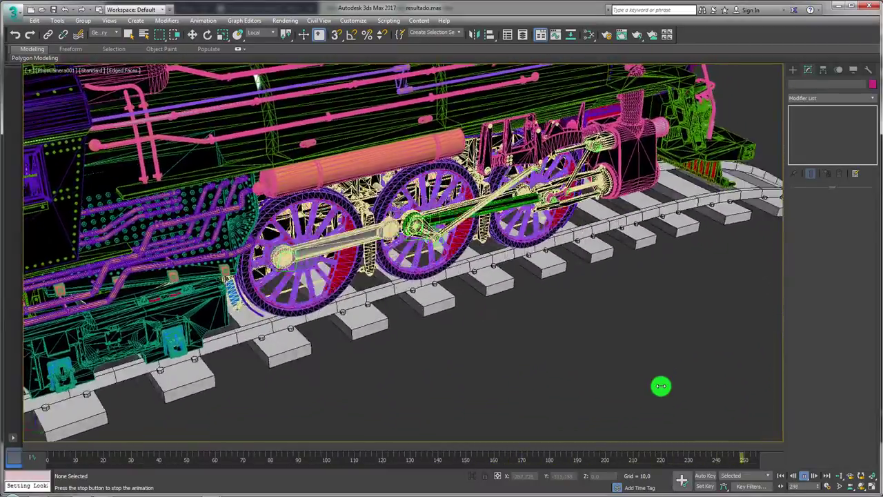
Step: Stop playback, orbit in Perspective while scrubbing to about frame 59, then return to PhysCamera001
{"action": "left_click", "coordinate": [804, 476]}
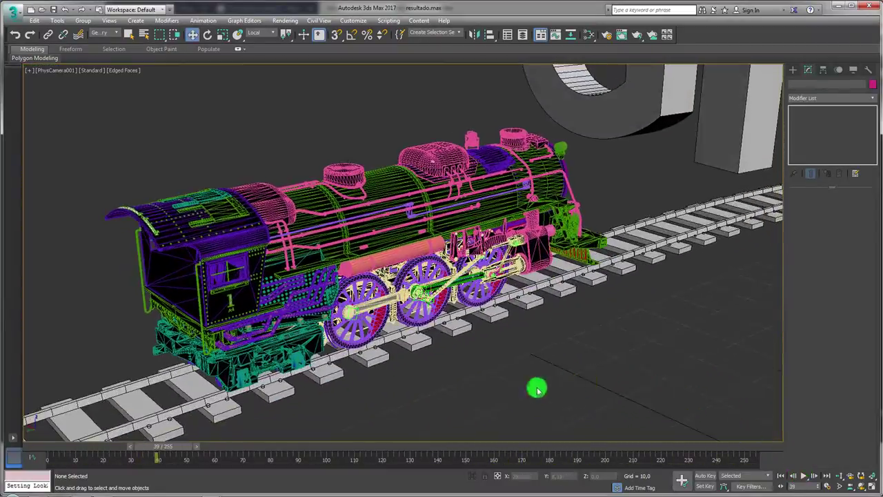
{"action": "key", "text": "p"}
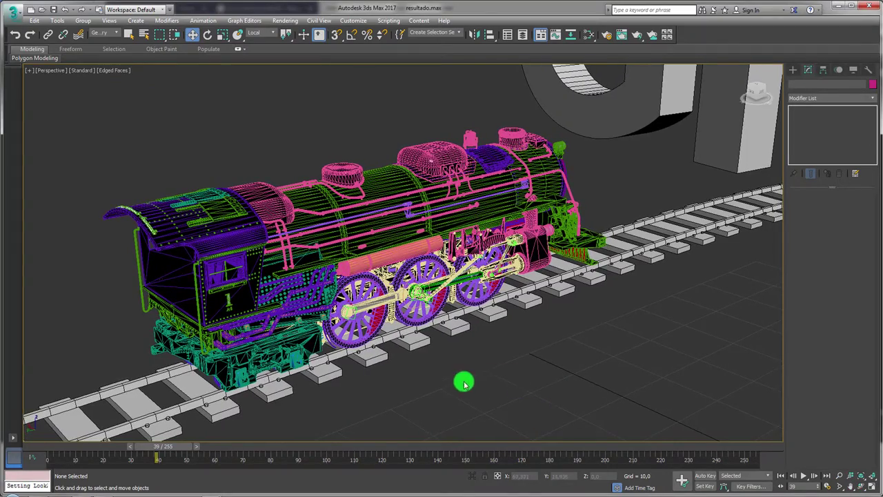
{"action": "mouse_move", "coordinate": [463, 383]}
{"action": "middle_mouse_down", "text": "alt"}
{"action": "mouse_move", "coordinate": [596, 375]}
{"action": "mouse_move", "coordinate": [544, 359]}
{"action": "mouse_move", "coordinate": [569, 355]}
{"action": "middle_mouse_up", "text": "alt"}
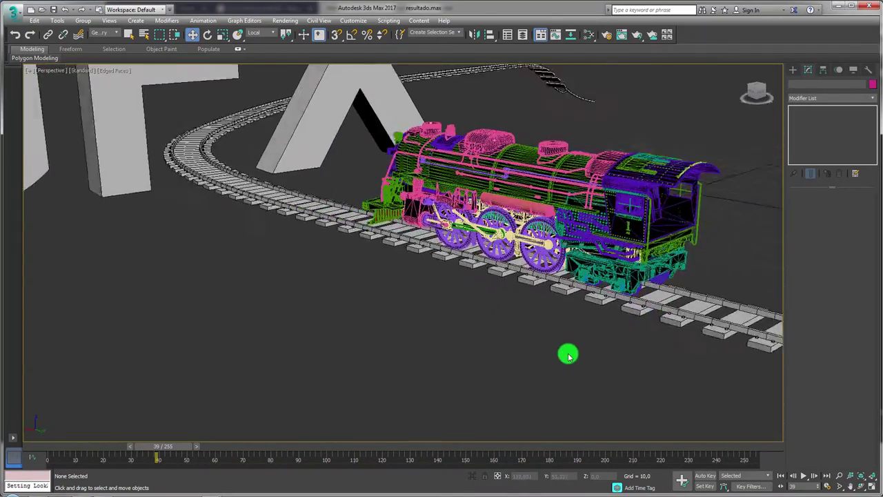
{"action": "mouse_move", "coordinate": [171, 450]}
{"action": "left_mouse_down"}
{"action": "mouse_move", "coordinate": [224, 450]}
{"action": "mouse_move", "coordinate": [102, 462]}
{"action": "mouse_move", "coordinate": [50, 456]}
{"action": "left_mouse_up"}
{"action": "scroll", "coordinate": [234, 355], "scroll_direction": "down", "scroll_amount": 10}
{"action": "key", "text": "c"}
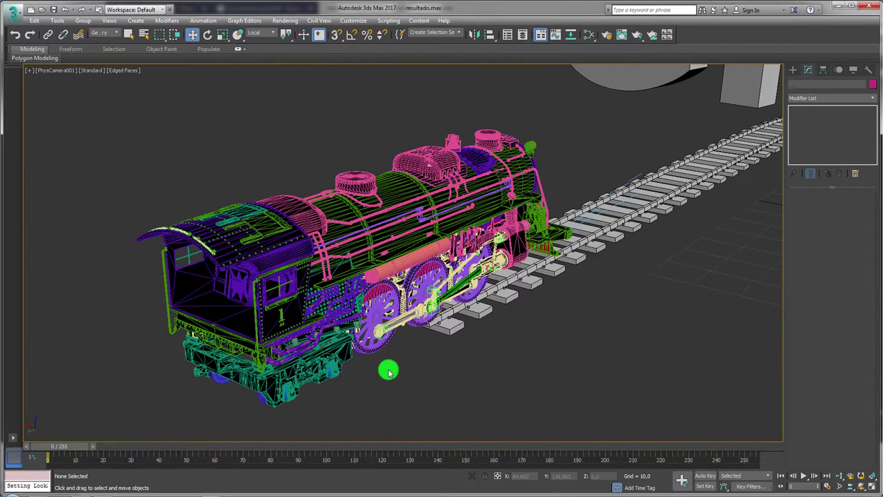
{"action": "mouse_move", "coordinate": [12, 489]}
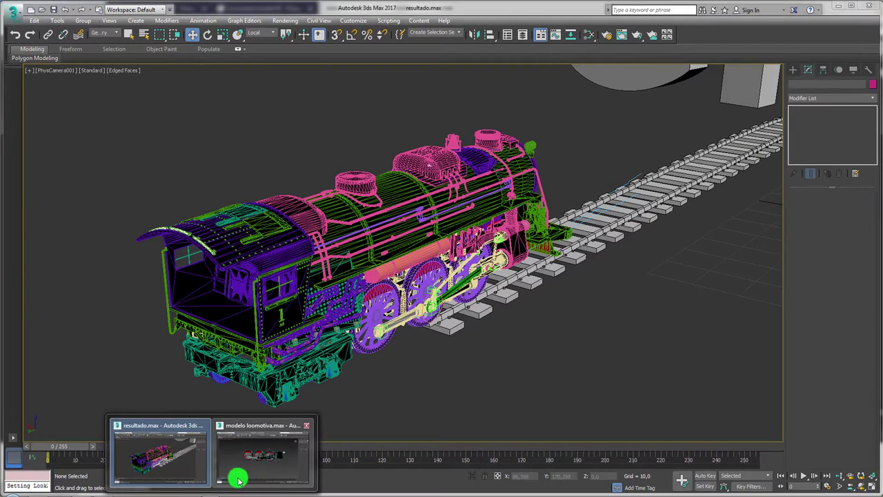
Step: Return to modelo locomotiva.max, reposition the wheel-assembly view, and bring up Standard Primitives
{"action": "left_click", "coordinate": [252, 463]}
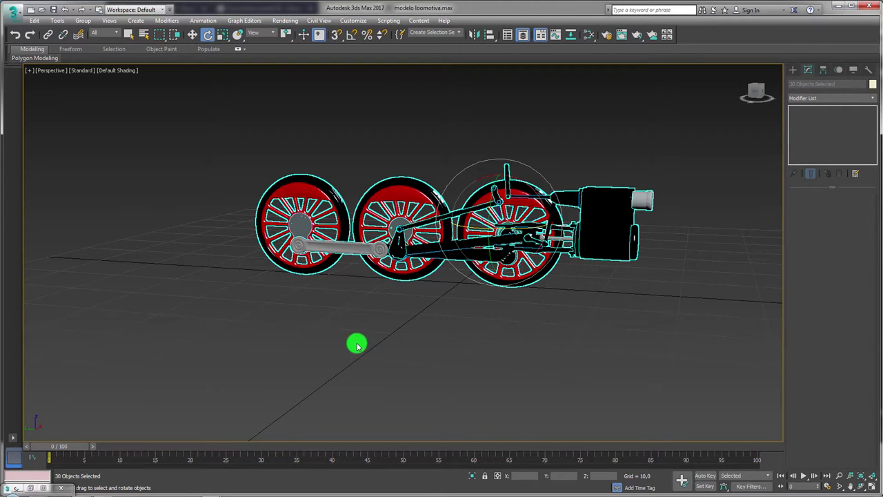
{"action": "scroll", "coordinate": [356, 343], "scroll_direction": "down", "scroll_amount": 3}
{"action": "mouse_move", "coordinate": [357, 342]}
{"action": "middle_mouse_down", "text": "alt"}
{"action": "mouse_move", "coordinate": [389, 372]}
{"action": "mouse_move", "coordinate": [308, 316]}
{"action": "middle_mouse_up", "text": "alt"}
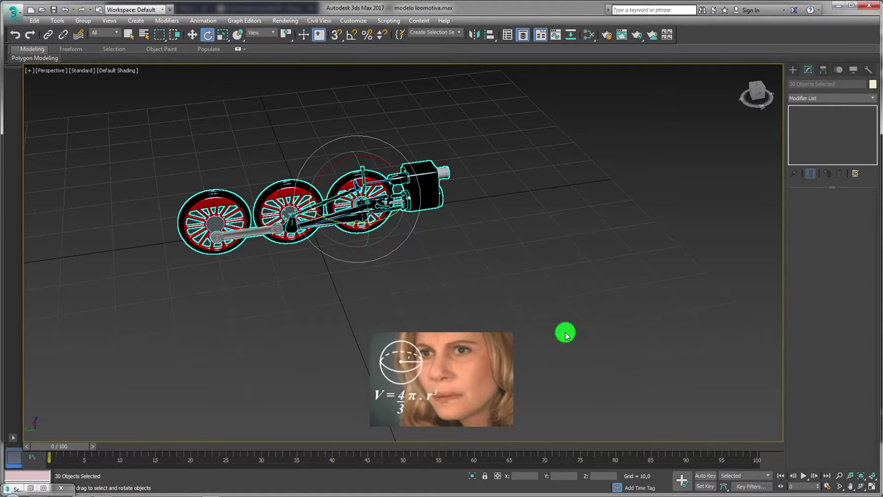
{"action": "left_click", "coordinate": [793, 70]}
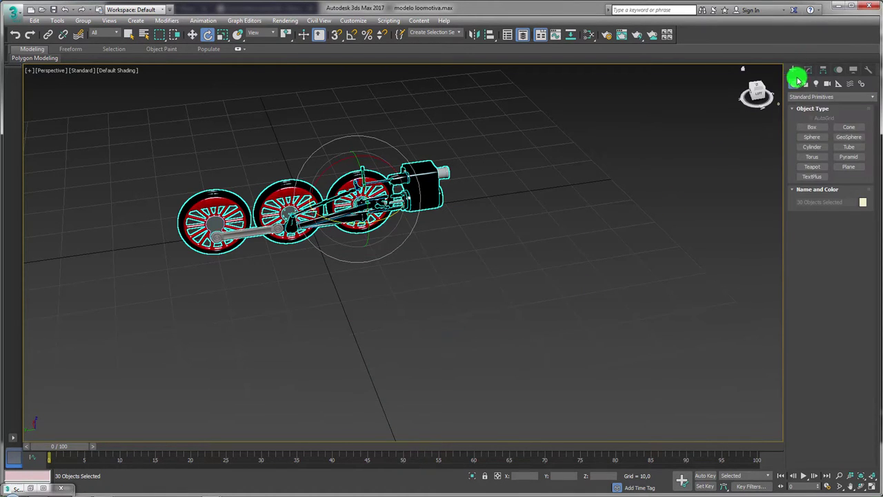
Step: Draw a box below the locomotive's wheels
{"action": "left_click", "coordinate": [812, 128]}
{"action": "left_click_drag", "start_coordinate": [249, 335], "coordinate": [292, 352]}
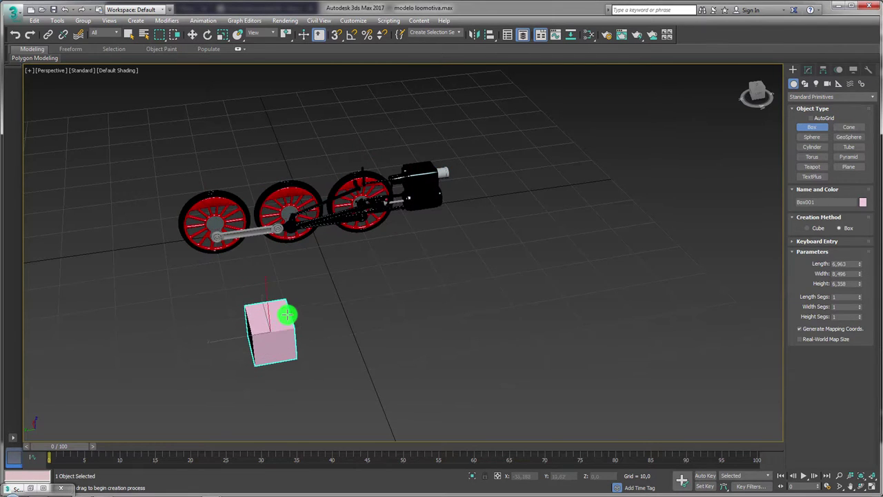
{"action": "left_click", "coordinate": [288, 304]}
{"action": "key", "text": "e"}
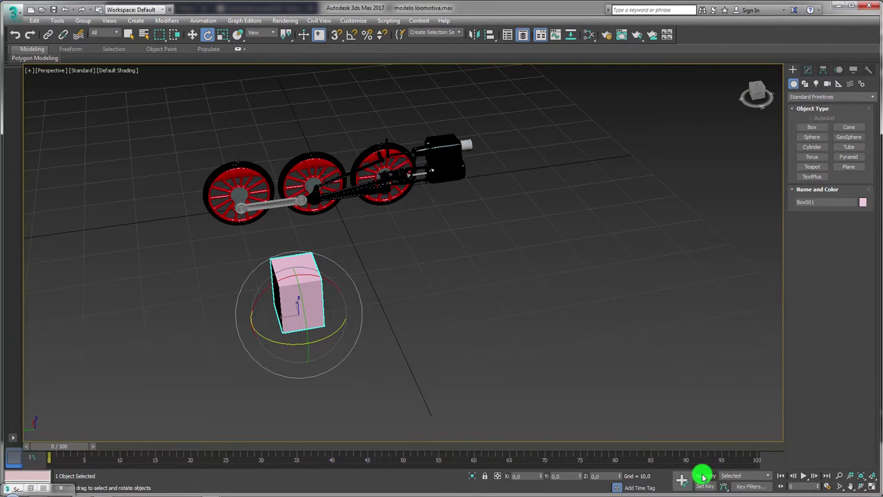
Step: With Auto Key on, raise the box at frame 30 and lower it around frame 60
{"action": "left_click", "coordinate": [705, 475]}
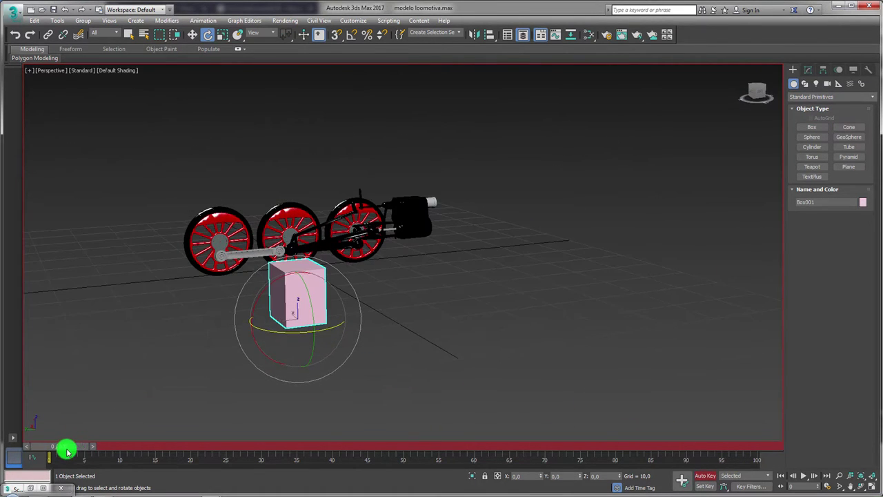
{"action": "left_click_drag", "start_coordinate": [67, 451], "coordinate": [274, 452]}
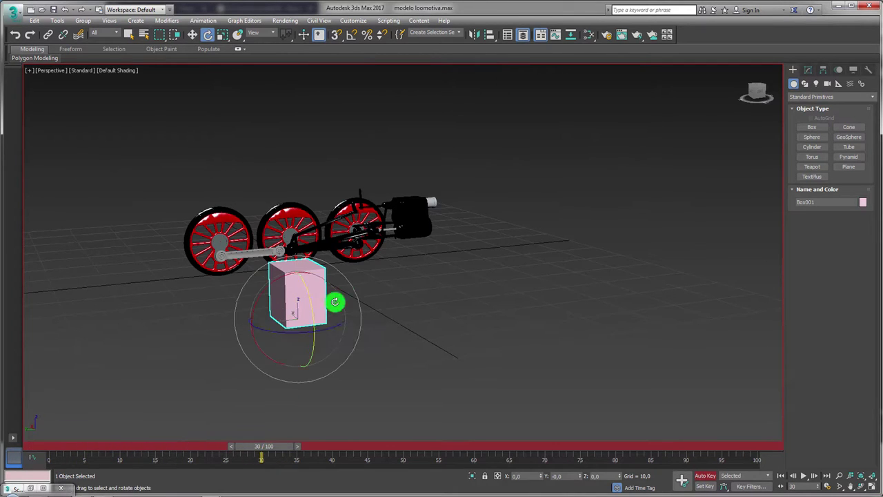
{"action": "key", "text": "w"}
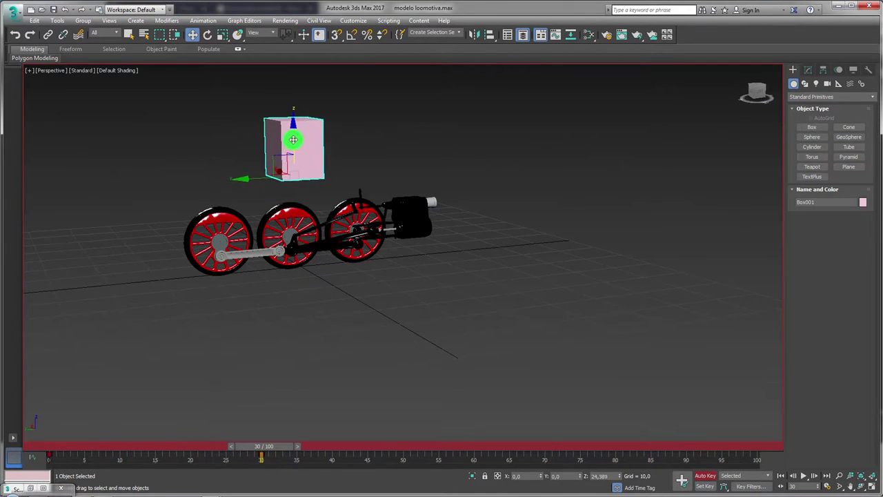
{"action": "left_click_drag", "start_coordinate": [296, 283], "coordinate": [293, 124]}
{"action": "left_click_drag", "start_coordinate": [276, 447], "coordinate": [472, 449]}
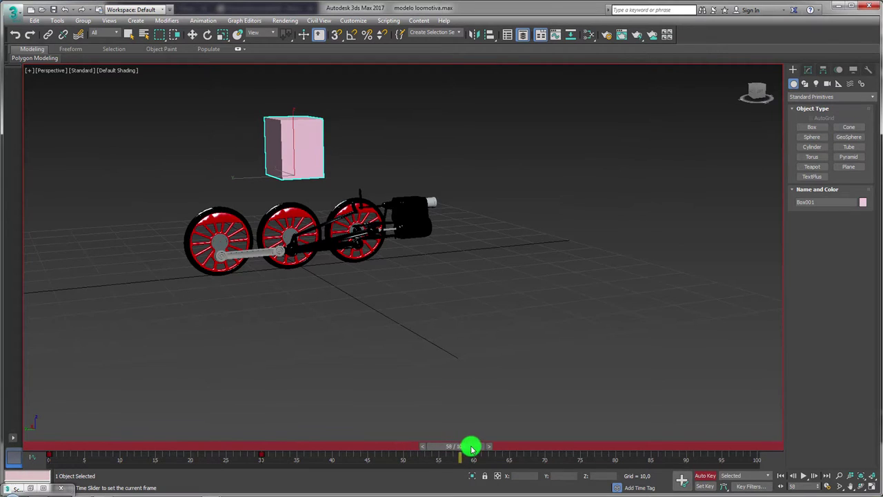
{"action": "left_click_drag", "start_coordinate": [293, 131], "coordinate": [290, 264]}
{"action": "mouse_move", "coordinate": [471, 447]}
{"action": "left_mouse_down"}
{"action": "mouse_move", "coordinate": [57, 451]}
{"action": "mouse_move", "coordinate": [482, 451]}
{"action": "mouse_move", "coordinate": [103, 451]}
{"action": "mouse_move", "coordinate": [473, 449]}
{"action": "mouse_move", "coordinate": [282, 453]}
{"action": "mouse_move", "coordinate": [640, 459]}
{"action": "mouse_move", "coordinate": [427, 452]}
{"action": "mouse_move", "coordinate": [503, 458]}
{"action": "mouse_move", "coordinate": [28, 460]}
{"action": "left_mouse_up"}
{"action": "key", "text": "w"}
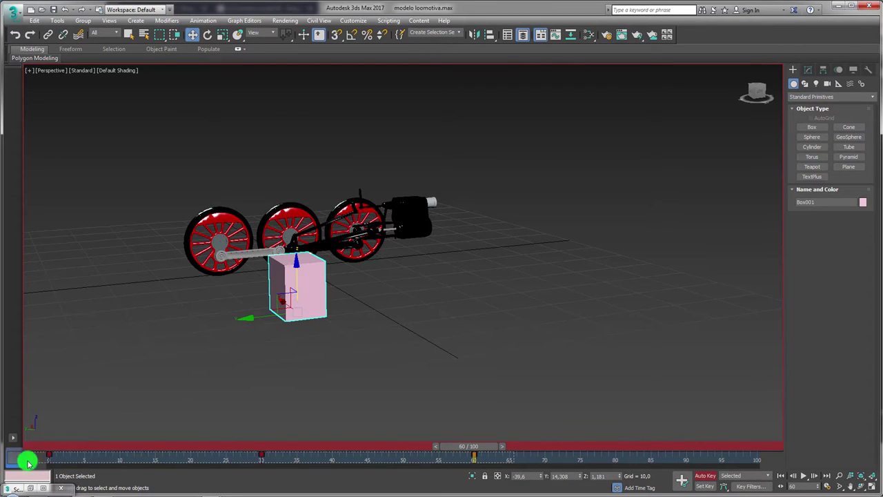
Step: Scale the box's keys into frames 0–24 and return to the start
{"action": "mouse_move", "coordinate": [471, 467]}
{"action": "left_mouse_down"}
{"action": "mouse_move", "coordinate": [129, 466]}
{"action": "mouse_move", "coordinate": [16, 444]}
{"action": "mouse_move", "coordinate": [154, 449]}
{"action": "mouse_move", "coordinate": [68, 454]}
{"action": "mouse_move", "coordinate": [173, 460]}
{"action": "mouse_move", "coordinate": [34, 463]}
{"action": "mouse_move", "coordinate": [183, 457]}
{"action": "mouse_move", "coordinate": [69, 444]}
{"action": "mouse_move", "coordinate": [128, 458]}
{"action": "mouse_move", "coordinate": [311, 455]}
{"action": "mouse_move", "coordinate": [35, 456]}
{"action": "left_mouse_up"}
{"action": "key", "text": "w"}
{"action": "middle_click_drag", "start_coordinate": [305, 308], "coordinate": [311, 339], "text": "alt"}
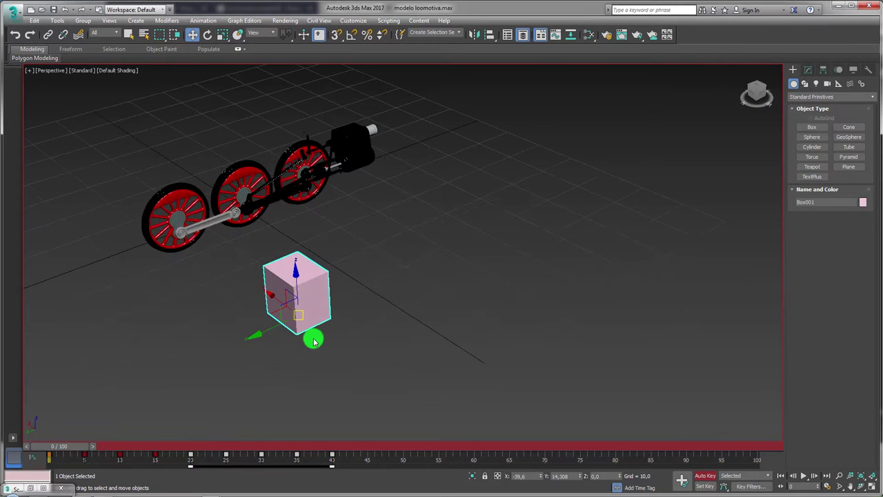
Step: Shift-clone the pink box into a copy and make the copy blue
{"action": "left_click", "coordinate": [276, 334]}
{"action": "left_click", "coordinate": [276, 312]}
{"action": "left_click_drag", "start_coordinate": [275, 312], "coordinate": [318, 373], "text": "shift"}
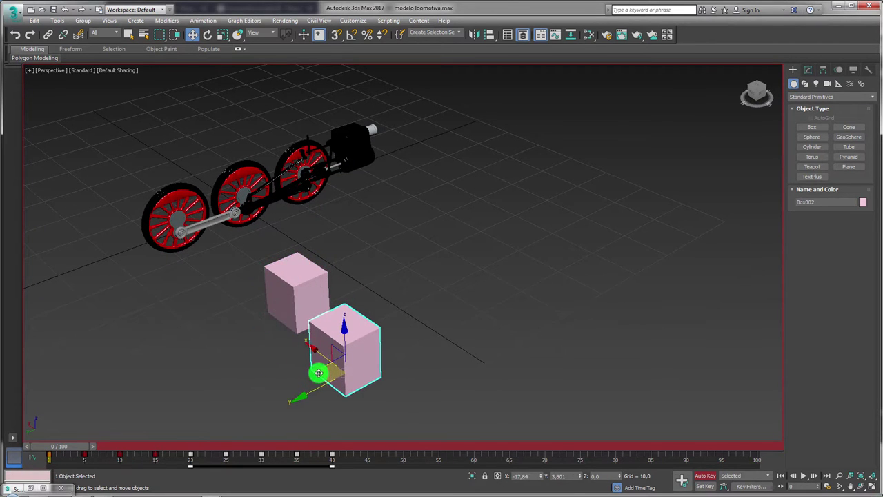
{"action": "left_click", "coordinate": [446, 292]}
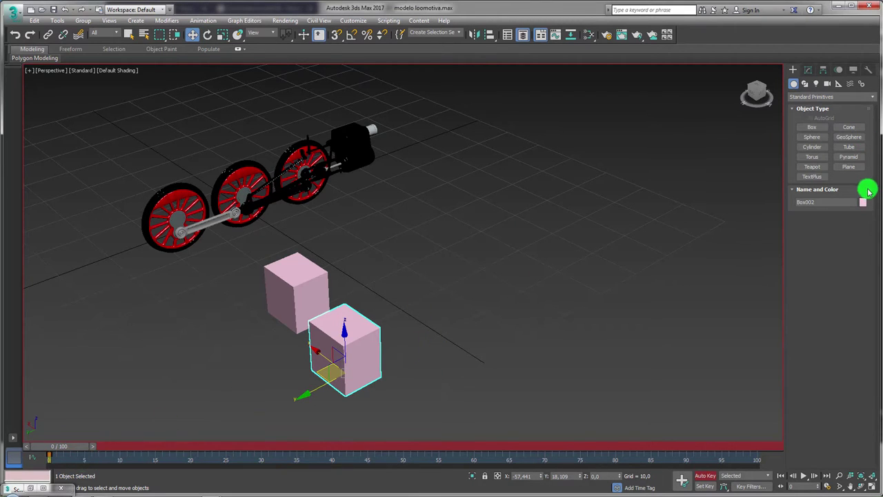
{"action": "left_click", "coordinate": [862, 201]}
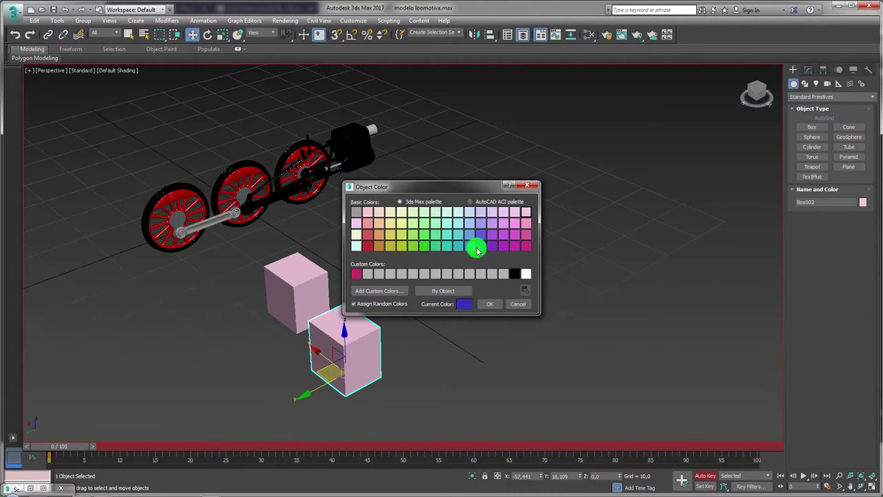
{"action": "left_click", "coordinate": [489, 303]}
Step: Keyframe the blue box sliding toward the grid centre at frame 15 and preview it
{"action": "middle_click_drag", "start_coordinate": [449, 357], "coordinate": [351, 335], "text": "alt"}
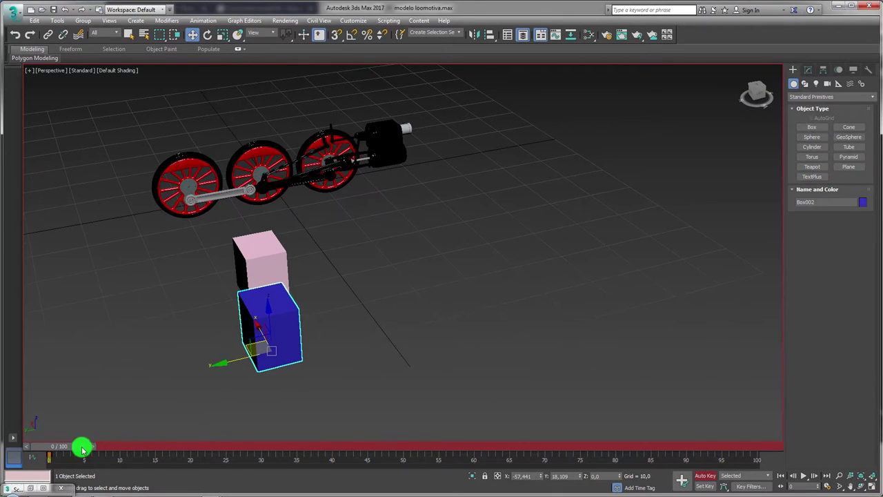
{"action": "mouse_move", "coordinate": [81, 450]}
{"action": "left_mouse_down"}
{"action": "mouse_move", "coordinate": [73, 449]}
{"action": "mouse_move", "coordinate": [162, 450]}
{"action": "left_mouse_up"}
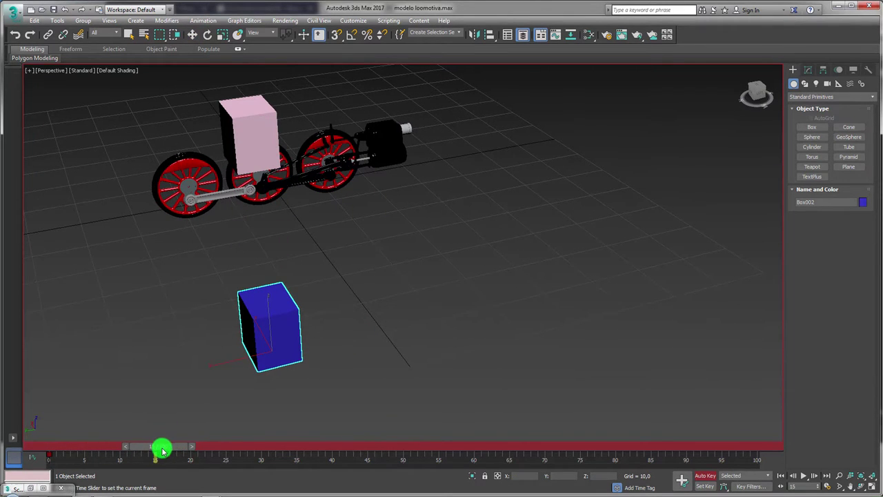
{"action": "key", "text": "w"}
{"action": "left_click_drag", "start_coordinate": [232, 361], "coordinate": [403, 333]}
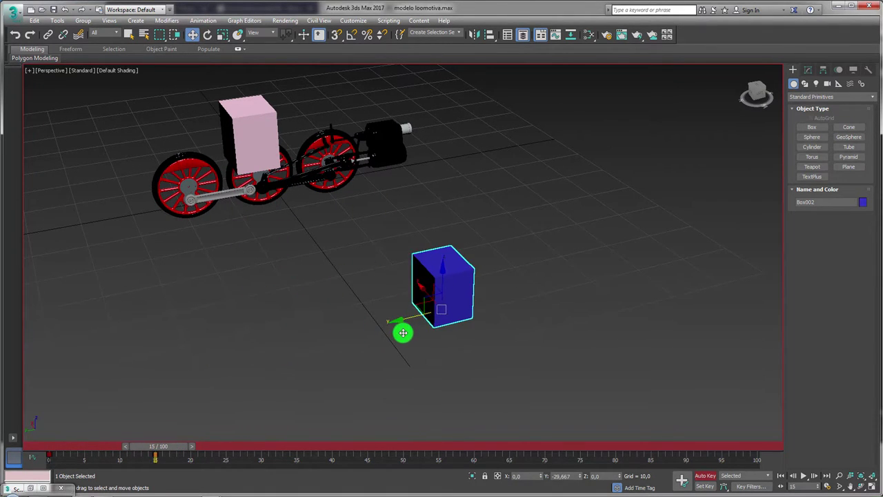
{"action": "mouse_move", "coordinate": [173, 450]}
{"action": "left_mouse_down"}
{"action": "mouse_move", "coordinate": [61, 447]}
{"action": "mouse_move", "coordinate": [172, 449]}
{"action": "left_mouse_up"}
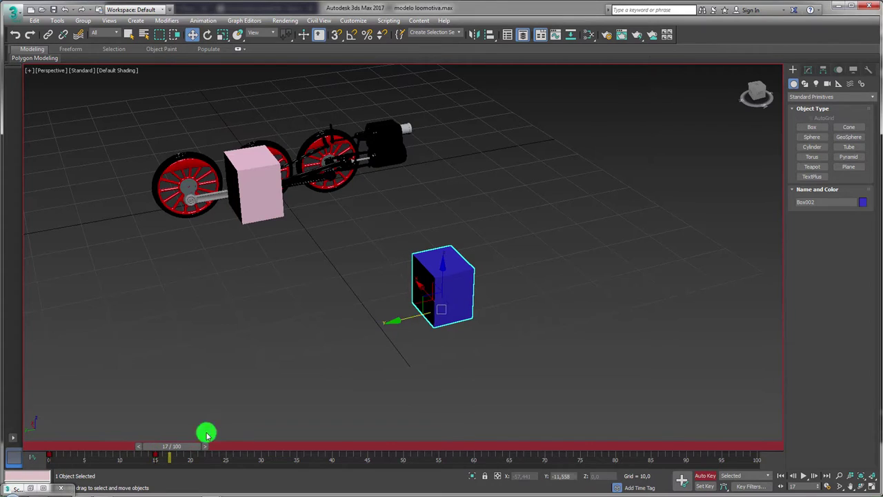
{"action": "mouse_move", "coordinate": [95, 437]}
{"action": "left_mouse_down"}
{"action": "mouse_move", "coordinate": [79, 437]}
{"action": "mouse_move", "coordinate": [55, 469]}
{"action": "mouse_move", "coordinate": [164, 462]}
{"action": "mouse_move", "coordinate": [105, 433]}
{"action": "left_mouse_up"}
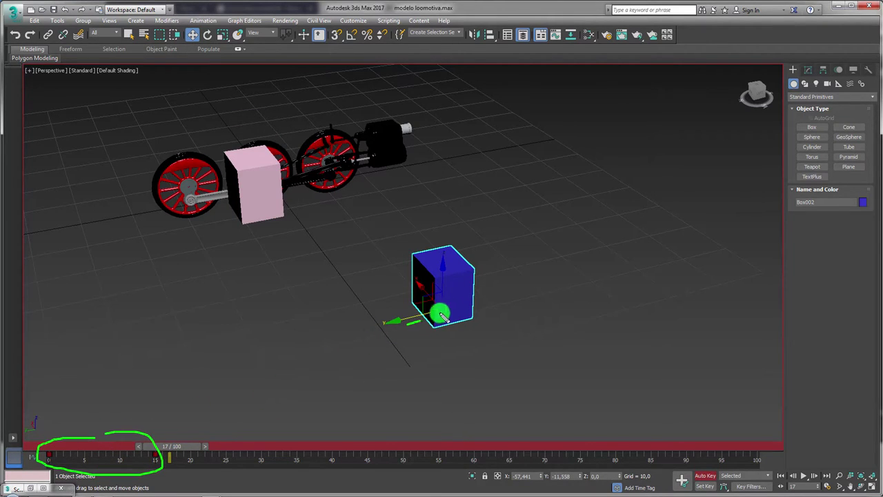
{"action": "mouse_move", "coordinate": [407, 323]}
{"action": "left_mouse_down"}
{"action": "mouse_move", "coordinate": [600, 253]}
{"action": "mouse_move", "coordinate": [605, 290]}
{"action": "left_mouse_up"}
{"action": "mouse_move", "coordinate": [694, 222]}
{"action": "left_mouse_down"}
{"action": "mouse_move", "coordinate": [763, 201]}
{"action": "mouse_move", "coordinate": [764, 233]}
{"action": "left_mouse_up"}
{"action": "key", "text": "Escape"}
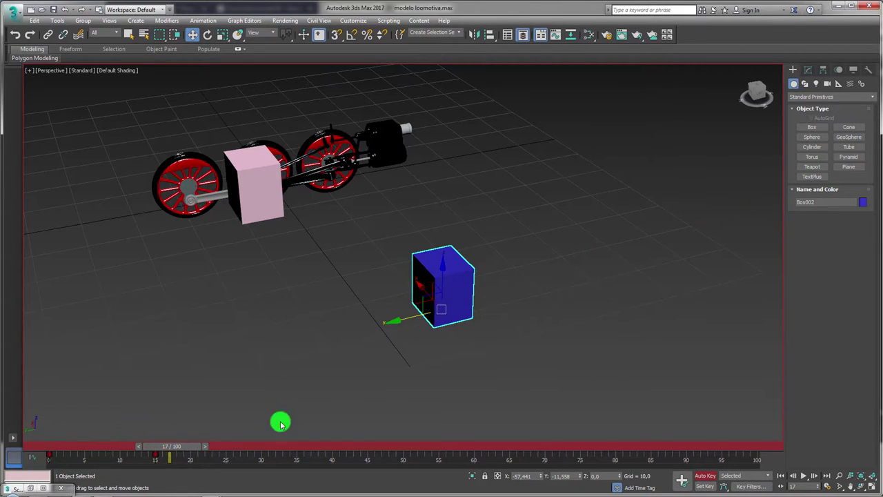
{"action": "mouse_move", "coordinate": [187, 449]}
{"action": "left_mouse_down"}
{"action": "mouse_move", "coordinate": [75, 437]}
{"action": "mouse_move", "coordinate": [189, 435]}
{"action": "mouse_move", "coordinate": [175, 447]}
{"action": "left_mouse_up"}
{"action": "key", "text": "w"}
{"action": "middle_click_drag", "start_coordinate": [343, 358], "coordinate": [186, 465]}
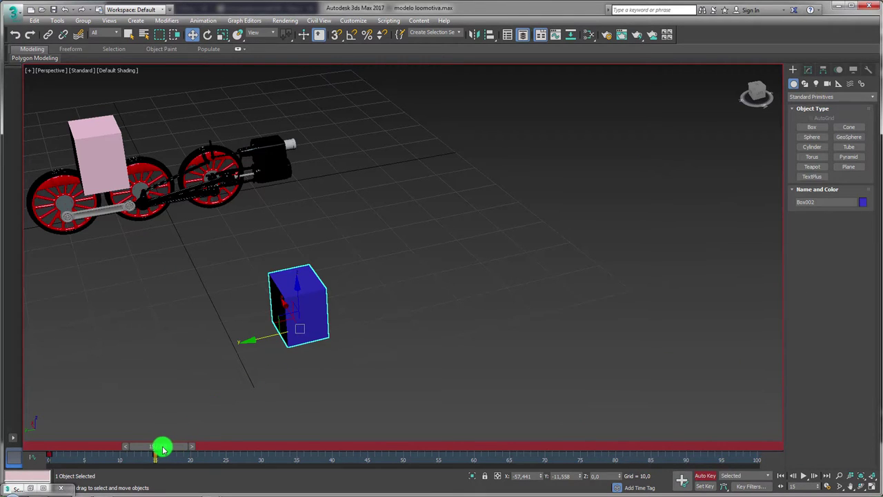
Step: Add test keys moving the blue box further right at frames 30, 50 and 70
{"action": "left_click_drag", "start_coordinate": [162, 449], "coordinate": [262, 448]}
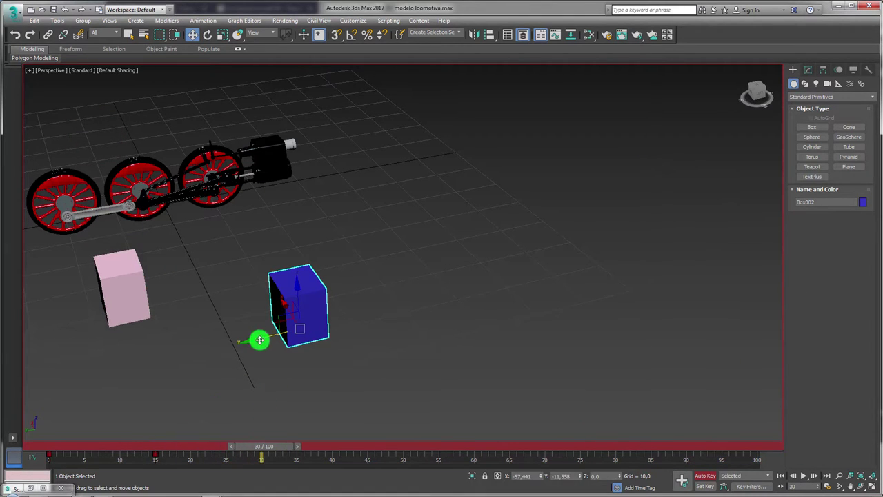
{"action": "left_click_drag", "start_coordinate": [259, 339], "coordinate": [409, 309]}
{"action": "left_click_drag", "start_coordinate": [262, 447], "coordinate": [403, 447]}
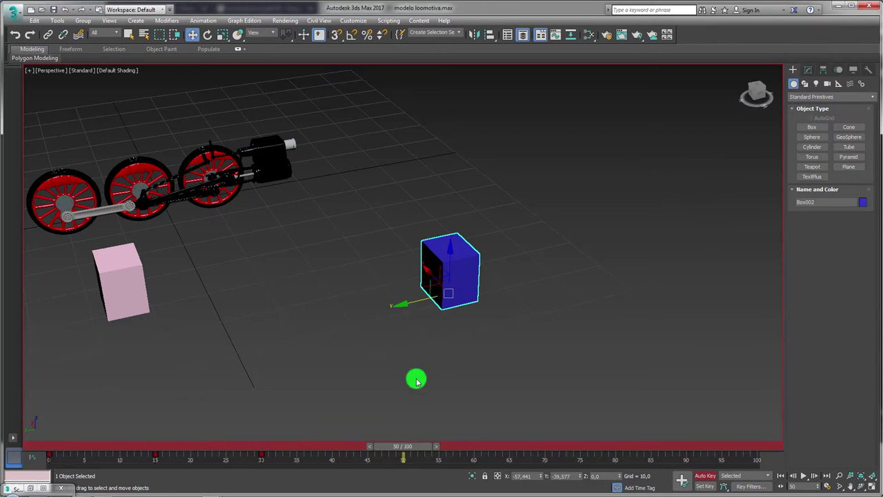
{"action": "left_click_drag", "start_coordinate": [410, 306], "coordinate": [552, 276]}
{"action": "left_click_drag", "start_coordinate": [403, 447], "coordinate": [545, 452]}
{"action": "key", "text": "w"}
{"action": "left_click_drag", "start_coordinate": [553, 270], "coordinate": [681, 238]}
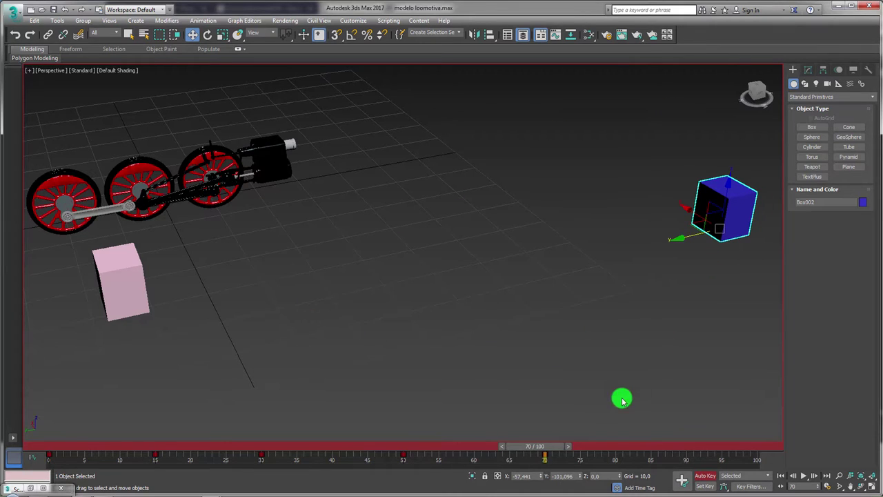
{"action": "left_click_drag", "start_coordinate": [536, 447], "coordinate": [46, 444]}
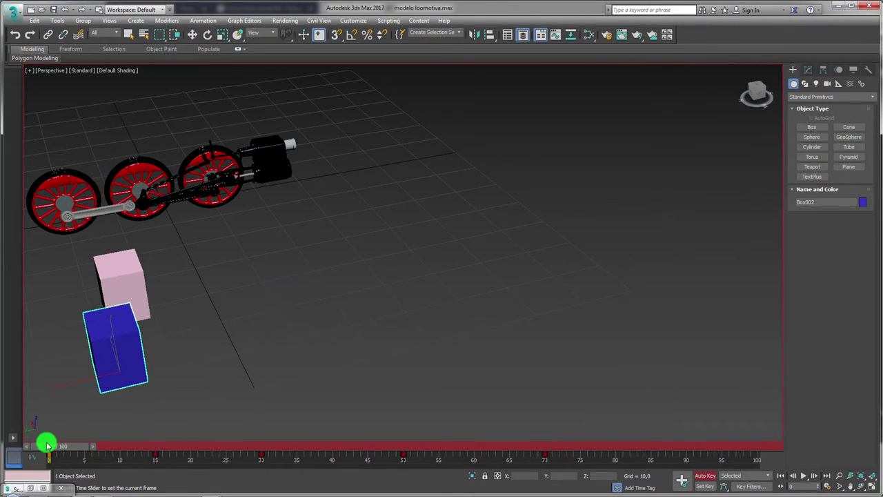
Step: Delete the extra keys at 30, 50 and 70 and preview the motion to frame 15
{"action": "left_click_drag", "start_coordinate": [568, 461], "coordinate": [235, 461]}
{"action": "key", "text": "Delete"}
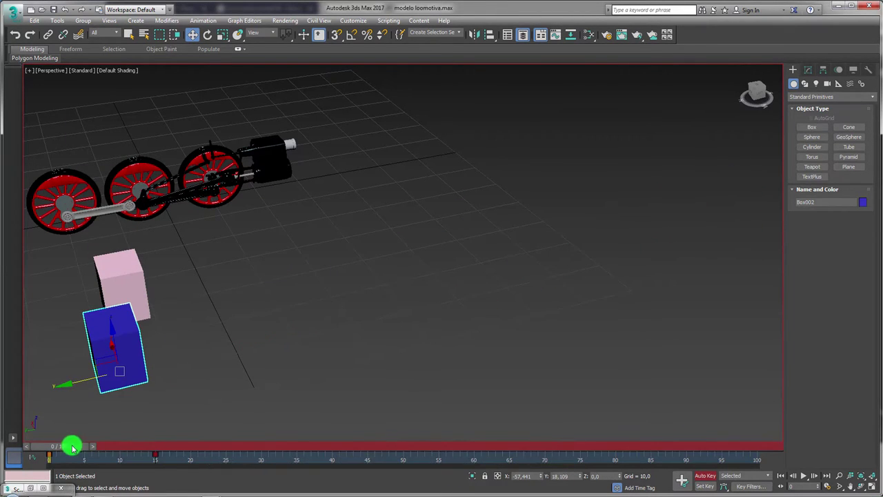
{"action": "left_click_drag", "start_coordinate": [73, 447], "coordinate": [171, 452]}
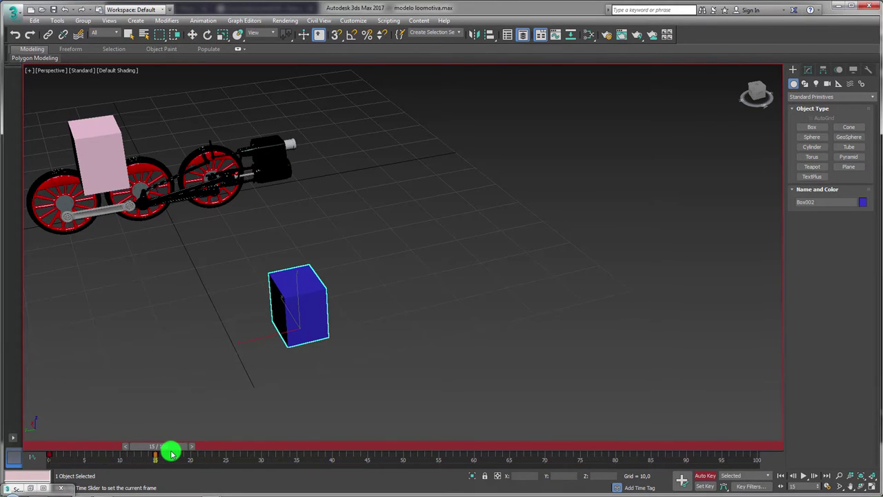
Step: Open the Curve Editor and show only Box002's Y Position curve, fitted in the graph
{"action": "key", "text": "w"}
{"action": "left_click", "coordinate": [559, 38]}
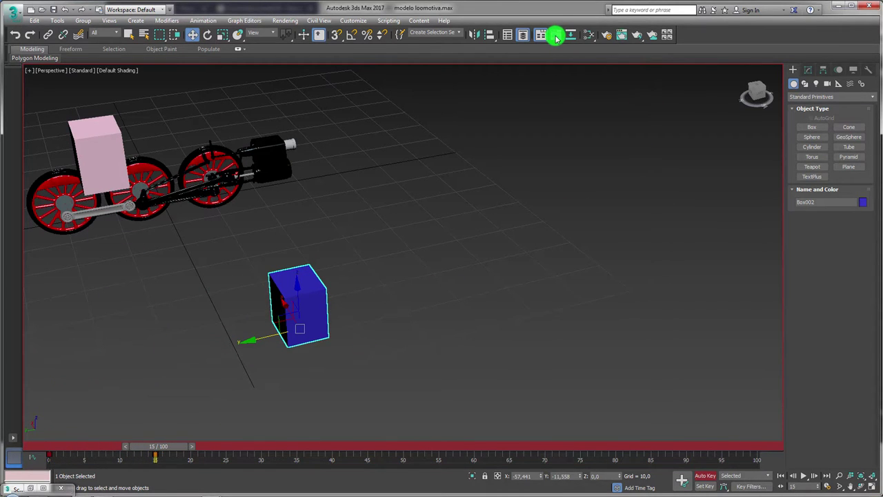
{"action": "mouse_move", "coordinate": [459, 76]}
{"action": "left_mouse_down"}
{"action": "mouse_move", "coordinate": [471, 93]}
{"action": "mouse_move", "coordinate": [514, 96]}
{"action": "left_mouse_up"}
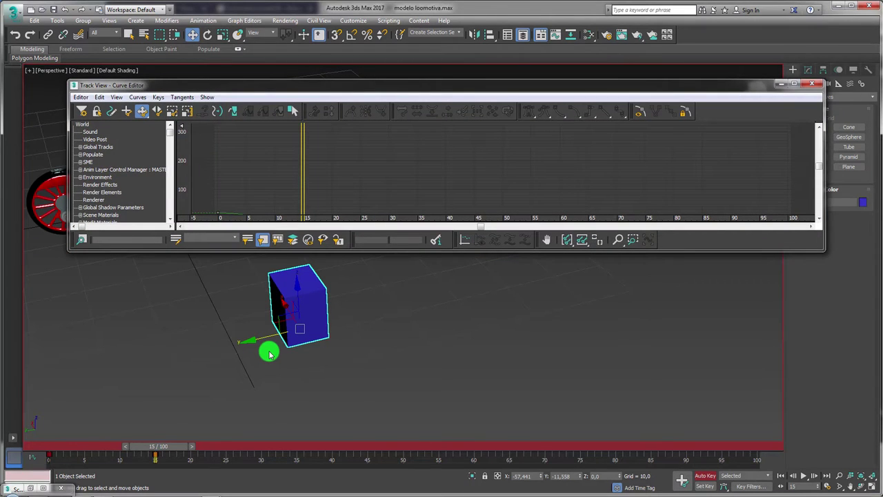
{"action": "left_click_drag", "start_coordinate": [173, 133], "coordinate": [172, 159]}
{"action": "left_click_drag", "start_coordinate": [255, 352], "coordinate": [238, 324]}
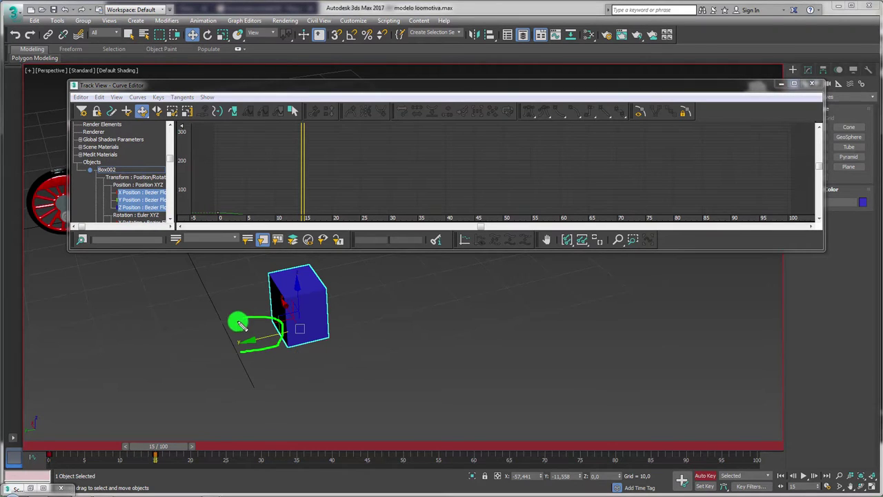
{"action": "left_click", "coordinate": [134, 201]}
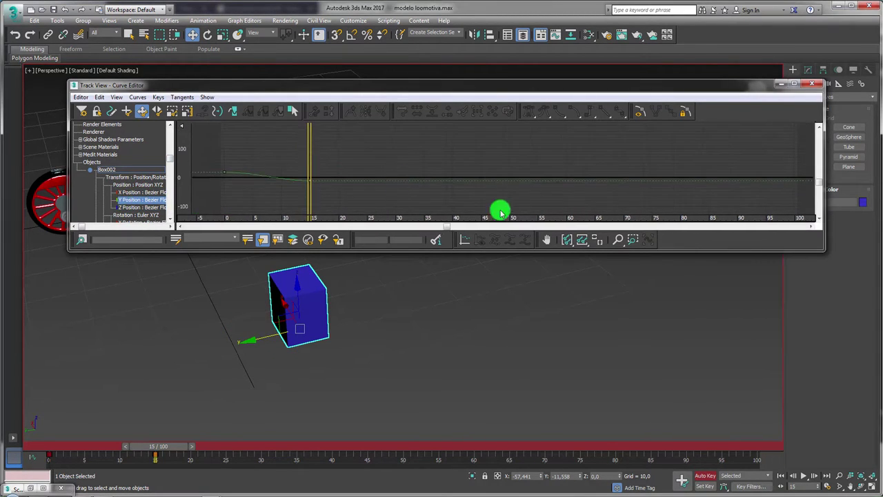
{"action": "left_click", "coordinate": [581, 240]}
{"action": "mouse_move", "coordinate": [329, 198]}
{"action": "middle_mouse_down"}
{"action": "mouse_move", "coordinate": [363, 183]}
{"action": "mouse_move", "coordinate": [358, 189]}
{"action": "middle_mouse_up"}
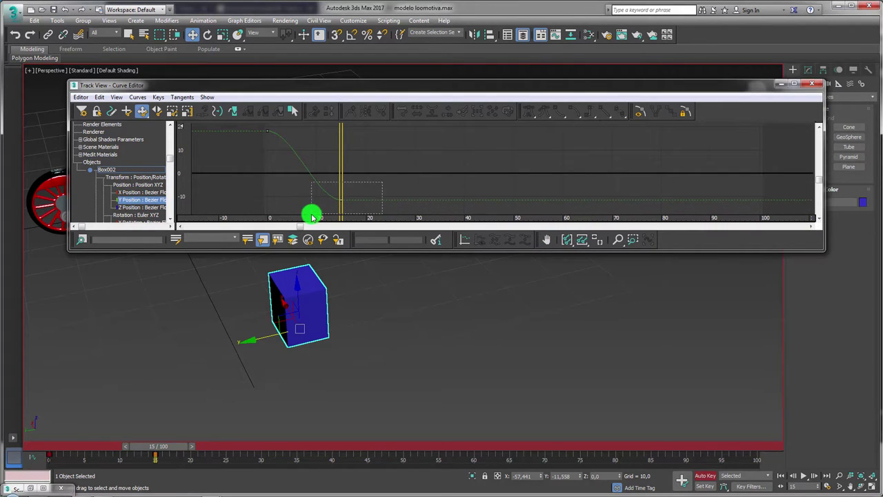
Step: Set the frame-15 key's tangents to Linear and scrub to compare the motion
{"action": "left_click_drag", "start_coordinate": [312, 217], "coordinate": [313, 214]}
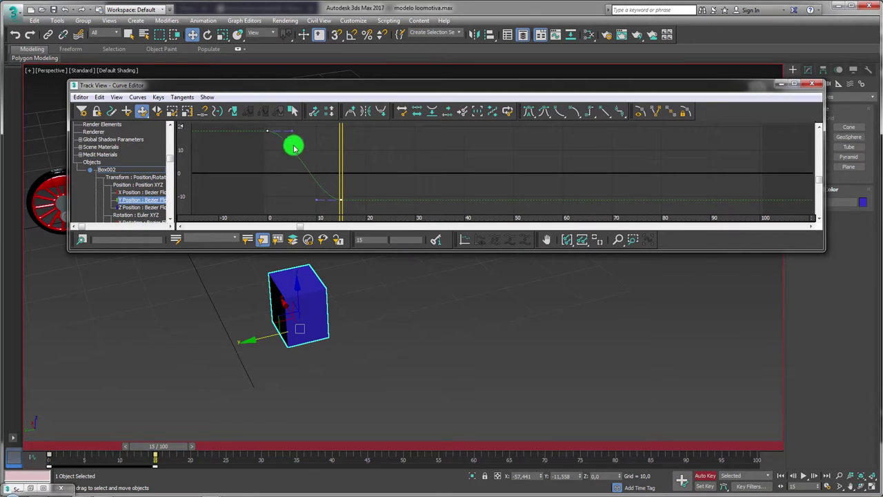
{"action": "mouse_move", "coordinate": [175, 444]}
{"action": "left_mouse_down"}
{"action": "mouse_move", "coordinate": [73, 453]}
{"action": "mouse_move", "coordinate": [177, 449]}
{"action": "left_mouse_up"}
{"action": "key", "text": "w"}
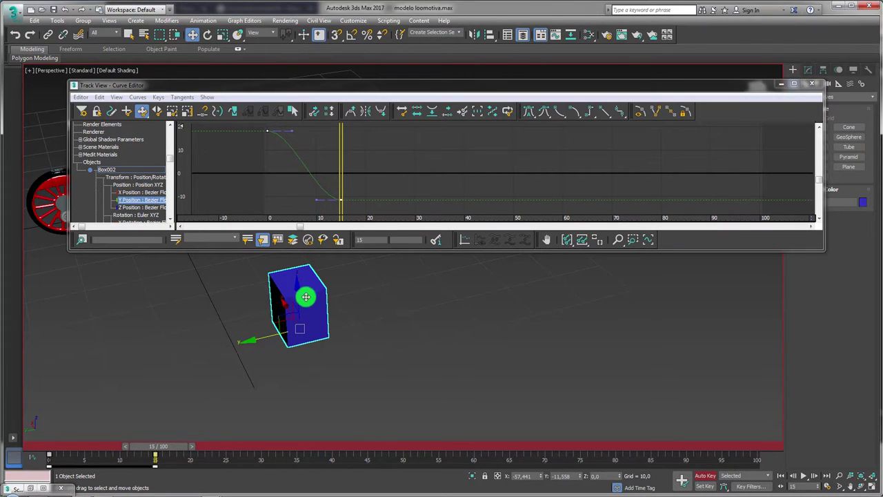
{"action": "left_click", "coordinate": [606, 114]}
{"action": "mouse_move", "coordinate": [183, 447]}
{"action": "left_mouse_down"}
{"action": "mouse_move", "coordinate": [65, 456]}
{"action": "mouse_move", "coordinate": [182, 457]}
{"action": "left_mouse_up"}
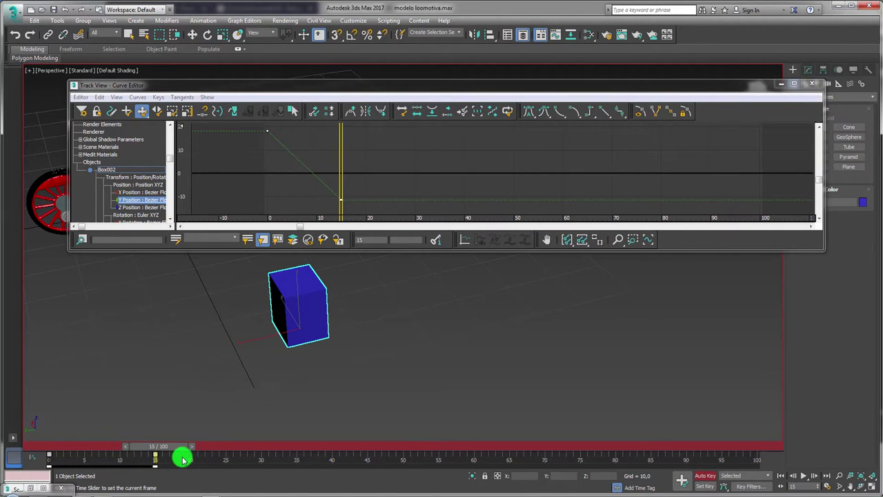
{"action": "mouse_move", "coordinate": [434, 184]}
{"action": "middle_mouse_down", "text": "ctrl+alt"}
{"action": "mouse_move", "coordinate": [421, 192]}
{"action": "mouse_move", "coordinate": [371, 162]}
{"action": "middle_mouse_up", "text": "ctrl+alt"}
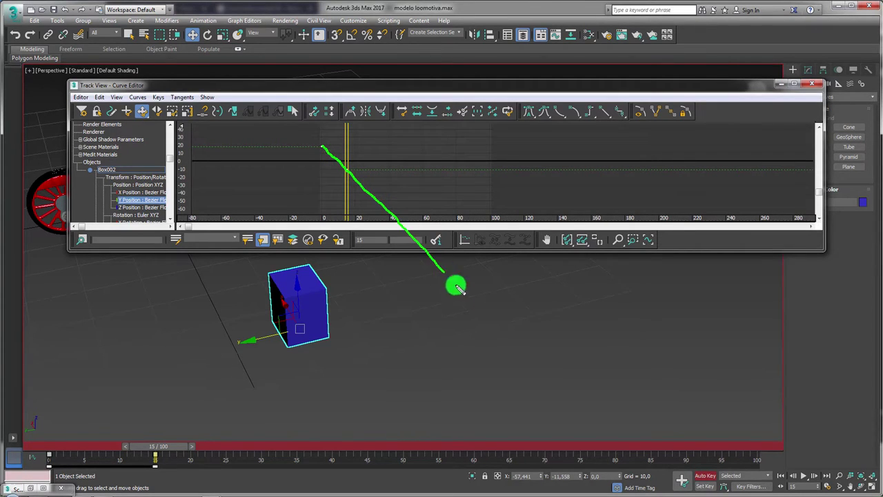
{"action": "left_click_drag", "start_coordinate": [352, 176], "coordinate": [600, 461]}
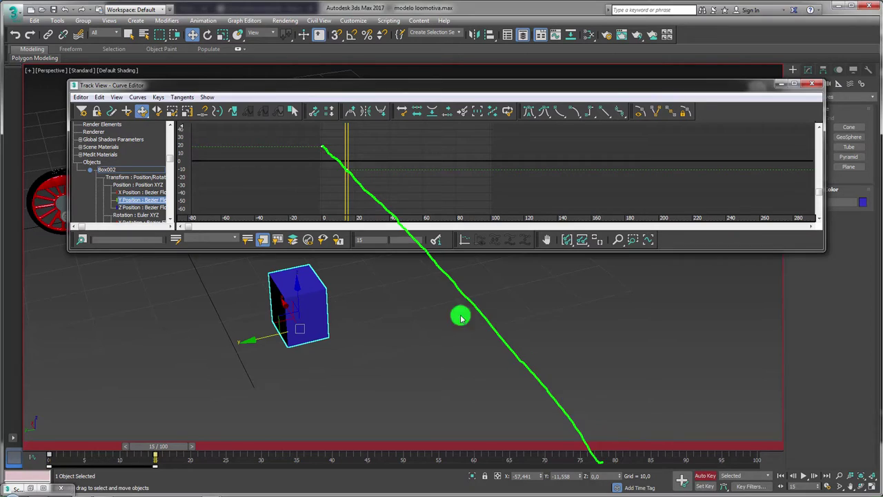
Step: Give Box002's Y Position the Relative Repeat out-of-range type and scrub past frame 15
{"action": "left_click", "coordinate": [100, 99]}
{"action": "mouse_move", "coordinate": [121, 149]}
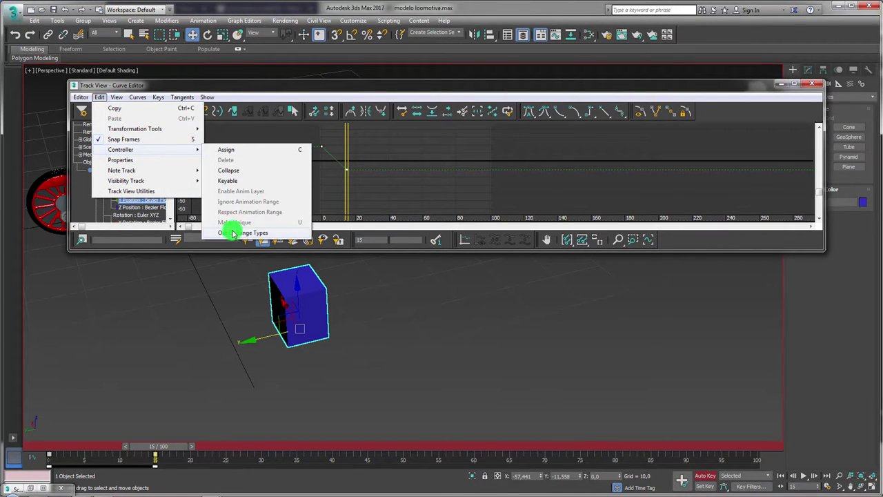
{"action": "left_click", "coordinate": [243, 234]}
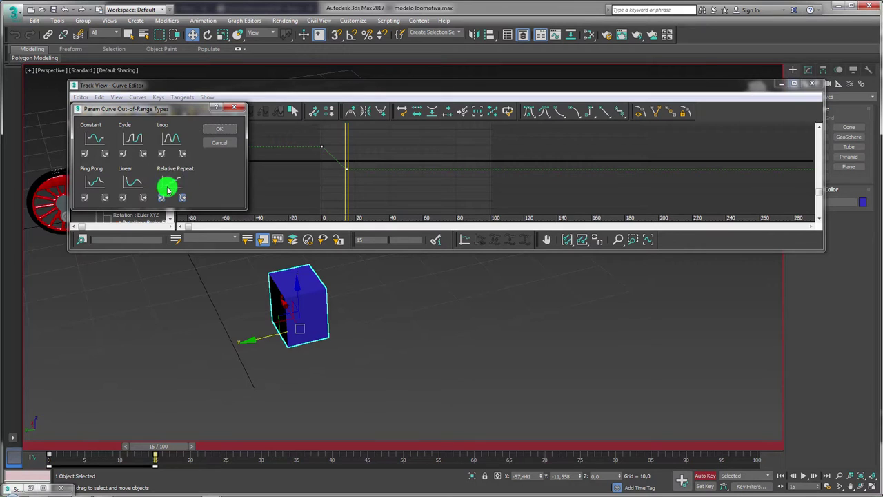
{"action": "left_click", "coordinate": [225, 131]}
{"action": "scroll", "coordinate": [360, 171], "scroll_direction": "down", "scroll_amount": 3}
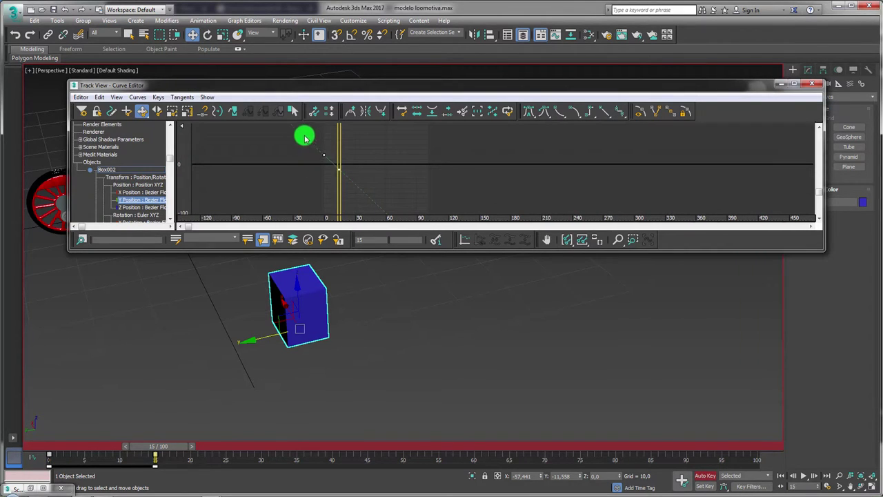
{"action": "left_click_drag", "start_coordinate": [304, 137], "coordinate": [270, 374]}
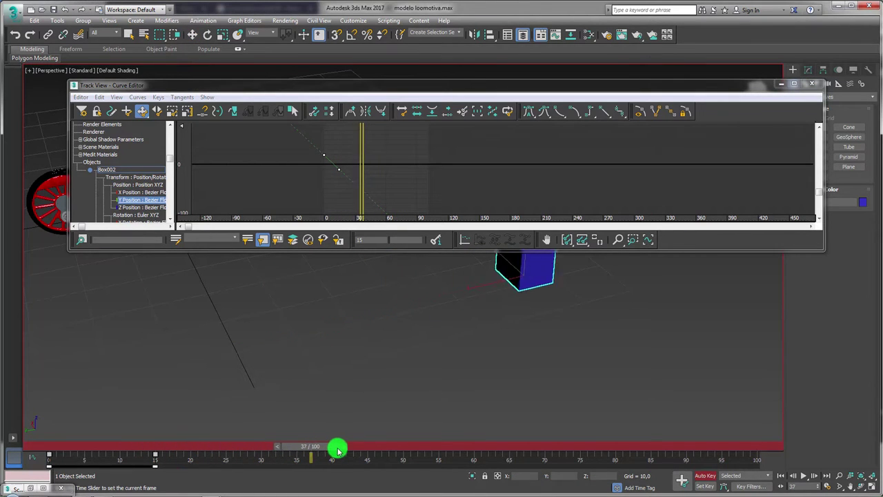
{"action": "left_click_drag", "start_coordinate": [243, 452], "coordinate": [412, 448]}
Step: Close the Curve Editor and scrub the timeline to watch the blue box's repeating slide
{"action": "left_click", "coordinate": [778, 86]}
{"action": "scroll", "coordinate": [547, 170], "scroll_direction": "down", "scroll_amount": 3}
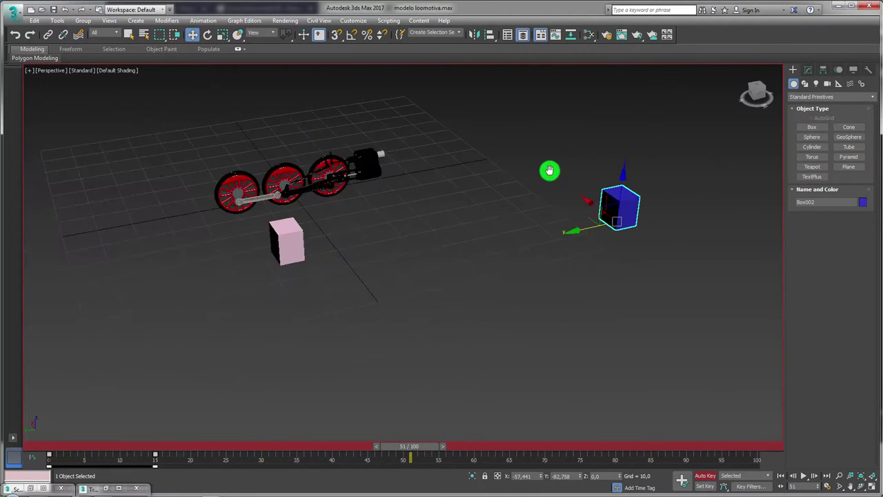
{"action": "scroll", "coordinate": [548, 170], "scroll_direction": "down", "scroll_amount": 4}
{"action": "scroll", "coordinate": [503, 191], "scroll_direction": "down", "scroll_amount": 3}
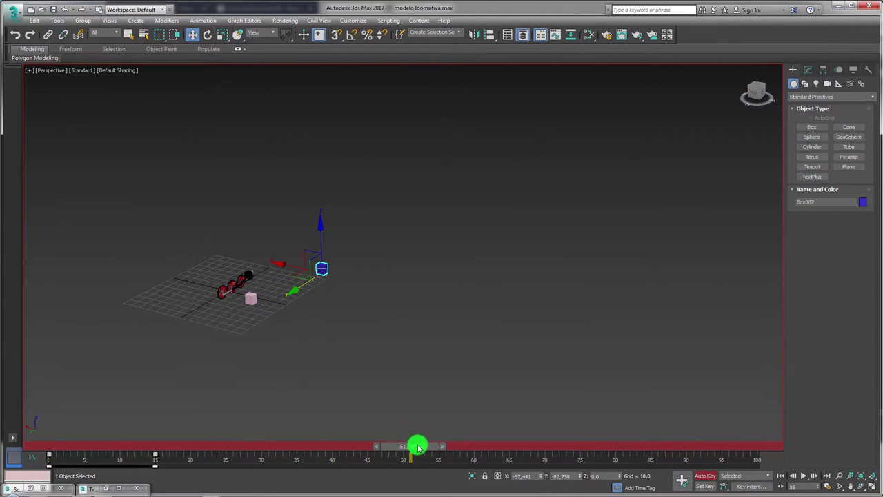
{"action": "mouse_move", "coordinate": [418, 448]}
{"action": "left_mouse_down"}
{"action": "mouse_move", "coordinate": [211, 458]}
{"action": "mouse_move", "coordinate": [197, 467]}
{"action": "mouse_move", "coordinate": [761, 442]}
{"action": "mouse_move", "coordinate": [142, 446]}
{"action": "mouse_move", "coordinate": [802, 440]}
{"action": "mouse_move", "coordinate": [82, 448]}
{"action": "mouse_move", "coordinate": [722, 451]}
{"action": "mouse_move", "coordinate": [15, 449]}
{"action": "left_mouse_up"}
{"action": "key", "text": "w"}
{"action": "middle_click_drag", "start_coordinate": [459, 378], "coordinate": [336, 342], "text": "alt"}
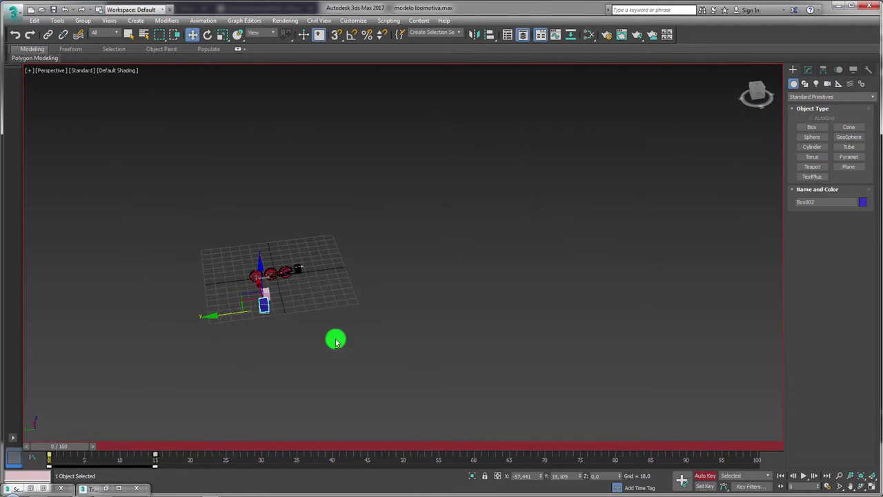
{"action": "scroll", "coordinate": [267, 278], "scroll_direction": "up", "scroll_amount": 5}
{"action": "scroll", "coordinate": [266, 278], "scroll_direction": "up", "scroll_amount": 3}
Step: Select pink Box001, delete its later track-bar keys, and scrub to check the early hop
{"action": "left_click", "coordinate": [354, 344]}
{"action": "mouse_move", "coordinate": [434, 365]}
{"action": "middle_mouse_down"}
{"action": "mouse_move", "coordinate": [388, 263]}
{"action": "mouse_move", "coordinate": [321, 416]}
{"action": "middle_mouse_up"}
{"action": "mouse_move", "coordinate": [75, 446]}
{"action": "left_mouse_down"}
{"action": "mouse_move", "coordinate": [335, 449]}
{"action": "mouse_move", "coordinate": [42, 450]}
{"action": "left_mouse_up"}
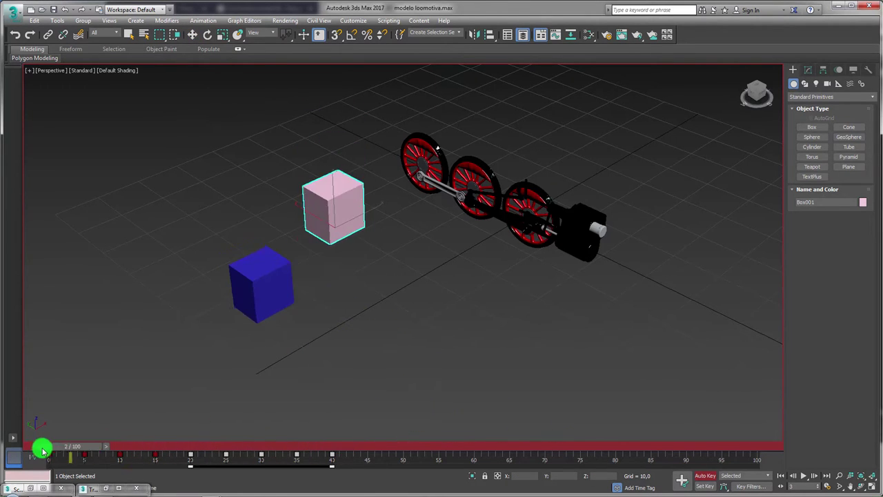
{"action": "key", "text": "w"}
{"action": "left_click_drag", "start_coordinate": [352, 463], "coordinate": [117, 471]}
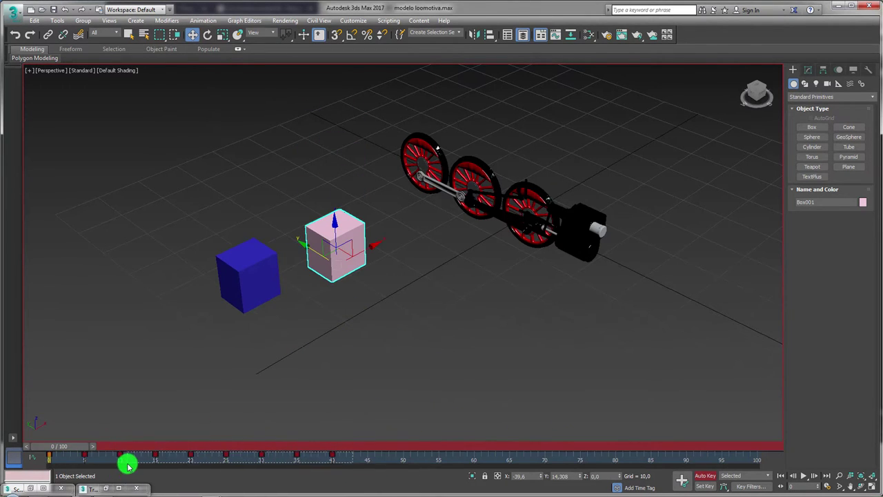
{"action": "left_click_drag", "start_coordinate": [69, 449], "coordinate": [138, 452]}
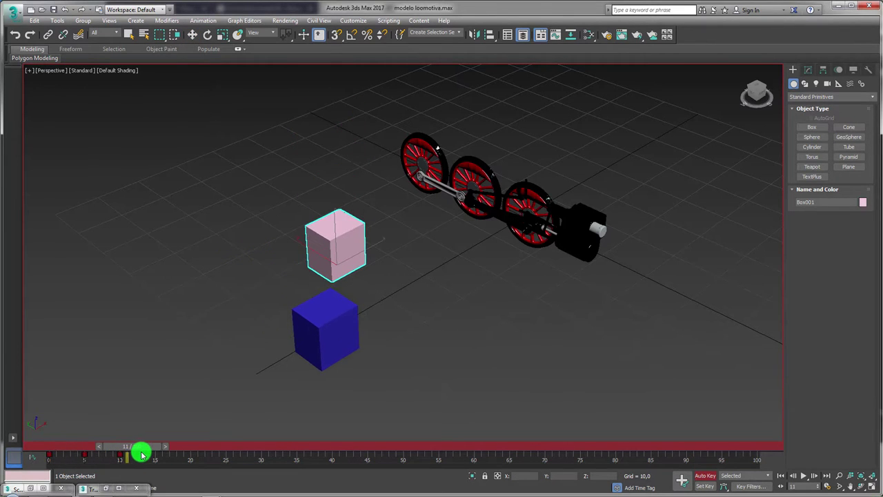
{"action": "key", "text": "w"}
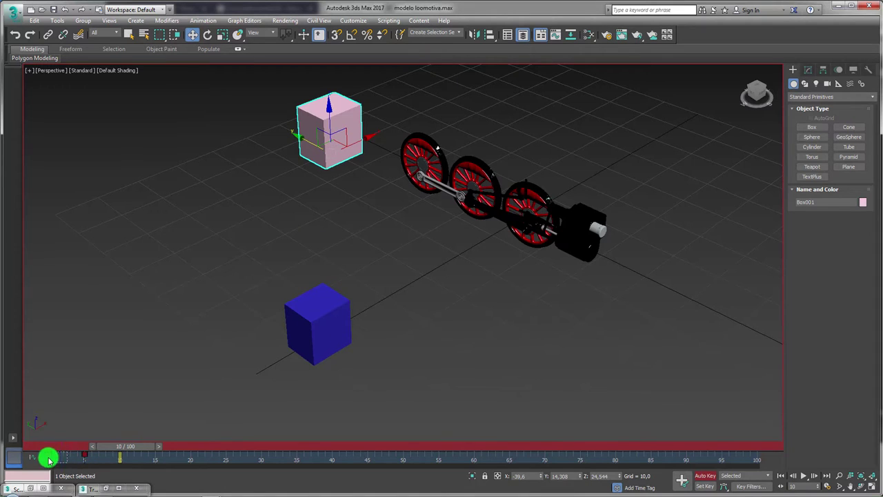
{"action": "mouse_move", "coordinate": [52, 456]}
{"action": "left_mouse_down"}
{"action": "mouse_move", "coordinate": [122, 460]}
{"action": "mouse_move", "coordinate": [131, 448]}
{"action": "mouse_move", "coordinate": [62, 448]}
{"action": "mouse_move", "coordinate": [134, 451]}
{"action": "mouse_move", "coordinate": [48, 459]}
{"action": "left_mouse_up"}
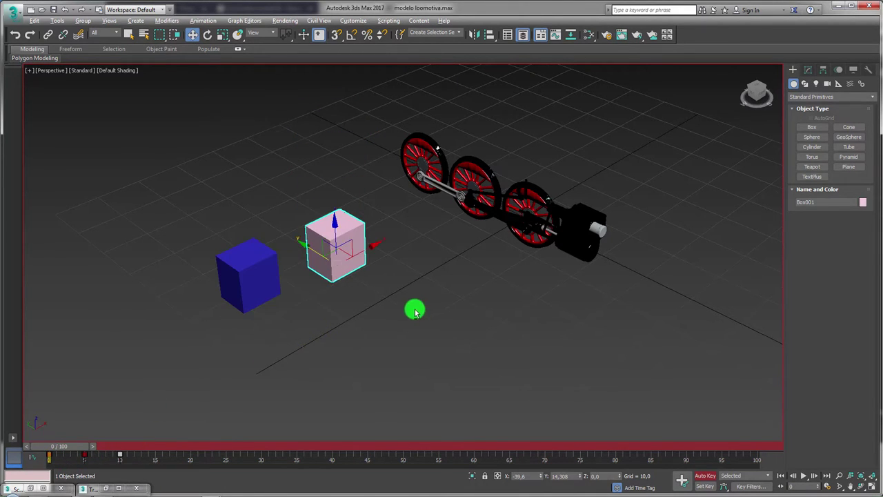
{"action": "middle_click_drag", "start_coordinate": [414, 308], "coordinate": [403, 278], "text": "alt"}
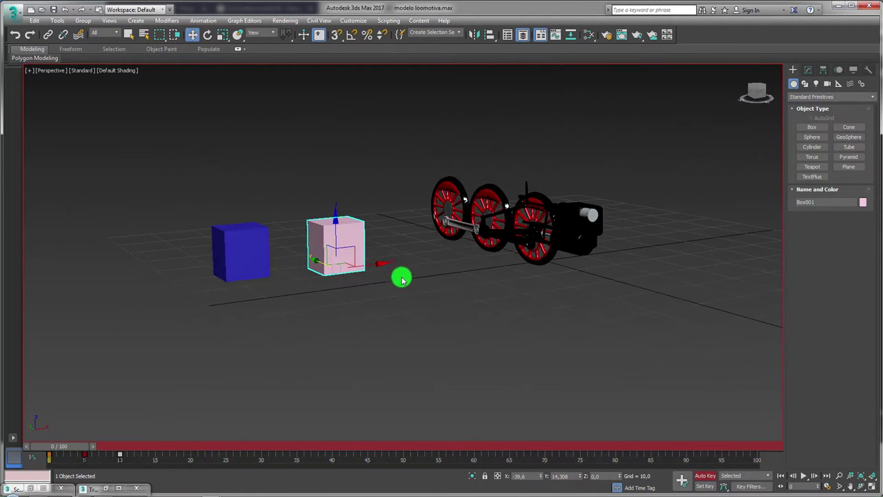
Step: Reopen the Curve Editor and frame pink Box001's X Position curve
{"action": "left_click", "coordinate": [556, 35]}
{"action": "middle_click_drag", "start_coordinate": [373, 168], "coordinate": [400, 173]}
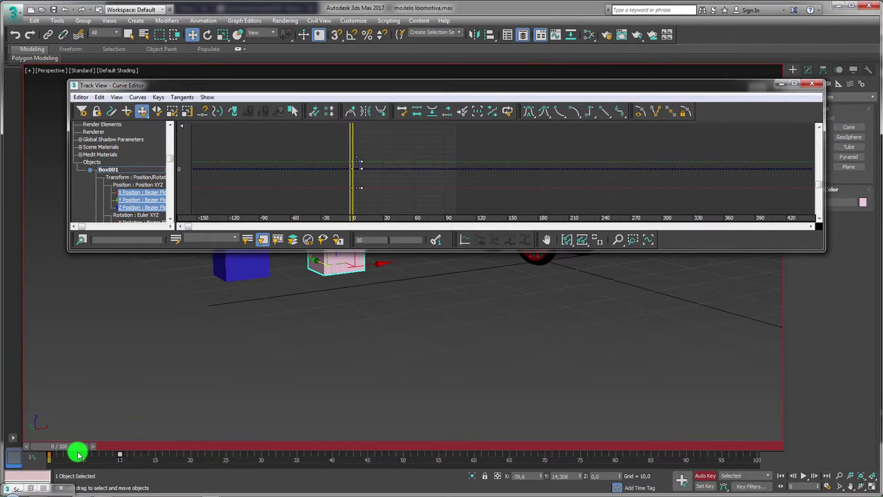
{"action": "left_click", "coordinate": [135, 194]}
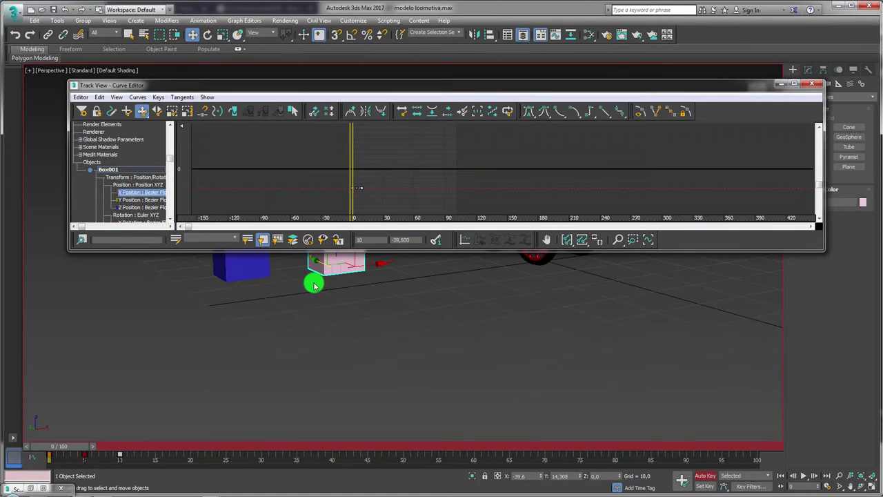
{"action": "middle_click_drag", "start_coordinate": [314, 285], "coordinate": [337, 363]}
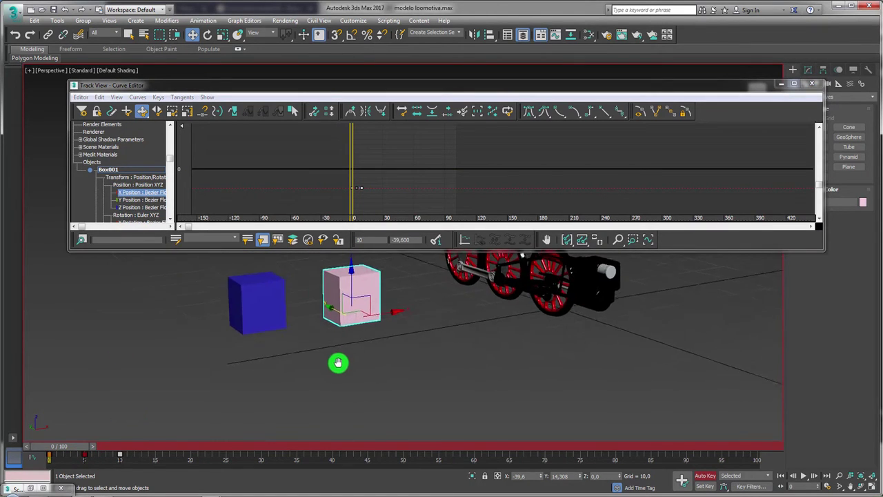
{"action": "left_click", "coordinate": [577, 239]}
{"action": "middle_click_drag", "start_coordinate": [361, 191], "coordinate": [441, 199]}
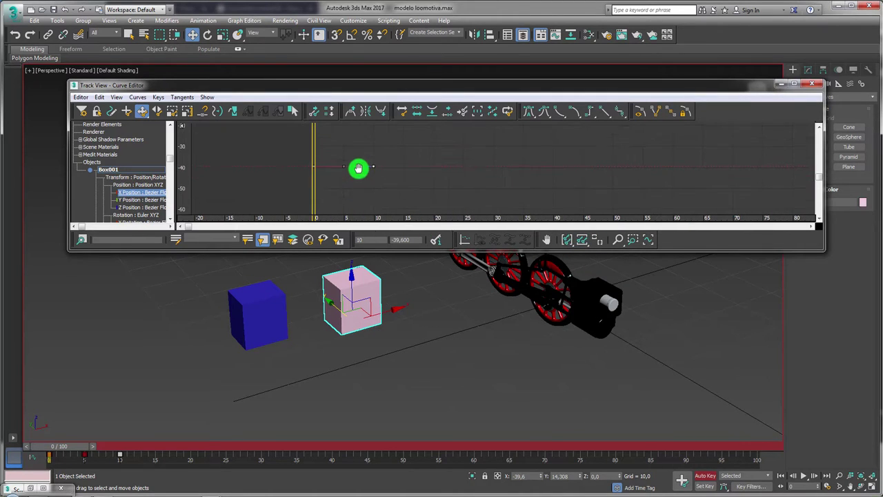
Step: Frame Box001's Z Position curve, make the editor window narrower, and scrub through the hop
{"action": "left_click", "coordinate": [130, 207]}
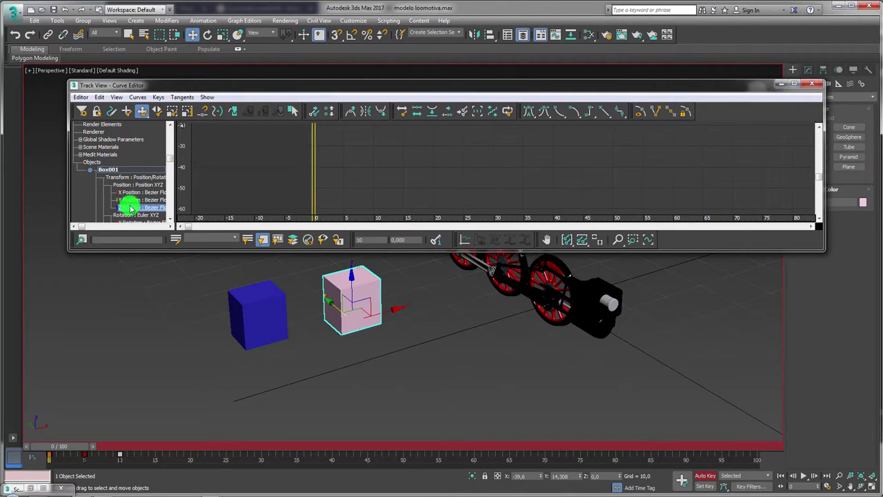
{"action": "left_click", "coordinate": [570, 240]}
{"action": "mouse_move", "coordinate": [489, 191]}
{"action": "middle_mouse_down"}
{"action": "mouse_move", "coordinate": [519, 180]}
{"action": "mouse_move", "coordinate": [531, 195]}
{"action": "mouse_move", "coordinate": [518, 182]}
{"action": "middle_mouse_up"}
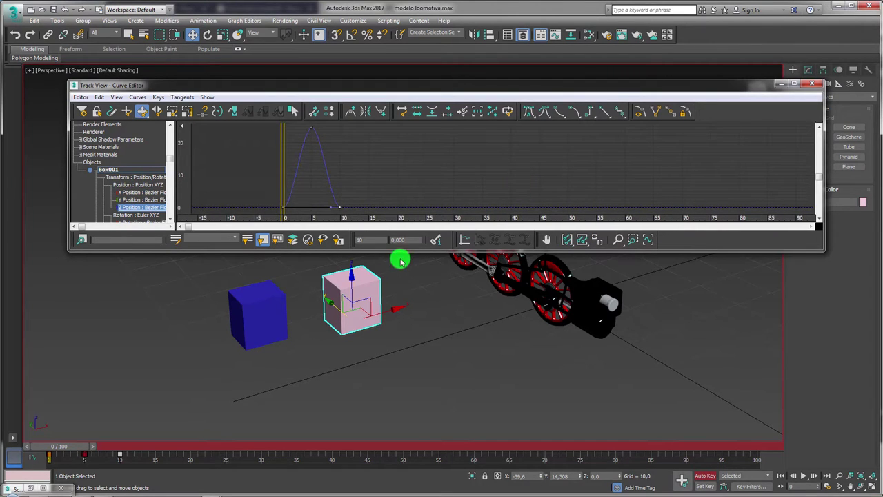
{"action": "left_click_drag", "start_coordinate": [403, 252], "coordinate": [402, 255]}
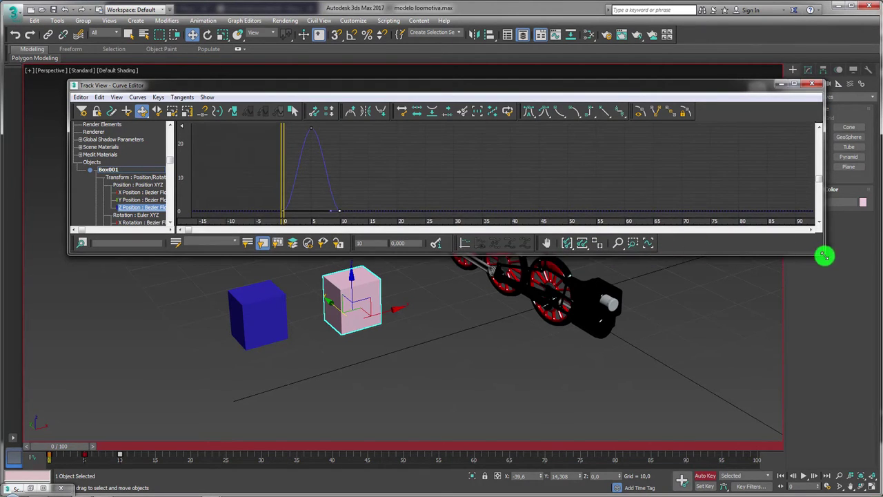
{"action": "left_click_drag", "start_coordinate": [824, 256], "coordinate": [485, 254]}
{"action": "mouse_move", "coordinate": [77, 443]}
{"action": "left_mouse_down"}
{"action": "mouse_move", "coordinate": [153, 451]}
{"action": "mouse_move", "coordinate": [63, 456]}
{"action": "mouse_move", "coordinate": [128, 444]}
{"action": "mouse_move", "coordinate": [51, 444]}
{"action": "mouse_move", "coordinate": [132, 442]}
{"action": "left_mouse_up"}
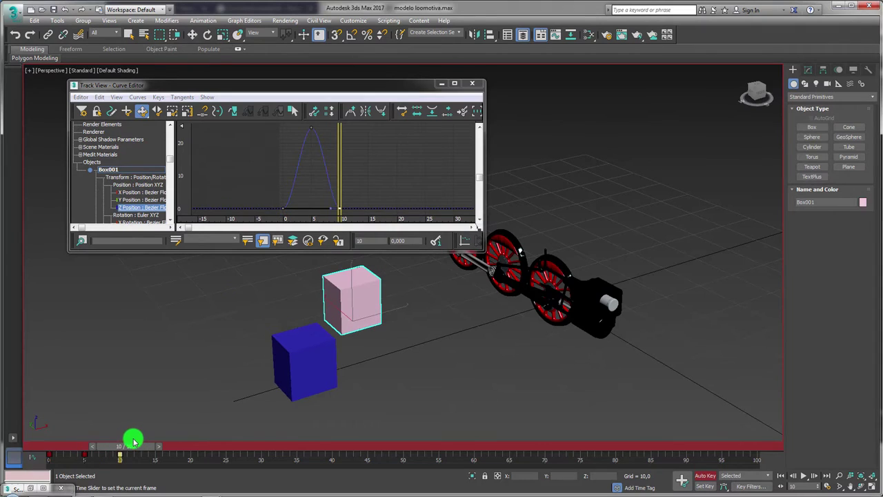
Step: Set Box001's Z Position out-of-range type to Loop and scrub to watch the repeating hop
{"action": "left_click", "coordinate": [236, 146]}
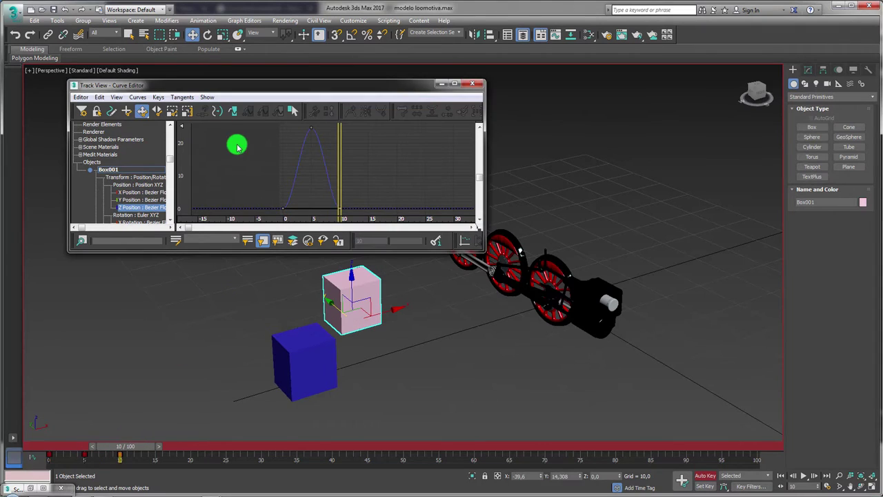
{"action": "left_click", "coordinate": [100, 97]}
{"action": "mouse_move", "coordinate": [121, 149]}
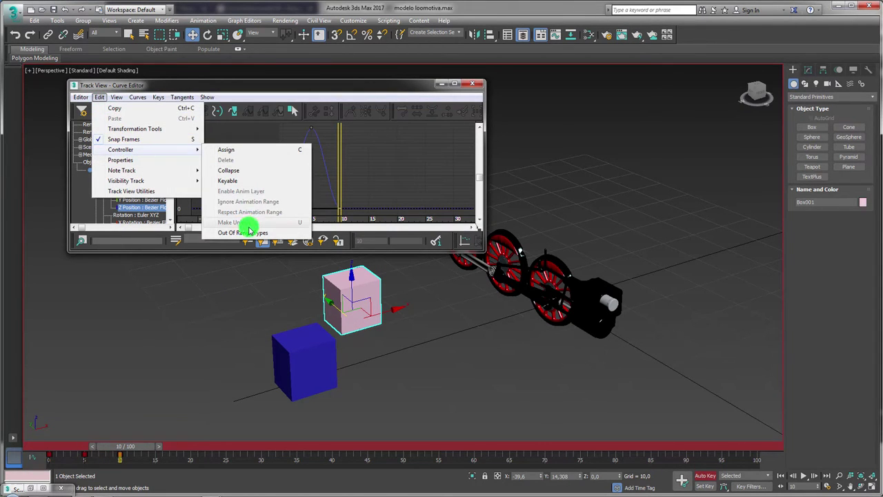
{"action": "left_click", "coordinate": [241, 232]}
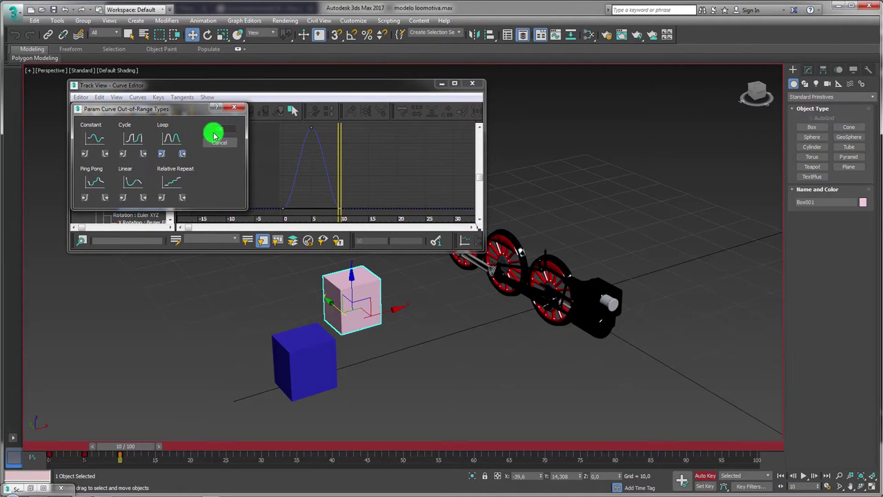
{"action": "left_click", "coordinate": [220, 130]}
{"action": "left_click_drag", "start_coordinate": [140, 452], "coordinate": [352, 382]}
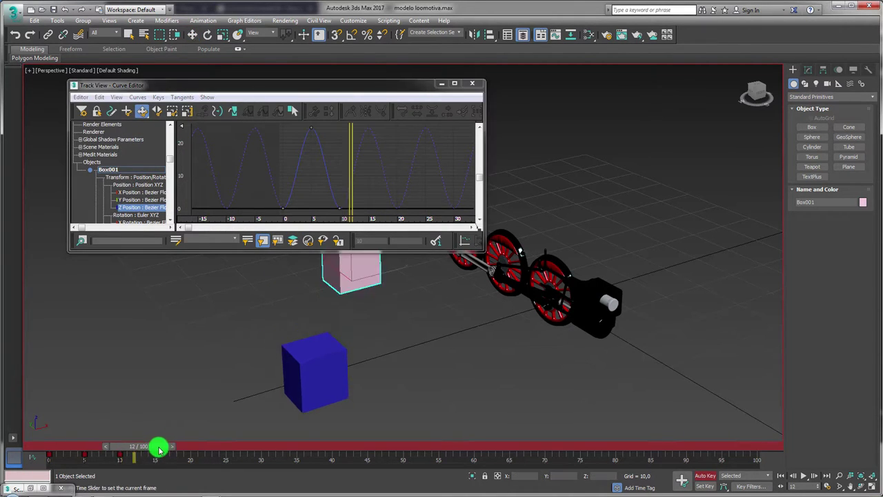
{"action": "middle_click_drag", "start_coordinate": [400, 374], "coordinate": [587, 365]}
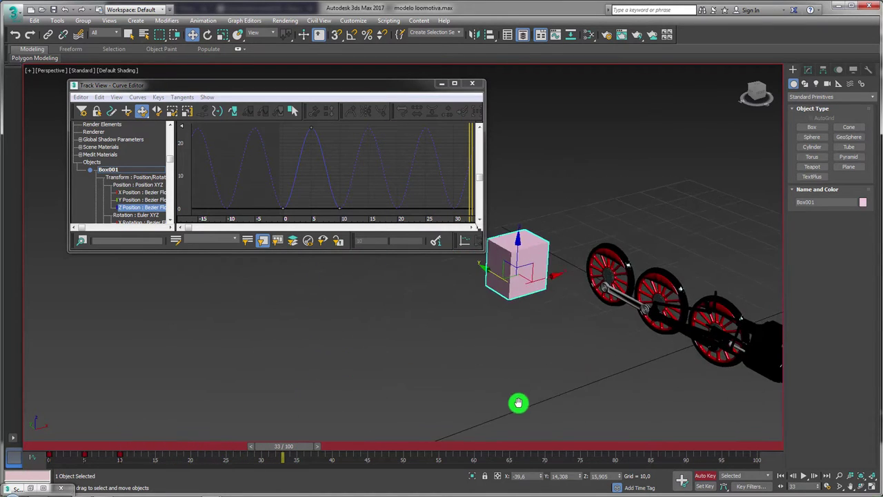
{"action": "mouse_move", "coordinate": [298, 447]}
{"action": "left_mouse_down"}
{"action": "mouse_move", "coordinate": [420, 448]}
{"action": "mouse_move", "coordinate": [276, 449]}
{"action": "left_mouse_up"}
Step: Select the keys at frames 0, 5 and 10 and drag them later on the track bar
{"action": "left_click_drag", "start_coordinate": [42, 459], "coordinate": [247, 477]}
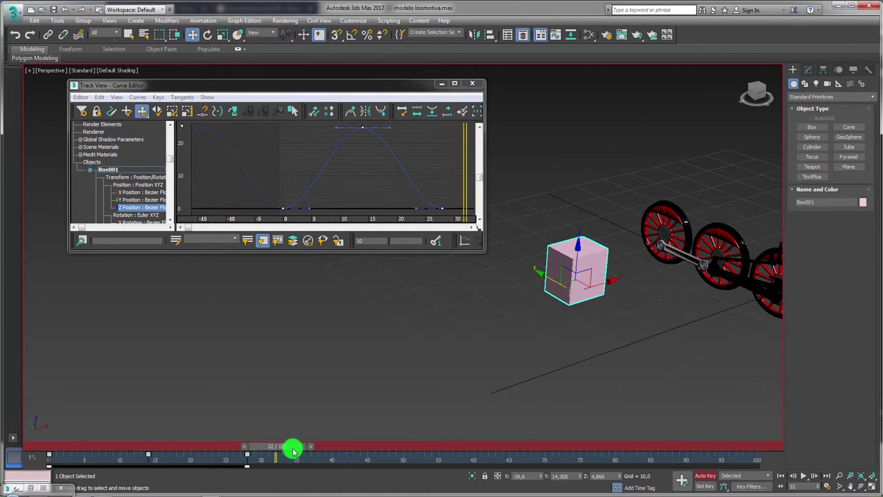
{"action": "mouse_move", "coordinate": [291, 449]}
{"action": "left_mouse_down"}
{"action": "mouse_move", "coordinate": [116, 452]}
{"action": "mouse_move", "coordinate": [336, 453]}
{"action": "mouse_move", "coordinate": [55, 456]}
{"action": "mouse_move", "coordinate": [449, 458]}
{"action": "mouse_move", "coordinate": [7, 457]}
{"action": "left_mouse_up"}
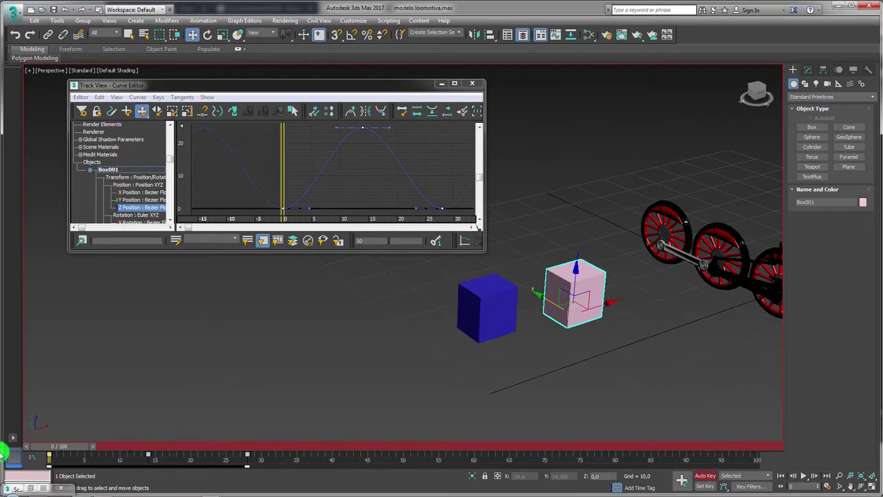
{"action": "key", "text": "w"}
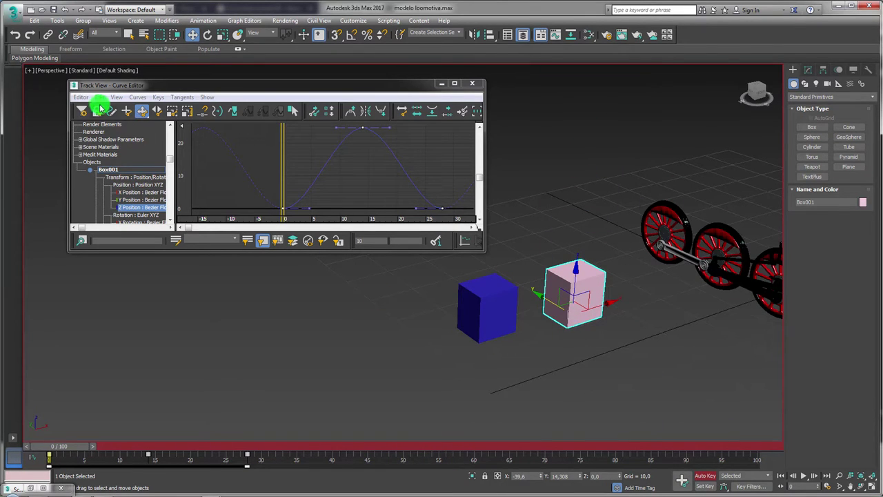
Step: Switch Box001's Z Position out-of-range type to Constant and scrub through to frame 36
{"action": "left_click", "coordinate": [100, 98]}
{"action": "mouse_move", "coordinate": [121, 149]}
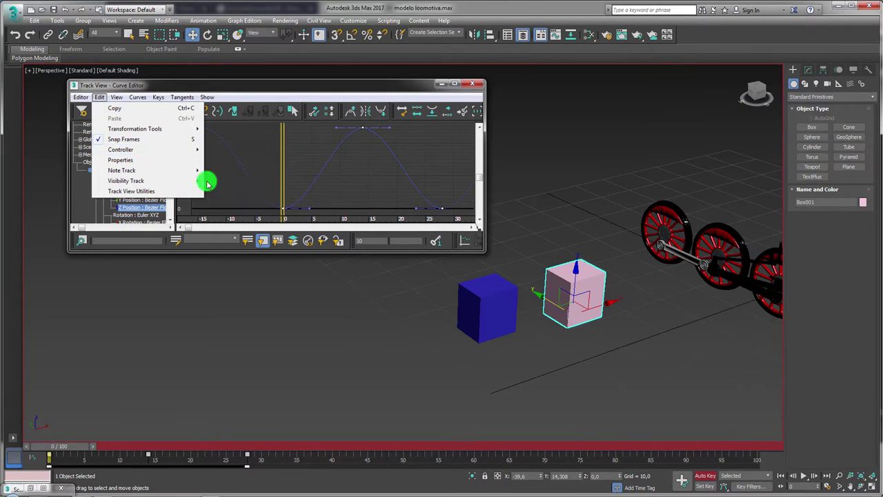
{"action": "left_click", "coordinate": [238, 232]}
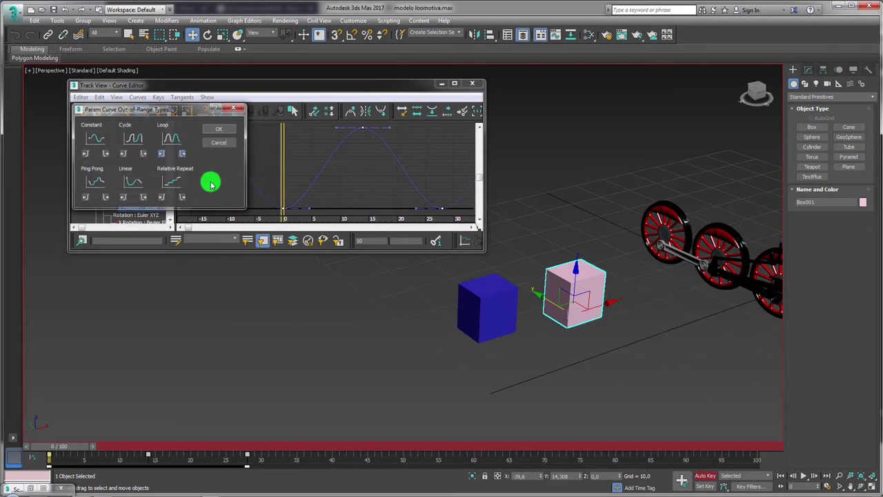
{"action": "left_click", "coordinate": [210, 130]}
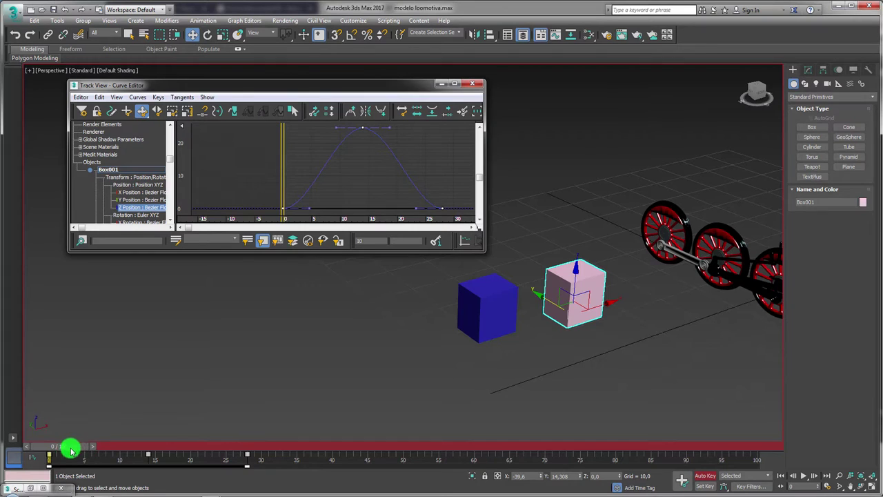
{"action": "mouse_move", "coordinate": [71, 450]}
{"action": "left_mouse_down"}
{"action": "mouse_move", "coordinate": [321, 456]}
{"action": "mouse_move", "coordinate": [64, 455]}
{"action": "mouse_move", "coordinate": [338, 451]}
{"action": "mouse_move", "coordinate": [9, 451]}
{"action": "mouse_move", "coordinate": [404, 451]}
{"action": "mouse_move", "coordinate": [48, 455]}
{"action": "left_mouse_up"}
Step: Zoom out to see the whole scene and close the Curve Editor
{"action": "key", "text": "w"}
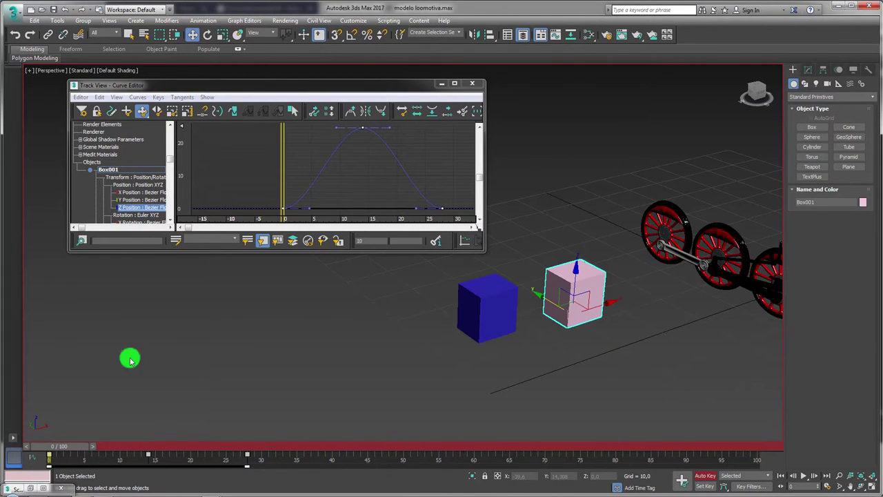
{"action": "scroll", "coordinate": [216, 319], "scroll_direction": "down", "scroll_amount": 5}
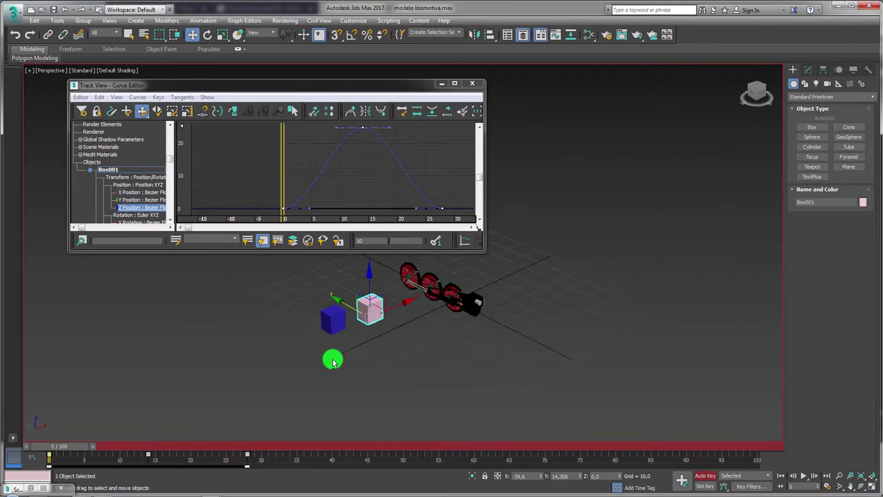
{"action": "middle_click_drag", "start_coordinate": [333, 357], "coordinate": [437, 269], "text": "alt"}
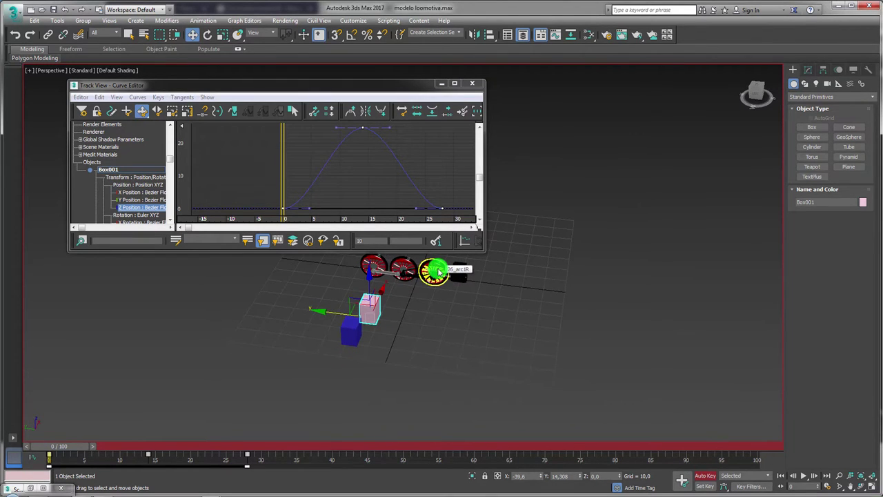
{"action": "left_click", "coordinate": [472, 83]}
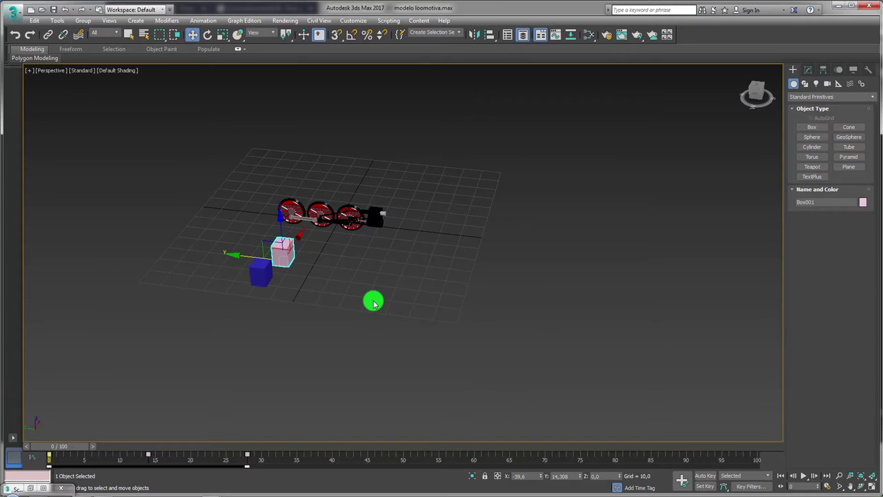
Step: Create a teapot on the grid and a green torus beside it, then select the teapot
{"action": "left_click", "coordinate": [808, 175]}
{"action": "left_click_drag", "start_coordinate": [438, 278], "coordinate": [444, 286]}
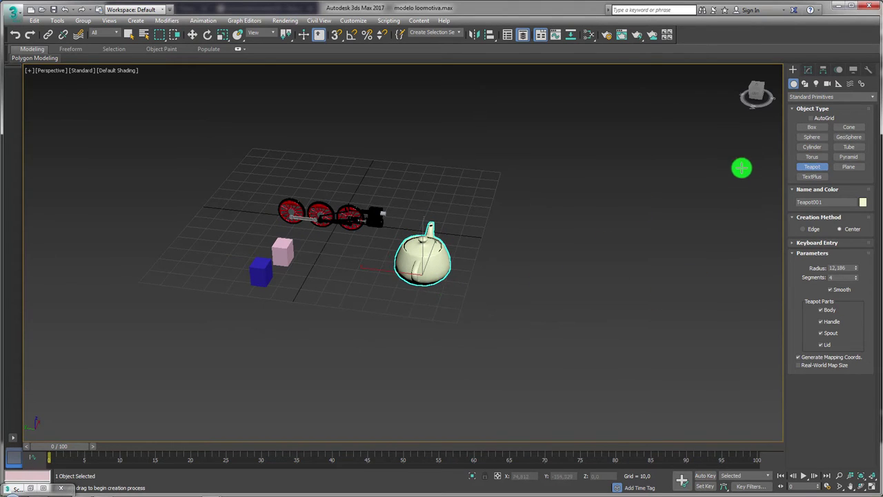
{"action": "left_click", "coordinate": [812, 157]}
{"action": "left_click_drag", "start_coordinate": [496, 297], "coordinate": [532, 315]}
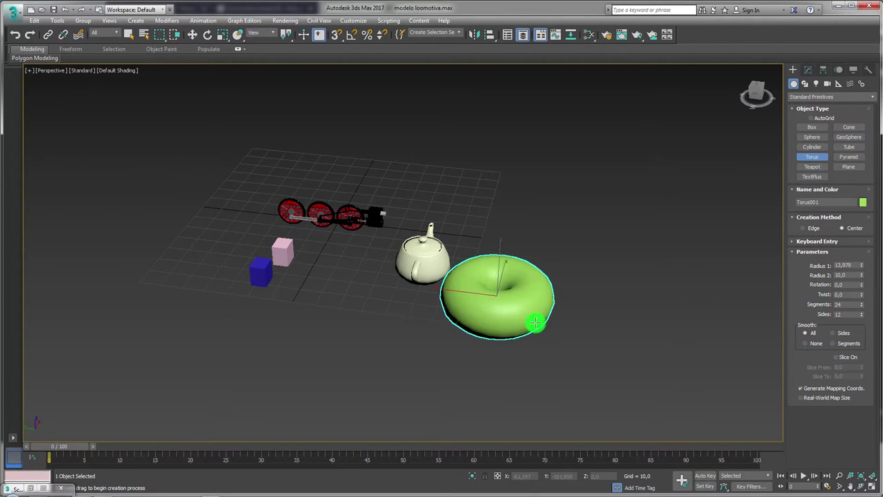
{"action": "key", "text": "w"}
{"action": "middle_click_drag", "start_coordinate": [516, 310], "coordinate": [337, 273], "text": "alt"}
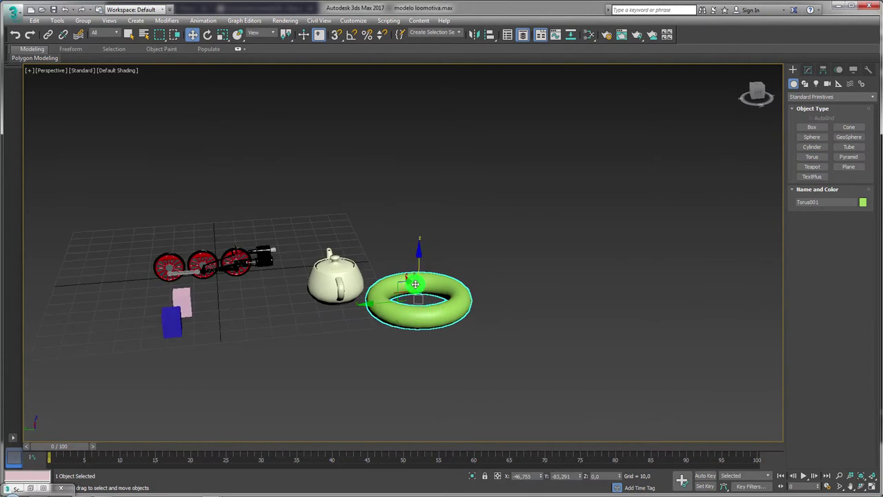
{"action": "left_click_drag", "start_coordinate": [338, 265], "coordinate": [386, 265]}
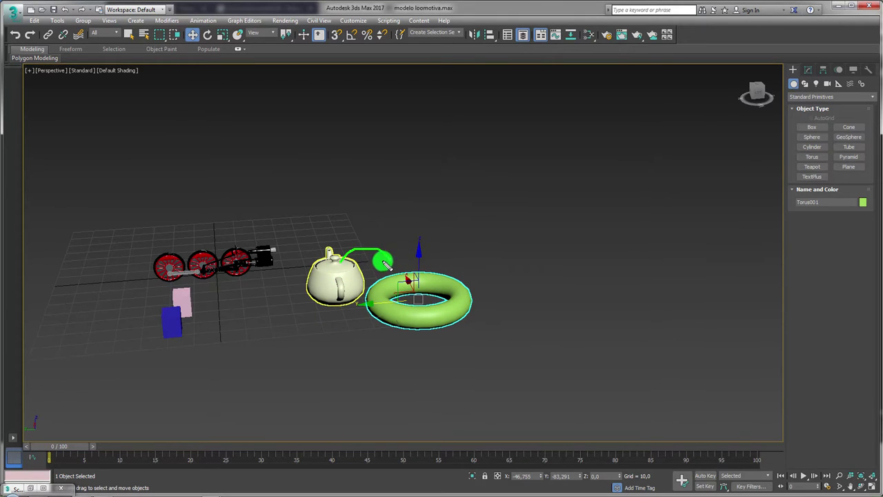
{"action": "left_click_drag", "start_coordinate": [469, 328], "coordinate": [470, 328]}
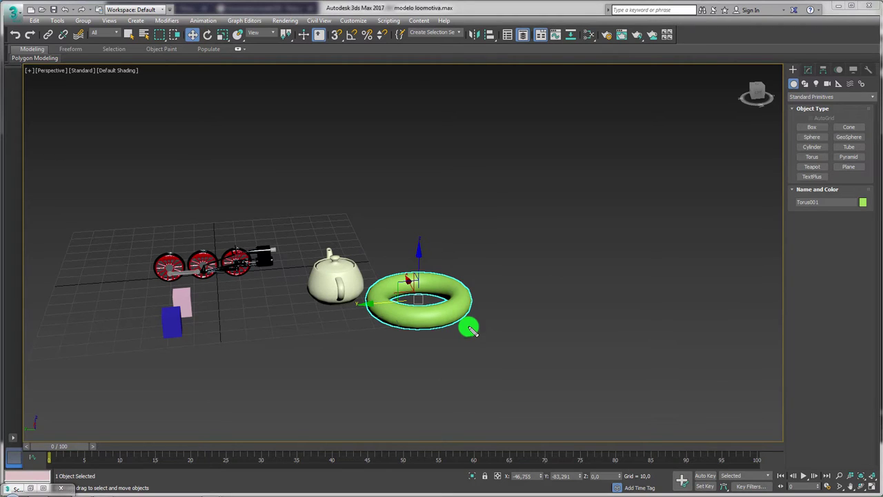
{"action": "left_click", "coordinate": [329, 298]}
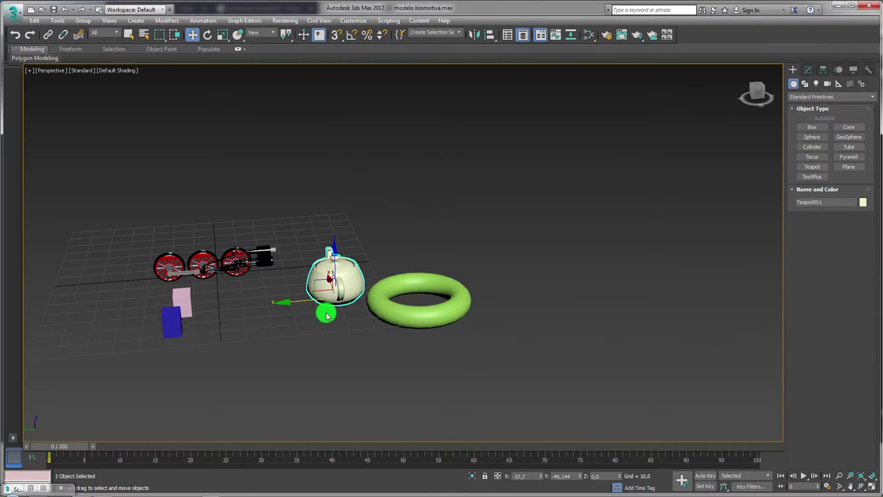
{"action": "left_click", "coordinate": [205, 20]}
{"action": "mouse_move", "coordinate": [215, 70]}
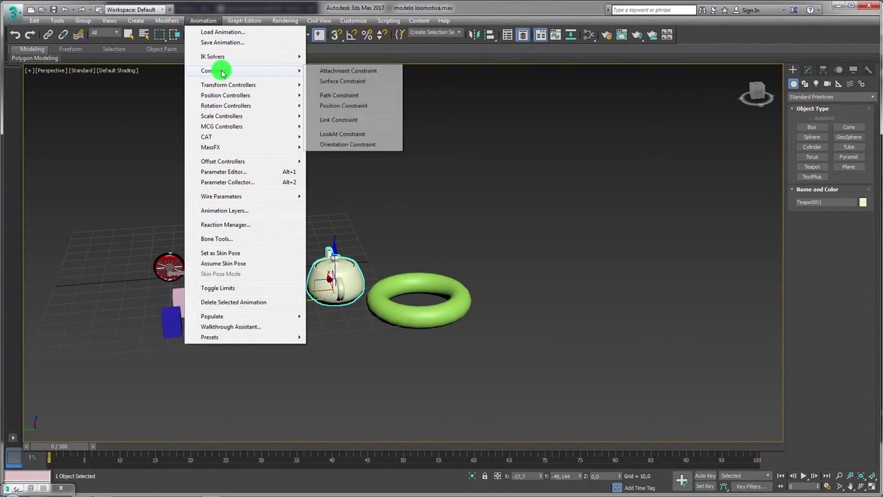
Step: Position-constrain the teapot to the torus, then move the torus to test it
{"action": "left_click", "coordinate": [337, 107]}
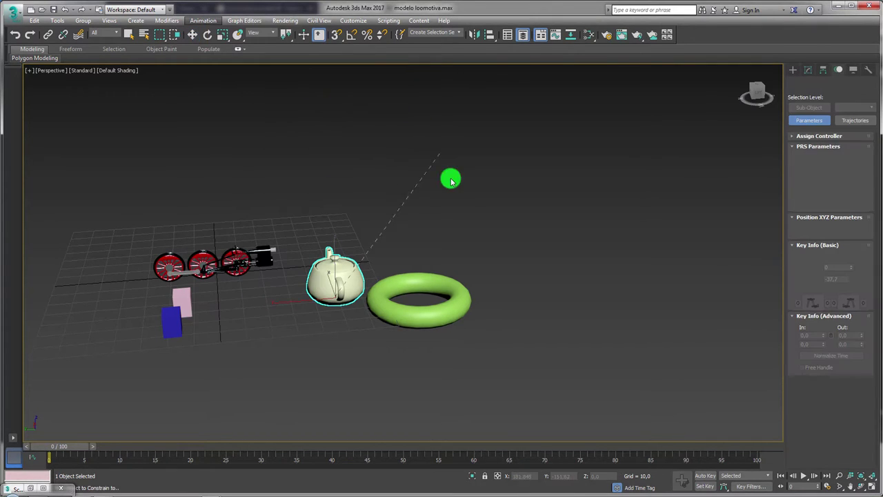
{"action": "left_click", "coordinate": [417, 279]}
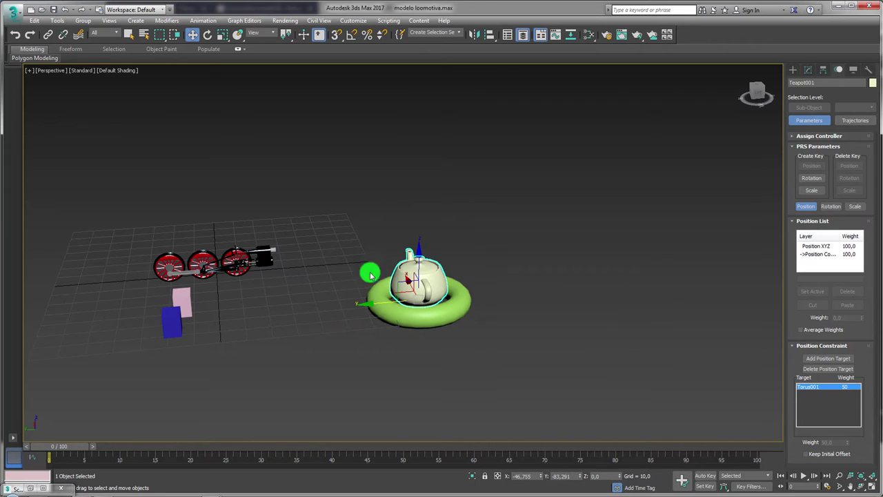
{"action": "left_click", "coordinate": [450, 291]}
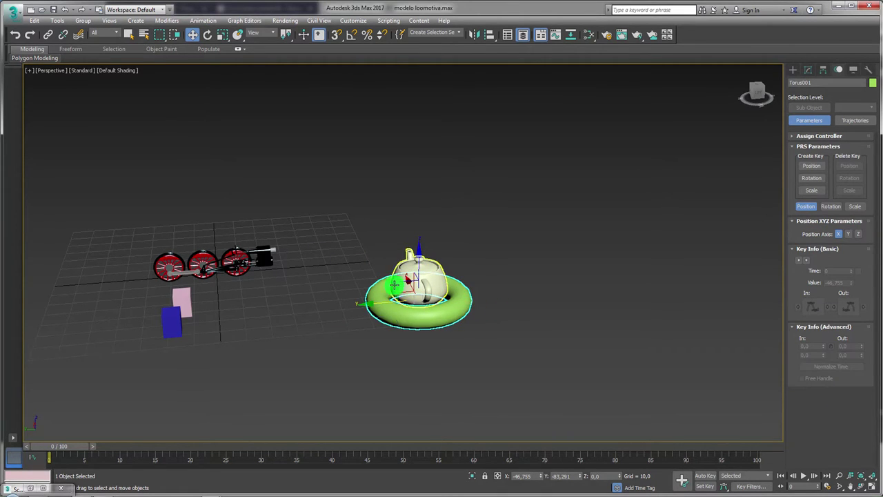
{"action": "mouse_move", "coordinate": [393, 293]}
{"action": "left_mouse_down"}
{"action": "mouse_move", "coordinate": [418, 299]}
{"action": "mouse_move", "coordinate": [432, 337]}
{"action": "mouse_move", "coordinate": [421, 236]}
{"action": "mouse_move", "coordinate": [490, 293]}
{"action": "left_mouse_up"}
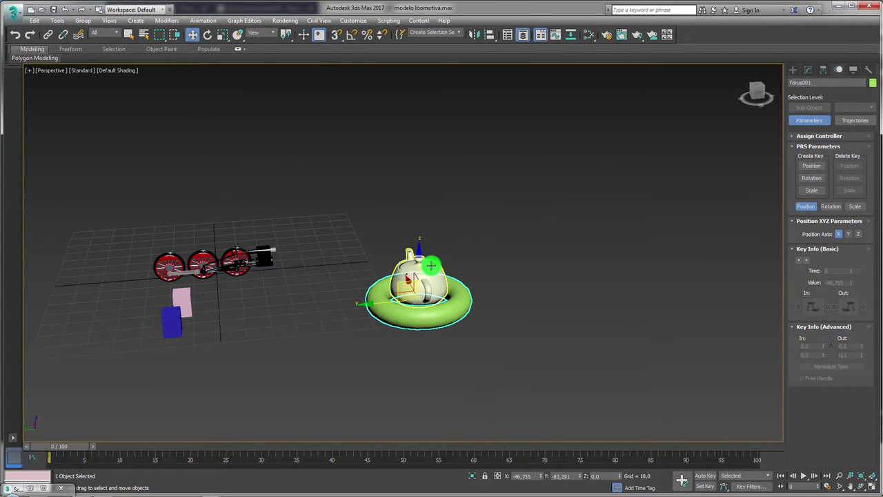
Step: Enable Keep Initial Offset on the teapot's Position Constraint in the Motion panel
{"action": "left_click", "coordinate": [431, 265]}
{"action": "mouse_move", "coordinate": [757, 93]}
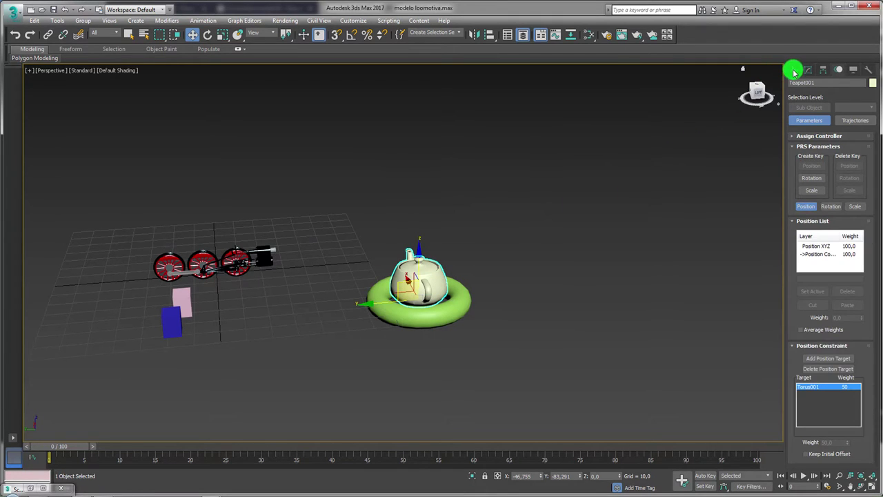
{"action": "left_click", "coordinate": [794, 71]}
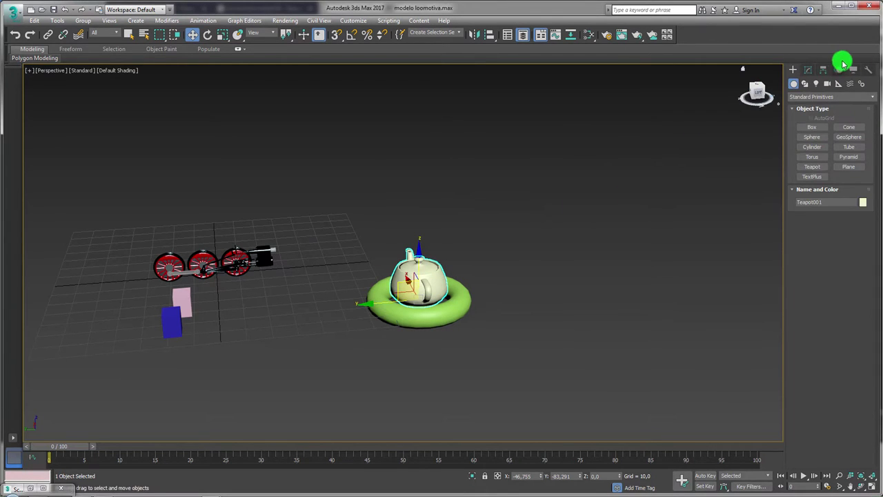
{"action": "left_click", "coordinate": [839, 71]}
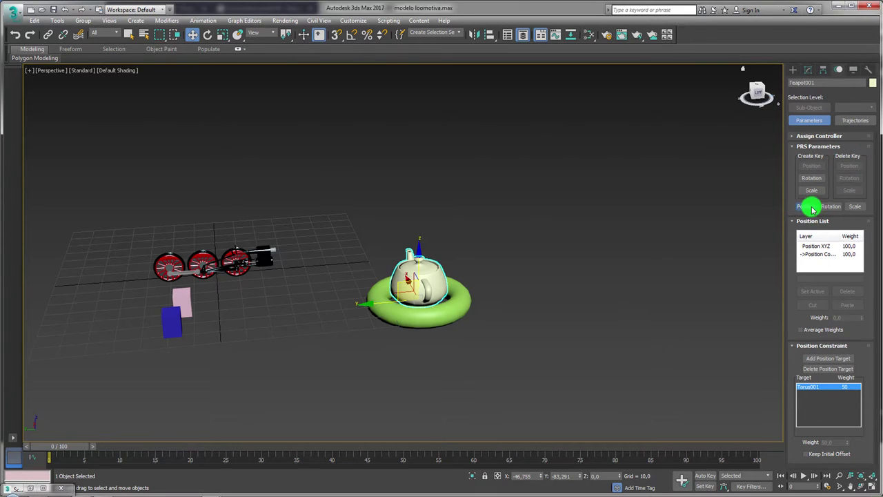
{"action": "left_click", "coordinate": [821, 255]}
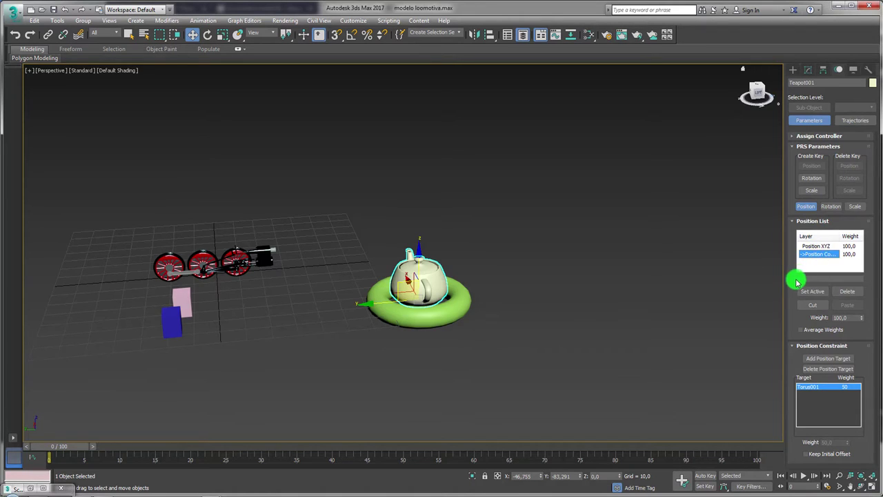
{"action": "left_click", "coordinate": [793, 246]}
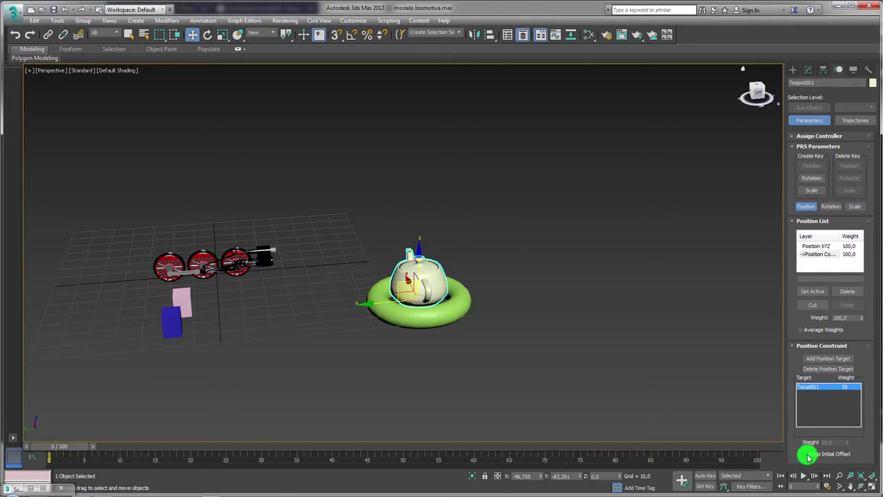
{"action": "left_click", "coordinate": [809, 456]}
{"action": "left_click", "coordinate": [433, 280]}
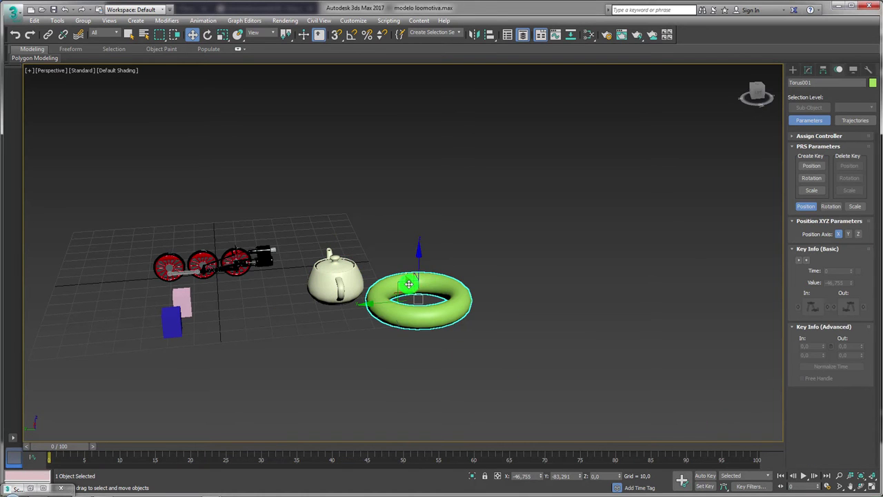
Step: Move, rotate and scale Torus001 to confirm the teapot follows, cancelling moves to restore it
{"action": "mouse_move", "coordinate": [401, 282]}
{"action": "left_mouse_down"}
{"action": "mouse_move", "coordinate": [371, 297]}
{"action": "mouse_move", "coordinate": [449, 215]}
{"action": "left_mouse_up"}
{"action": "right_click", "coordinate": [449, 215]}
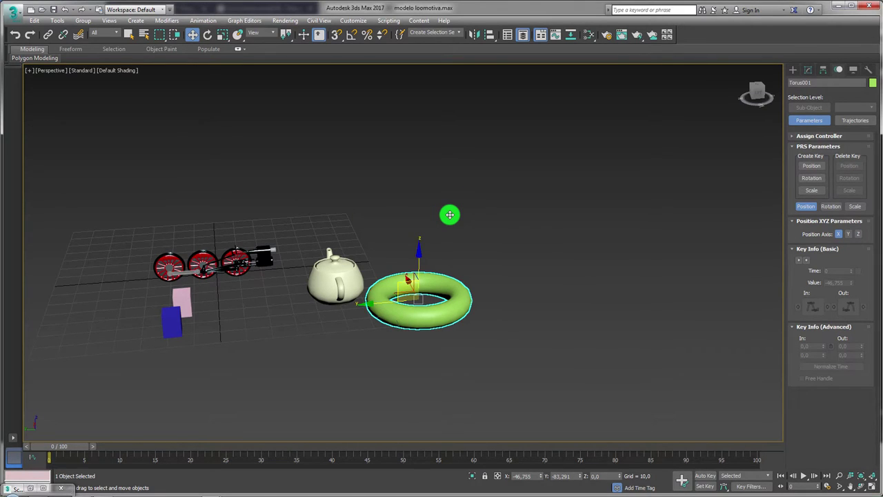
{"action": "key", "text": "e"}
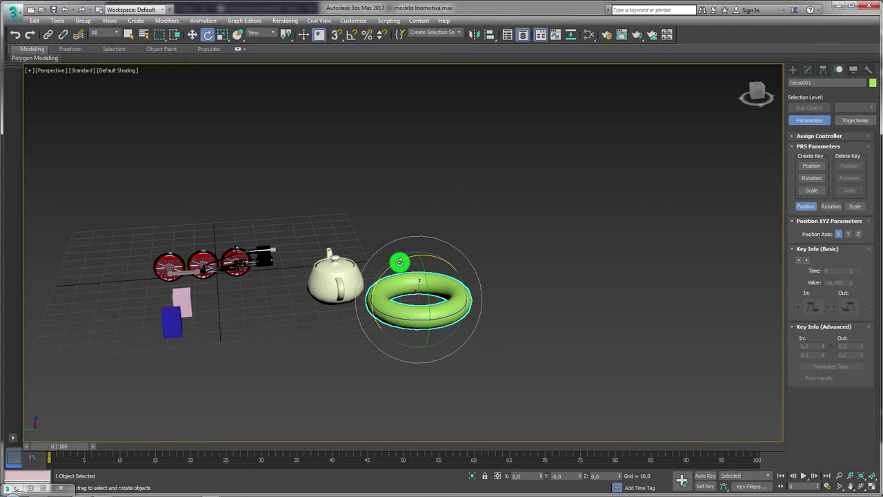
{"action": "mouse_move", "coordinate": [400, 260]}
{"action": "left_mouse_down"}
{"action": "mouse_move", "coordinate": [431, 244]}
{"action": "mouse_move", "coordinate": [405, 264]}
{"action": "mouse_move", "coordinate": [451, 351]}
{"action": "mouse_move", "coordinate": [451, 217]}
{"action": "mouse_move", "coordinate": [361, 315]}
{"action": "mouse_move", "coordinate": [407, 248]}
{"action": "mouse_move", "coordinate": [483, 258]}
{"action": "left_mouse_up"}
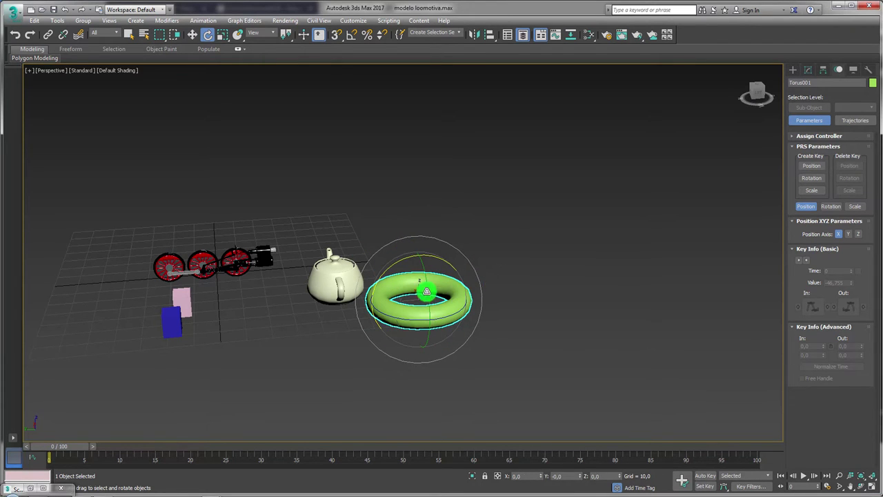
{"action": "key", "text": "r"}
{"action": "mouse_move", "coordinate": [432, 310]}
{"action": "left_mouse_down"}
{"action": "mouse_move", "coordinate": [434, 230]}
{"action": "mouse_move", "coordinate": [415, 181]}
{"action": "mouse_move", "coordinate": [402, 250]}
{"action": "left_mouse_up"}
{"action": "key", "text": "w"}
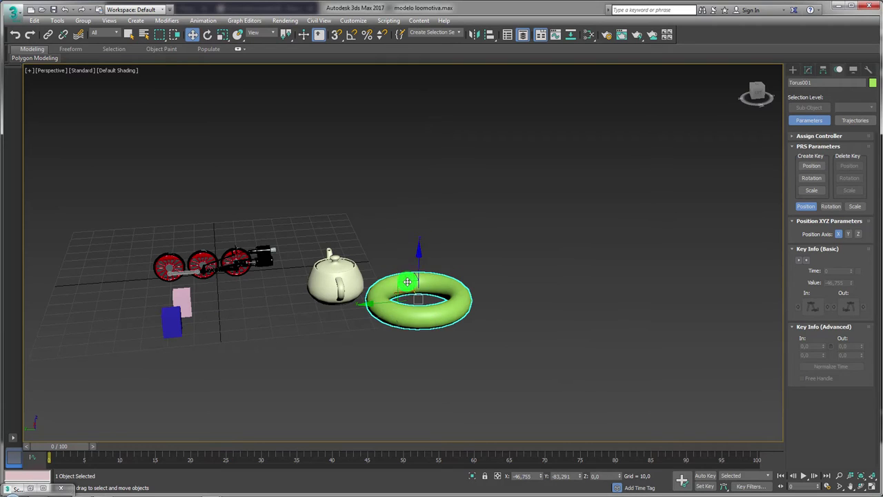
{"action": "left_click_drag", "start_coordinate": [407, 282], "coordinate": [490, 230]}
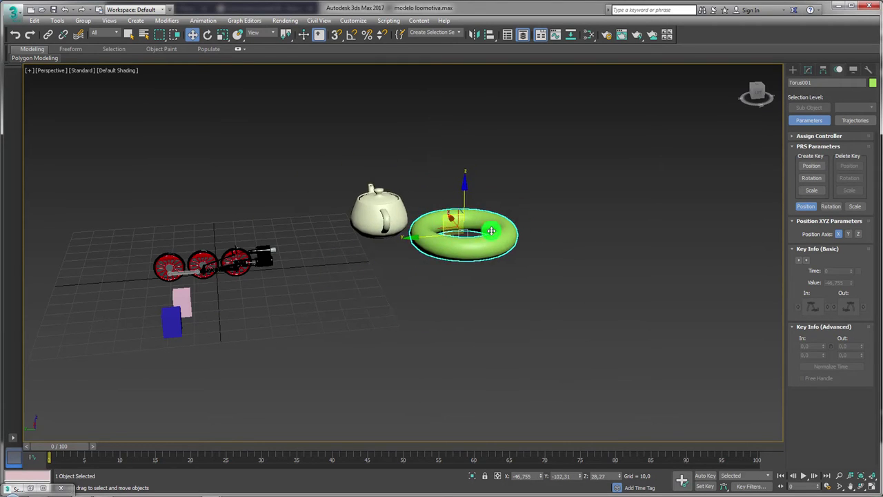
{"action": "right_click", "coordinate": [499, 253]}
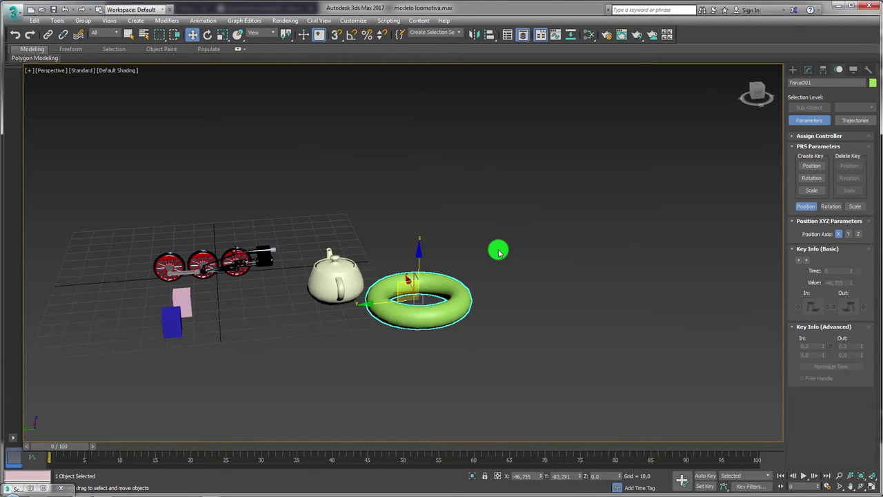
{"action": "middle_click_drag", "start_coordinate": [487, 304], "coordinate": [446, 242]}
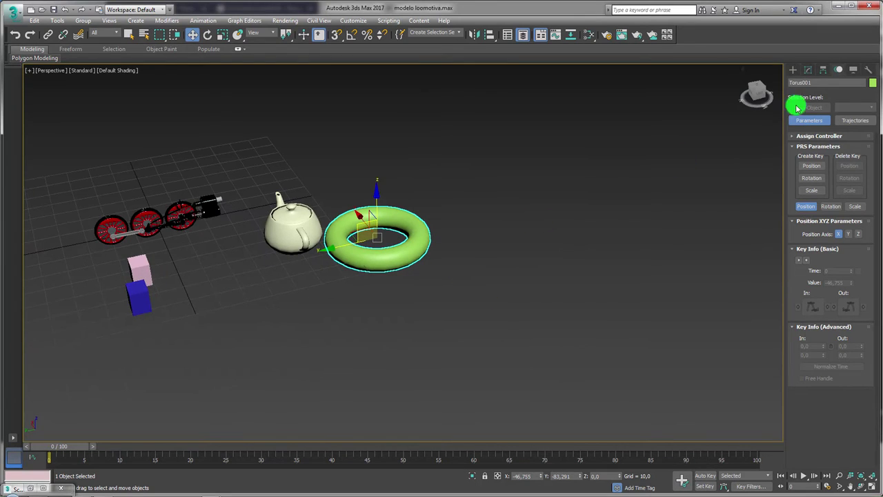
{"action": "left_click", "coordinate": [790, 69]}
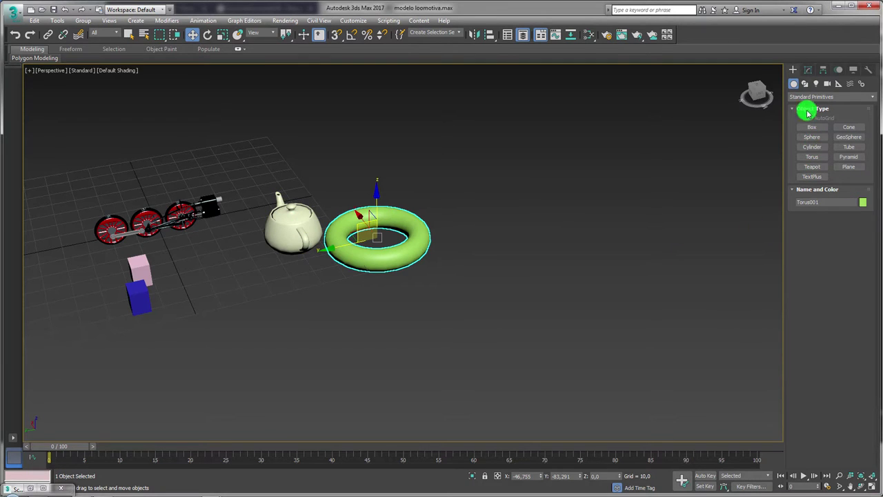
Step: Draw a second torus in front of the first pair and a second teapot to its left
{"action": "left_click", "coordinate": [812, 157]}
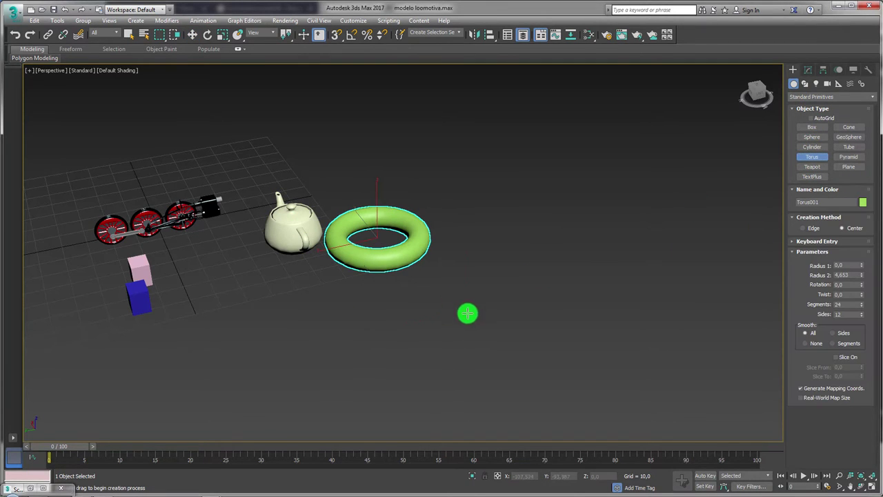
{"action": "left_click_drag", "start_coordinate": [467, 311], "coordinate": [488, 329]}
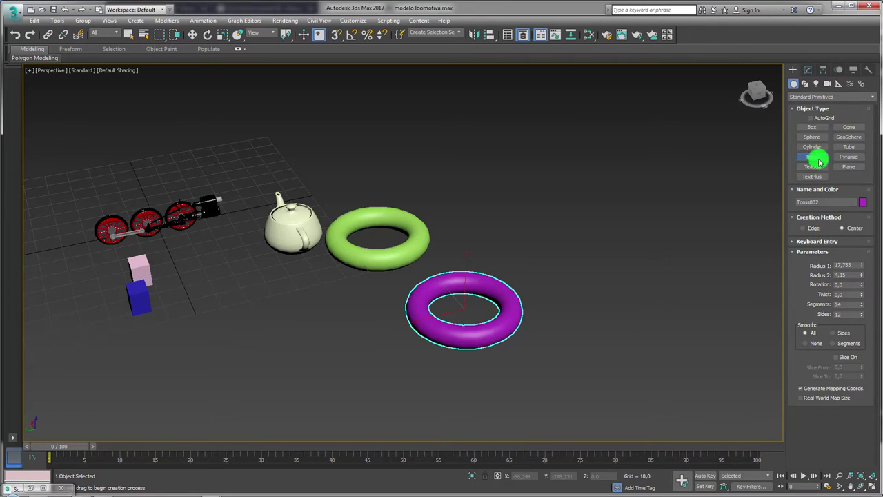
{"action": "left_click", "coordinate": [814, 166]}
{"action": "left_click_drag", "start_coordinate": [367, 321], "coordinate": [375, 341]}
{"action": "right_click", "coordinate": [414, 314]}
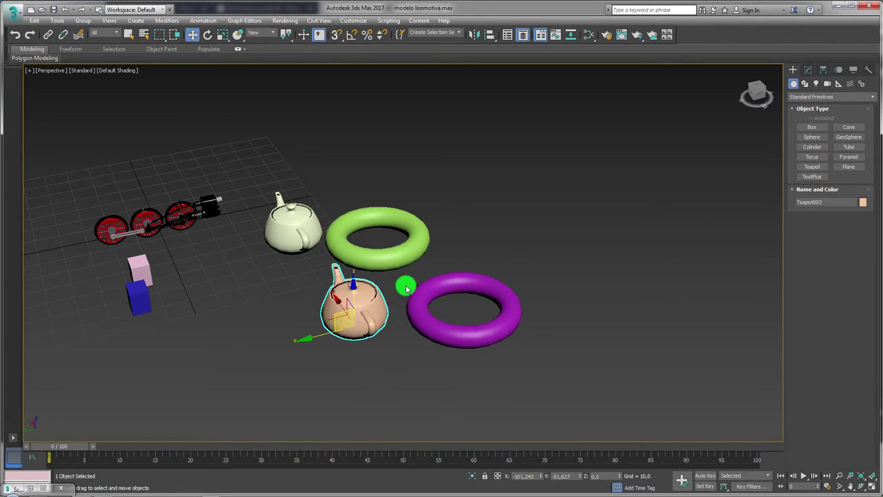
{"action": "left_click", "coordinate": [207, 21]}
{"action": "mouse_move", "coordinate": [215, 70]}
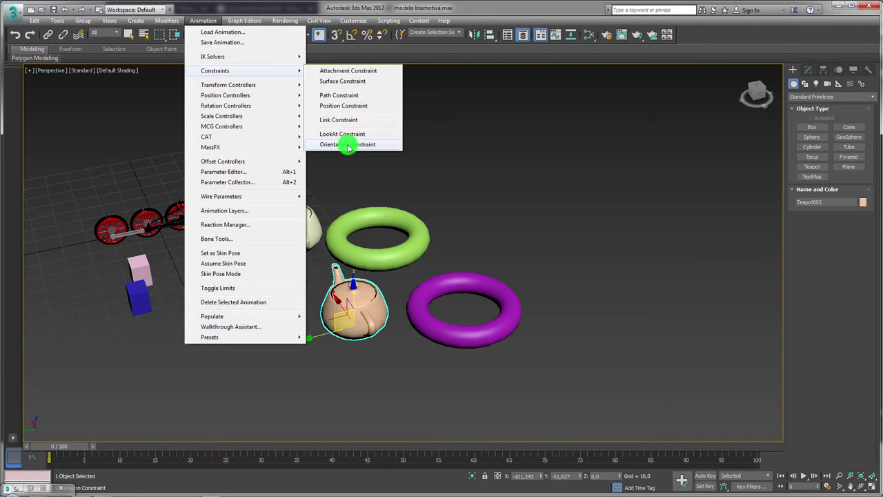
Step: Apply an Orientation Constraint to the orange teapot, targeting the magenta Torus002
{"action": "left_click", "coordinate": [349, 147]}
{"action": "left_click", "coordinate": [491, 282]}
{"action": "left_click", "coordinate": [513, 296]}
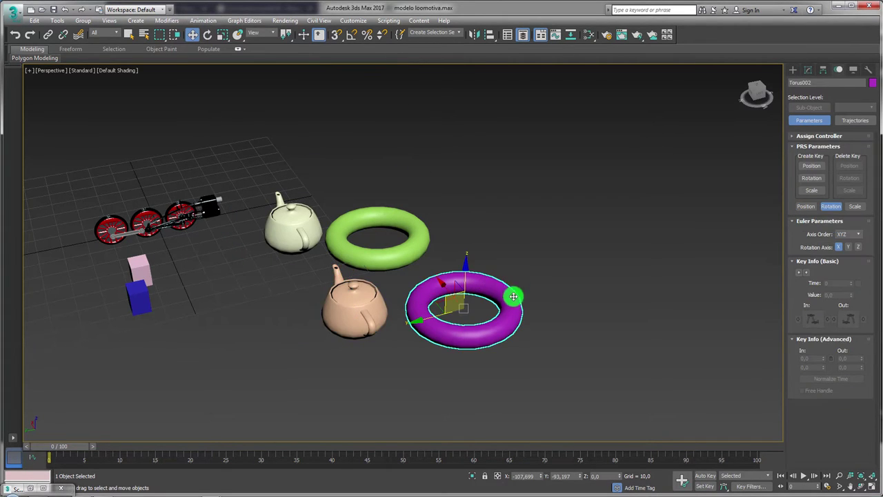
{"action": "mouse_move", "coordinate": [500, 296]}
{"action": "middle_mouse_down", "text": "alt"}
{"action": "mouse_move", "coordinate": [522, 306]}
{"action": "mouse_move", "coordinate": [435, 307]}
{"action": "middle_mouse_up", "text": "alt"}
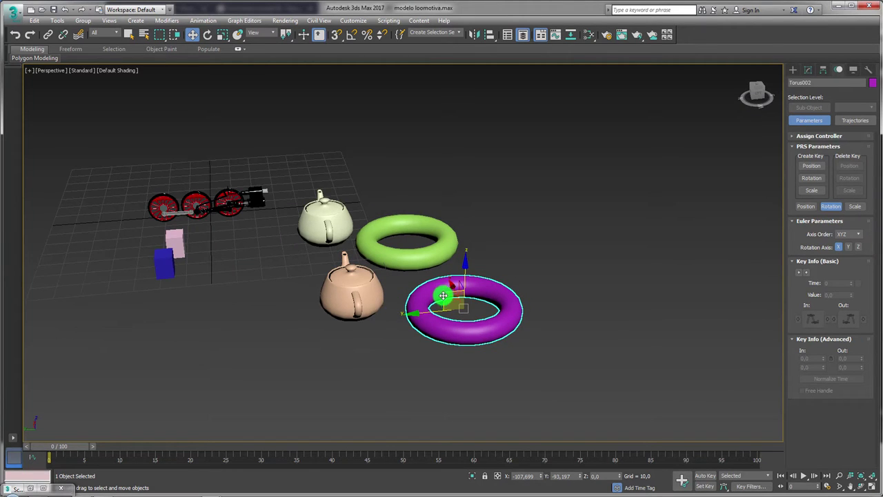
Step: Move, scale and rotate the magenta torus to test the teapot, cancelling the final rotation
{"action": "key", "text": "e"}
{"action": "key", "text": "w"}
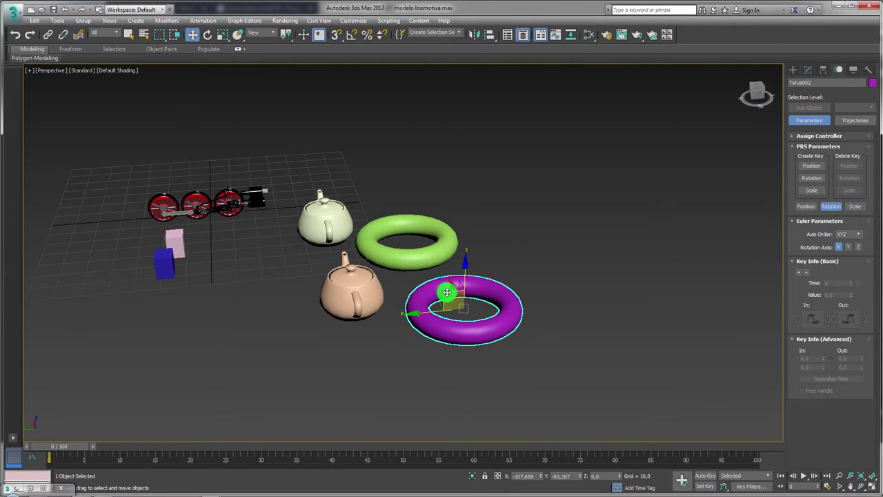
{"action": "mouse_move", "coordinate": [447, 293]}
{"action": "left_mouse_down"}
{"action": "mouse_move", "coordinate": [523, 232]}
{"action": "mouse_move", "coordinate": [489, 270]}
{"action": "mouse_move", "coordinate": [382, 336]}
{"action": "mouse_move", "coordinate": [438, 252]}
{"action": "mouse_move", "coordinate": [458, 305]}
{"action": "mouse_move", "coordinate": [465, 230]}
{"action": "left_mouse_up"}
{"action": "key", "text": "r"}
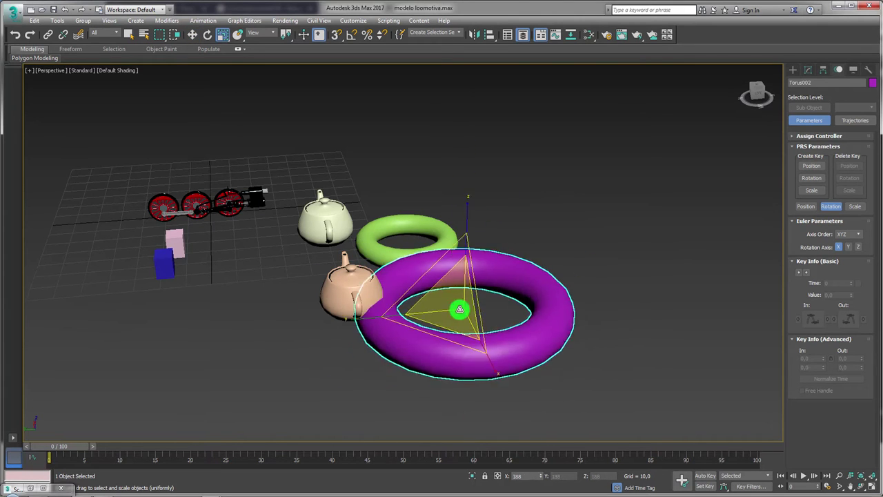
{"action": "mouse_move", "coordinate": [459, 310]}
{"action": "left_mouse_down"}
{"action": "mouse_move", "coordinate": [451, 267]}
{"action": "mouse_move", "coordinate": [554, 256]}
{"action": "mouse_move", "coordinate": [680, 261]}
{"action": "mouse_move", "coordinate": [402, 296]}
{"action": "mouse_move", "coordinate": [448, 268]}
{"action": "mouse_move", "coordinate": [531, 249]}
{"action": "mouse_move", "coordinate": [300, 256]}
{"action": "mouse_move", "coordinate": [616, 223]}
{"action": "mouse_move", "coordinate": [237, 288]}
{"action": "mouse_move", "coordinate": [561, 236]}
{"action": "left_mouse_up"}
{"action": "key", "text": "e"}
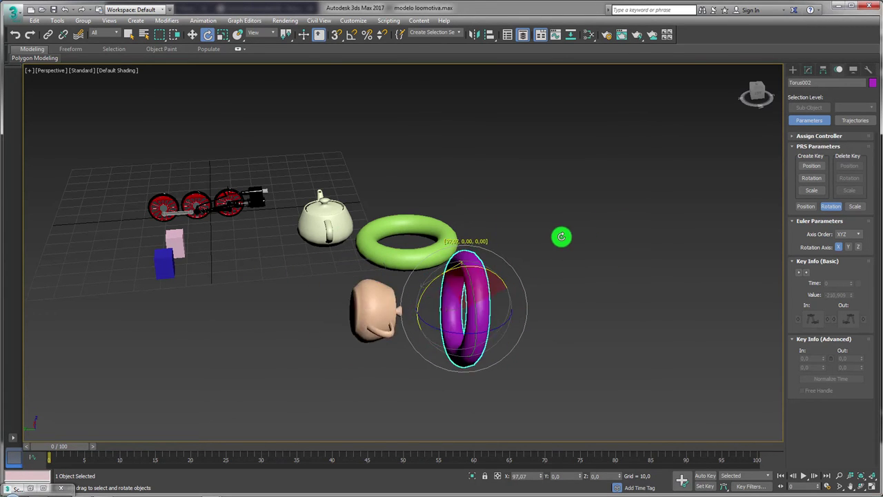
{"action": "right_click", "coordinate": [561, 237]}
Step: Select the orange teapot to inspect its constraint, then bring up the Create panel
{"action": "mouse_move", "coordinate": [552, 248]}
{"action": "middle_mouse_down", "text": "alt"}
{"action": "mouse_move", "coordinate": [434, 315]}
{"action": "mouse_move", "coordinate": [388, 305]}
{"action": "middle_mouse_up", "text": "alt"}
{"action": "left_click_drag", "start_coordinate": [355, 380], "coordinate": [302, 331]}
{"action": "middle_click_drag", "start_coordinate": [413, 339], "coordinate": [392, 305]}
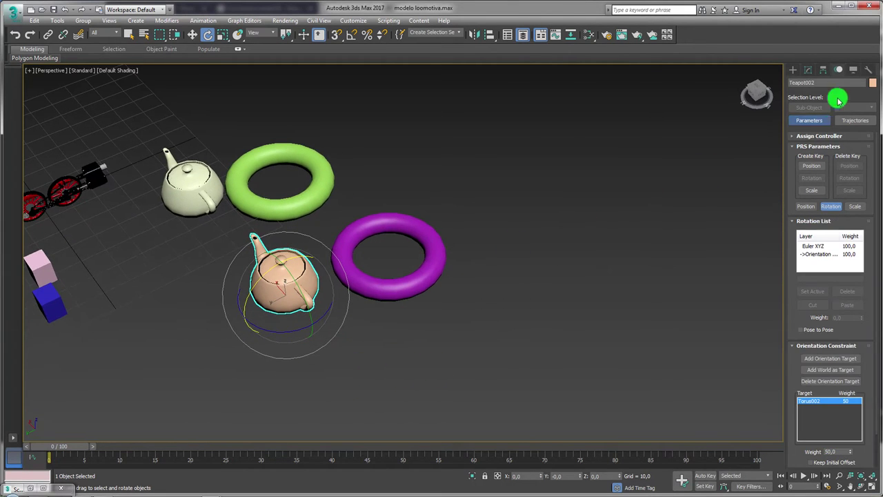
{"action": "left_click", "coordinate": [793, 70]}
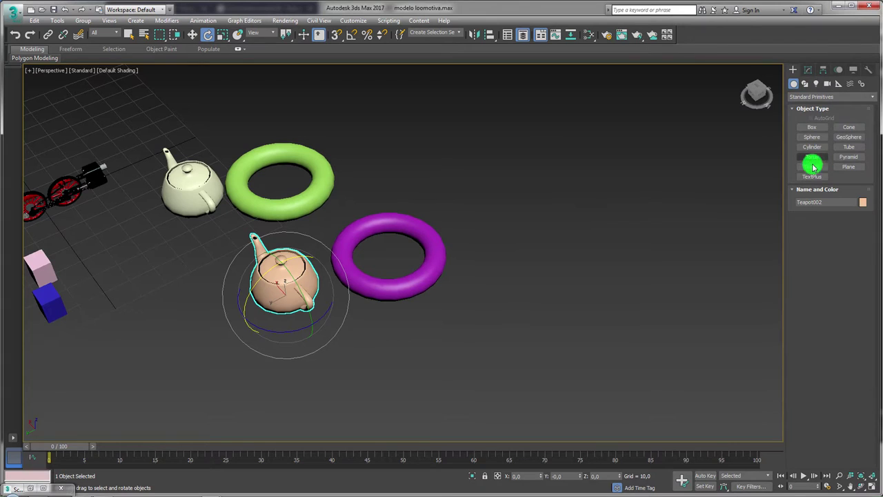
Step: Draw a pink teapot and a thicker cyan torus below the other pairs
{"action": "left_click", "coordinate": [813, 167]}
{"action": "left_click_drag", "start_coordinate": [369, 372], "coordinate": [409, 393]}
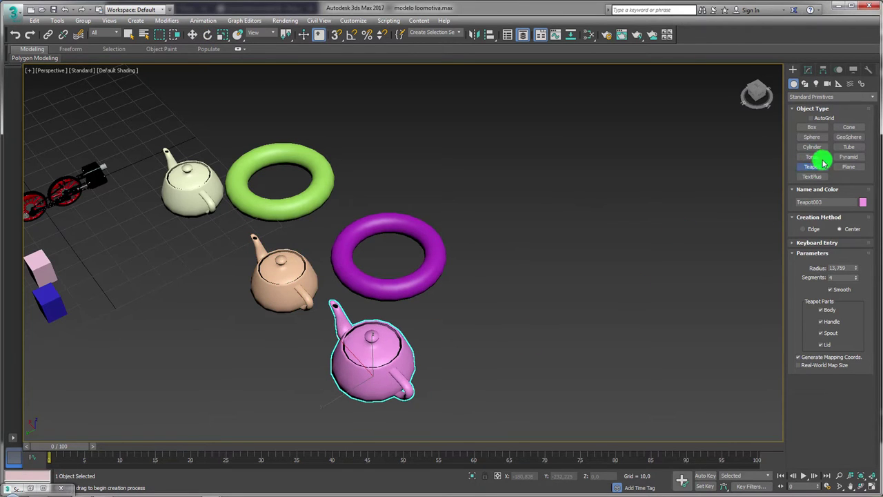
{"action": "left_click_drag", "start_coordinate": [475, 322], "coordinate": [511, 359]}
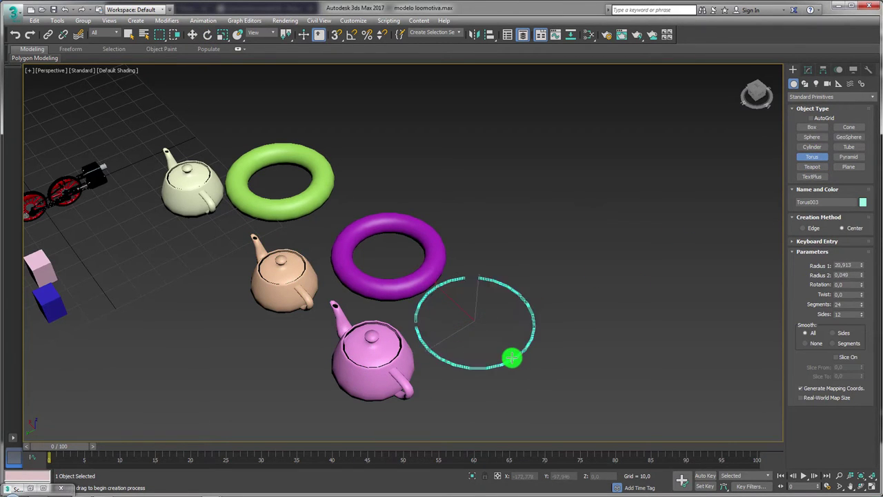
{"action": "middle_click_drag", "start_coordinate": [488, 331], "coordinate": [412, 330], "text": "alt"}
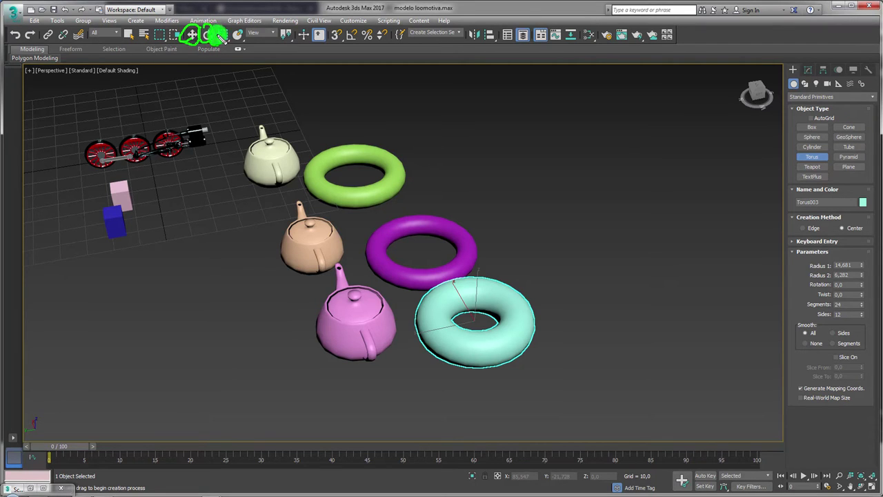
{"action": "left_click_drag", "start_coordinate": [368, 406], "coordinate": [333, 349]}
{"action": "right_click", "coordinate": [358, 362]}
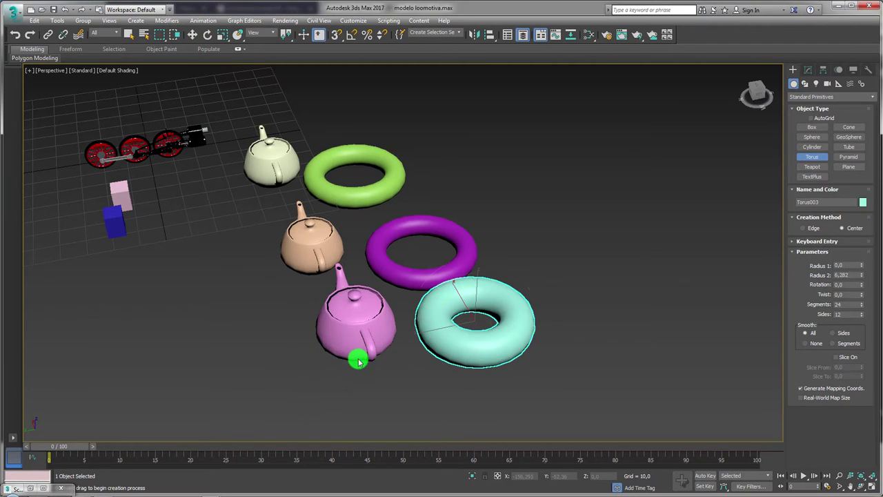
Step: Select the pink teapot and bring up the Animation > Constraints list
{"action": "key", "text": "e"}
{"action": "left_click", "coordinate": [353, 346]}
{"action": "middle_click_drag", "start_coordinate": [338, 331], "coordinate": [305, 281]}
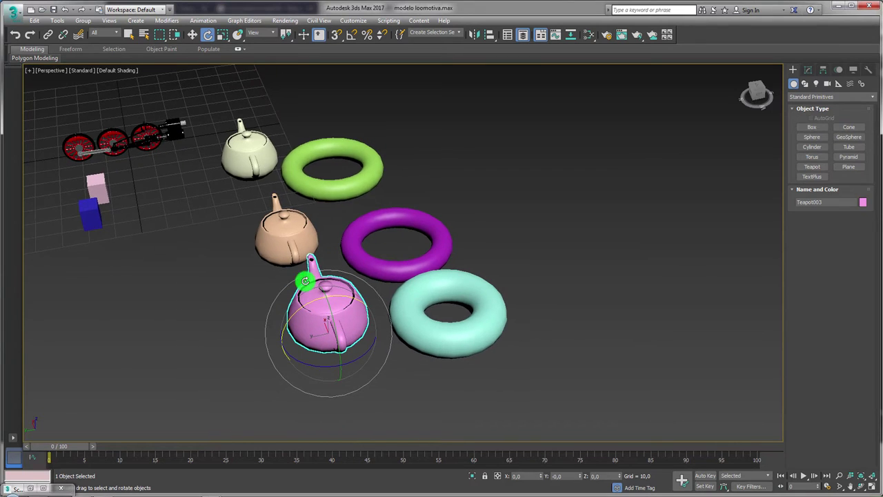
{"action": "left_click", "coordinate": [208, 20]}
{"action": "mouse_move", "coordinate": [241, 71]}
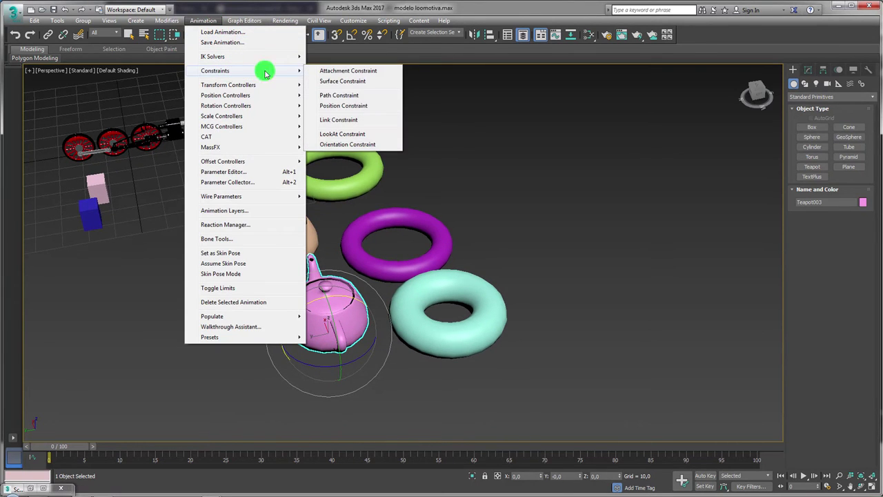
Step: Link-constrain the pink teapot to the cyan Torus003 as its parent
{"action": "left_click", "coordinate": [343, 122]}
{"action": "left_click", "coordinate": [473, 288]}
{"action": "left_click", "coordinate": [489, 303]}
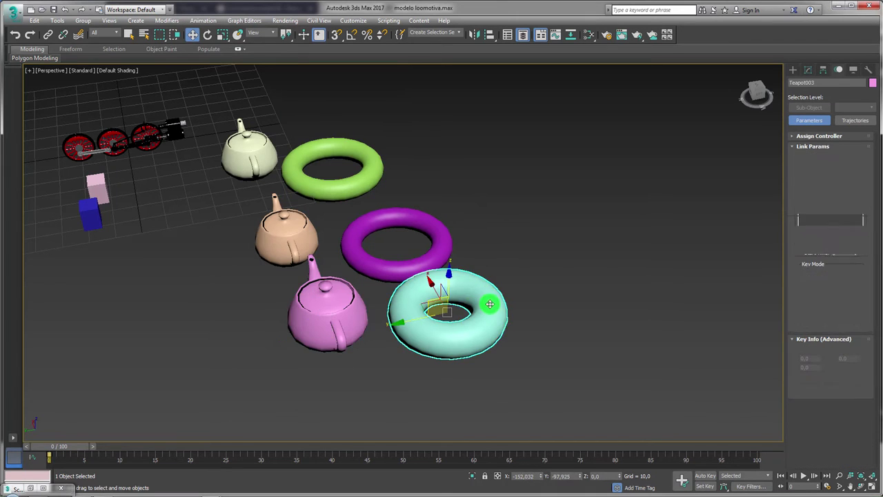
{"action": "middle_click_drag", "start_coordinate": [489, 303], "coordinate": [473, 306], "text": "alt"}
Step: Raise, scale and rotate the cyan torus to confirm the pink teapot follows it
{"action": "mouse_move", "coordinate": [449, 304]}
{"action": "left_mouse_down"}
{"action": "mouse_move", "coordinate": [430, 255]}
{"action": "mouse_move", "coordinate": [375, 289]}
{"action": "mouse_move", "coordinate": [391, 235]}
{"action": "mouse_move", "coordinate": [371, 325]}
{"action": "mouse_move", "coordinate": [442, 308]}
{"action": "mouse_move", "coordinate": [468, 284]}
{"action": "mouse_move", "coordinate": [410, 410]}
{"action": "mouse_move", "coordinate": [517, 301]}
{"action": "mouse_move", "coordinate": [462, 408]}
{"action": "mouse_move", "coordinate": [513, 302]}
{"action": "mouse_move", "coordinate": [451, 375]}
{"action": "mouse_move", "coordinate": [396, 351]}
{"action": "mouse_move", "coordinate": [429, 256]}
{"action": "left_mouse_up"}
{"action": "key", "text": "e"}
{"action": "key", "text": "r"}
{"action": "key", "text": "e"}
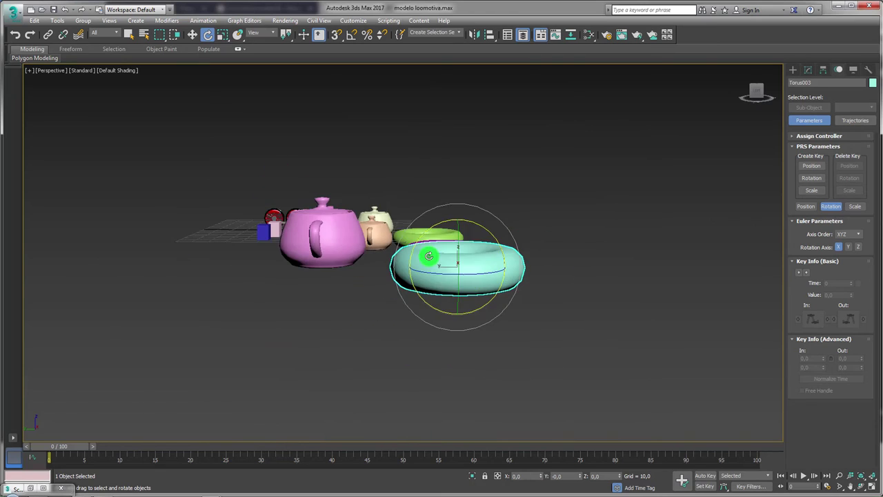
{"action": "mouse_move", "coordinate": [429, 256]}
{"action": "middle_mouse_down", "text": "alt"}
{"action": "mouse_move", "coordinate": [450, 310]}
{"action": "mouse_move", "coordinate": [329, 280]}
{"action": "middle_mouse_up", "text": "alt"}
{"action": "mouse_move", "coordinate": [577, 260]}
{"action": "middle_mouse_down"}
{"action": "mouse_move", "coordinate": [529, 241]}
{"action": "mouse_move", "coordinate": [563, 190]}
{"action": "middle_mouse_up"}
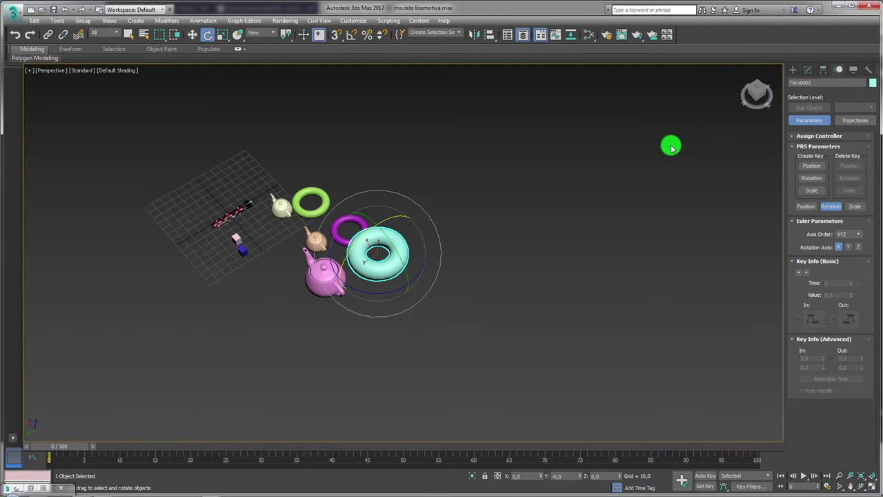
{"action": "left_click", "coordinate": [793, 70]}
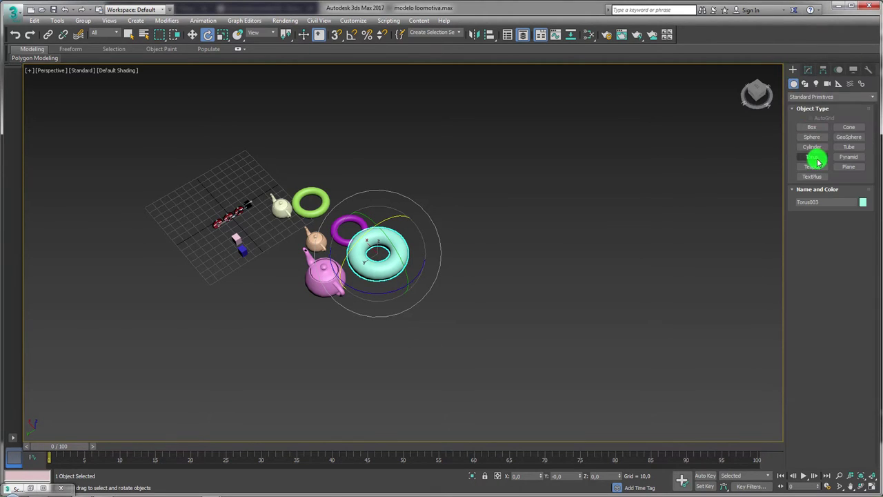
Step: Draw a thin orange Torus004 and a tall purple Cylinder001 in front of the pairs
{"action": "left_click", "coordinate": [815, 158]}
{"action": "left_click_drag", "start_coordinate": [435, 306], "coordinate": [454, 317]}
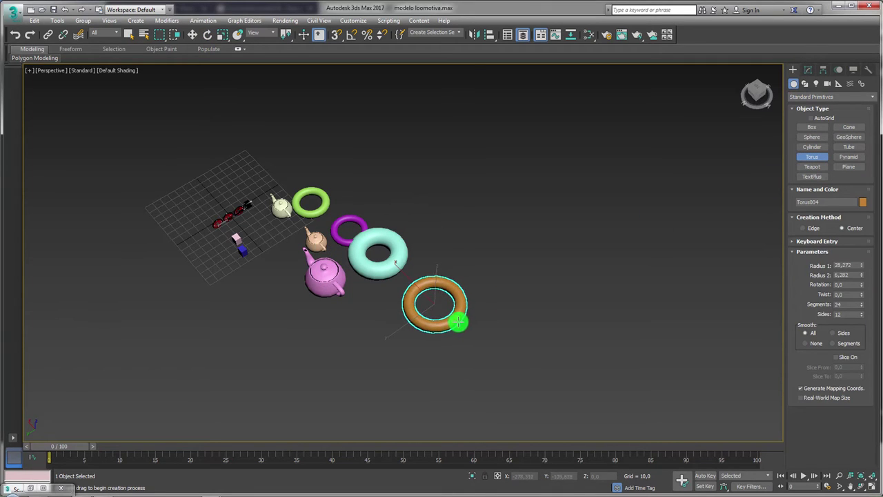
{"action": "left_click", "coordinate": [817, 147]}
{"action": "left_click_drag", "start_coordinate": [386, 343], "coordinate": [396, 345]}
{"action": "mouse_move", "coordinate": [409, 336]}
{"action": "middle_mouse_down", "text": "alt"}
{"action": "mouse_move", "coordinate": [359, 329]}
{"action": "mouse_move", "coordinate": [347, 299]}
{"action": "mouse_move", "coordinate": [370, 291]}
{"action": "middle_mouse_up", "text": "alt"}
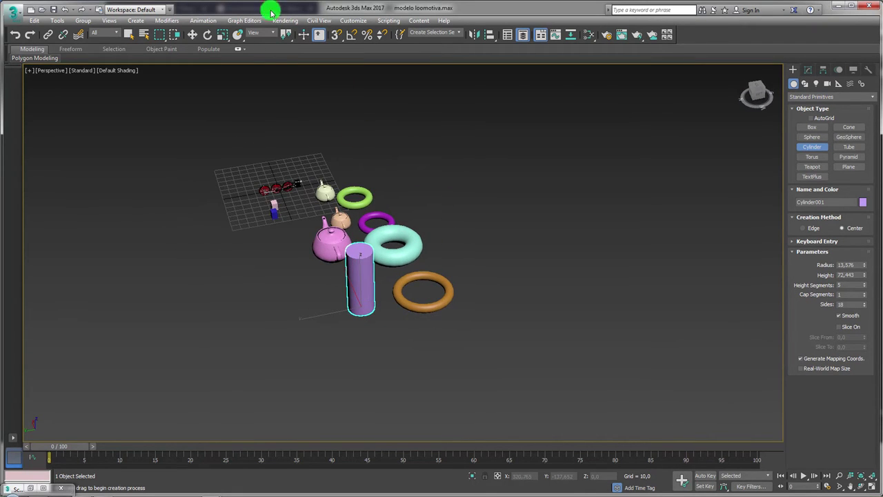
{"action": "left_click", "coordinate": [206, 20]}
{"action": "mouse_move", "coordinate": [215, 71]}
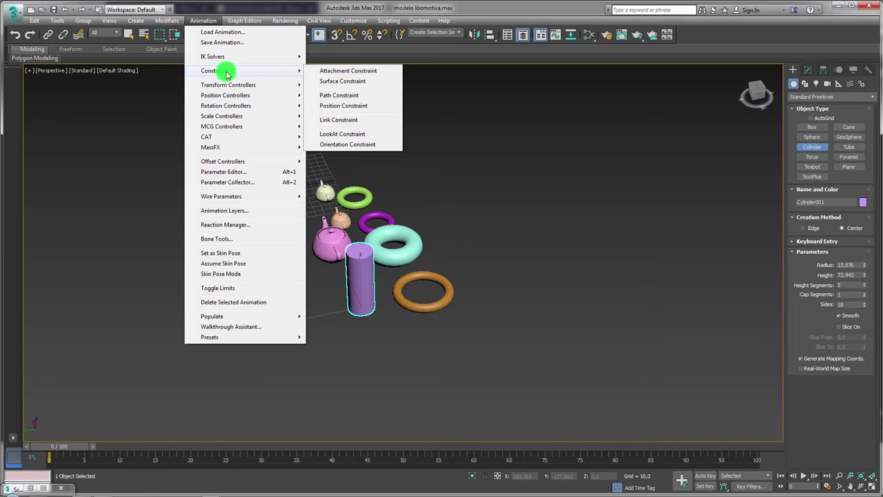
Step: Apply a LookAt Constraint to the purple cylinder targeting the orange Torus004
{"action": "left_click", "coordinate": [338, 135]}
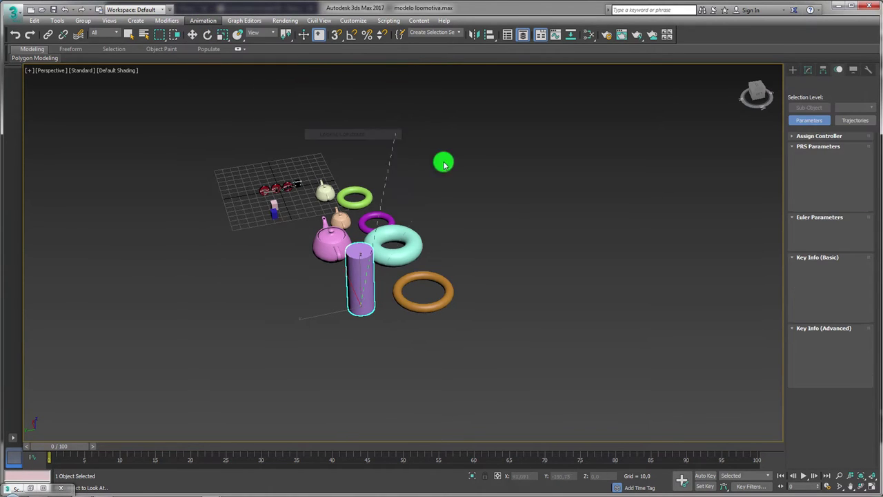
{"action": "left_click", "coordinate": [440, 279]}
{"action": "scroll", "coordinate": [395, 306], "scroll_direction": "up", "scroll_amount": 1}
{"action": "scroll", "coordinate": [410, 300], "scroll_direction": "up", "scroll_amount": 1}
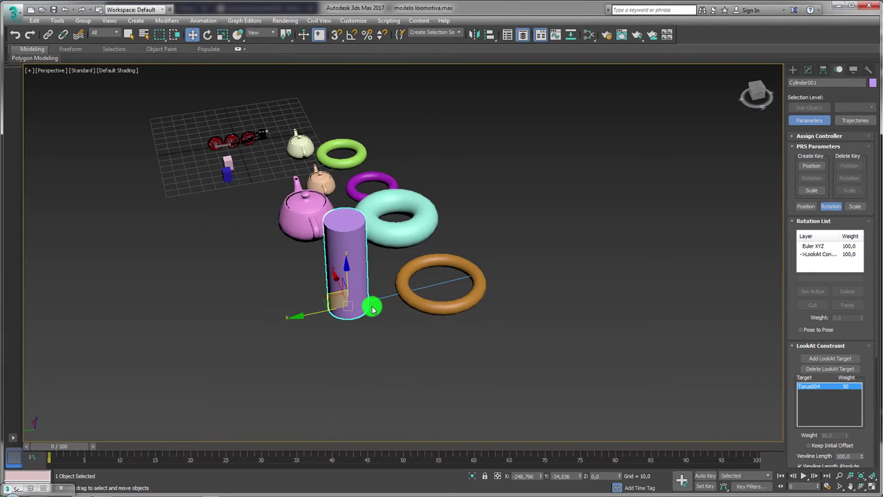
Step: Move the orange torus around to test the cylinder's aim, then reselect the cylinder
{"action": "left_click", "coordinate": [475, 279]}
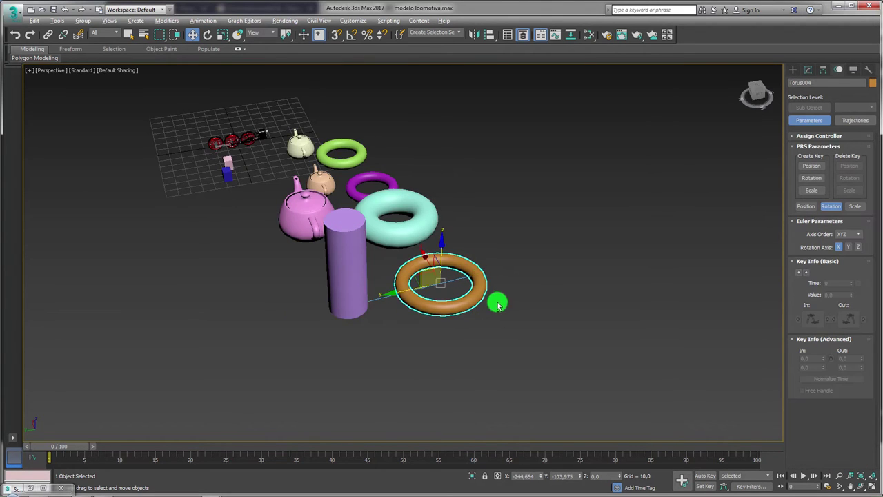
{"action": "middle_click_drag", "start_coordinate": [496, 299], "coordinate": [430, 266], "text": "alt"}
{"action": "mouse_move", "coordinate": [427, 258]}
{"action": "left_mouse_down"}
{"action": "mouse_move", "coordinate": [263, 159]}
{"action": "mouse_move", "coordinate": [357, 316]}
{"action": "mouse_move", "coordinate": [418, 152]}
{"action": "mouse_move", "coordinate": [284, 180]}
{"action": "mouse_move", "coordinate": [428, 275]}
{"action": "left_mouse_up"}
{"action": "middle_click_drag", "start_coordinate": [377, 282], "coordinate": [345, 317], "text": "alt"}
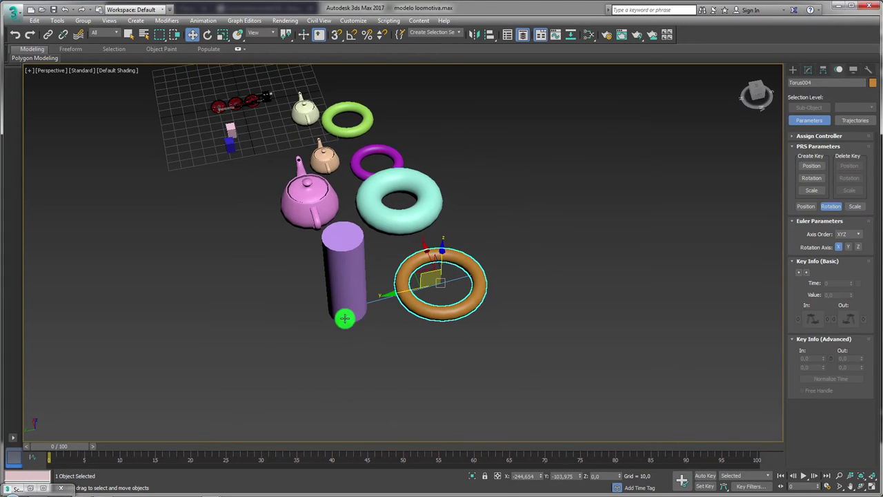
{"action": "middle_click_drag", "start_coordinate": [487, 320], "coordinate": [449, 317]}
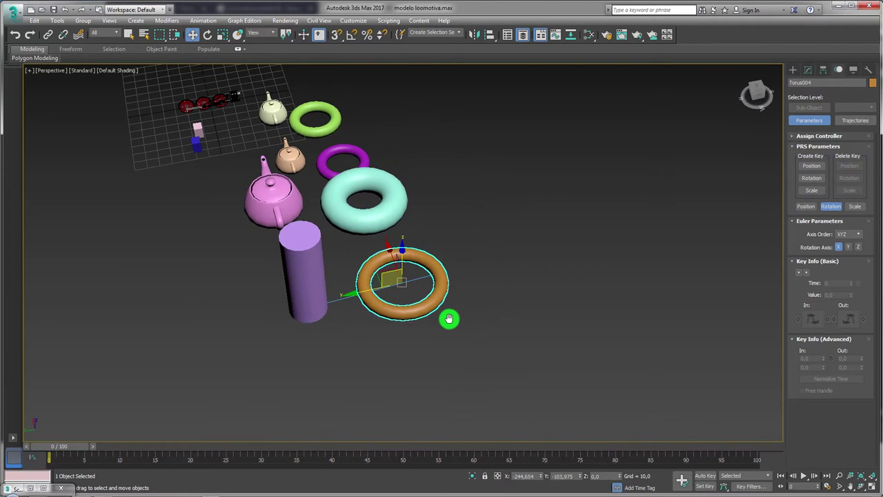
{"action": "left_click", "coordinate": [311, 294]}
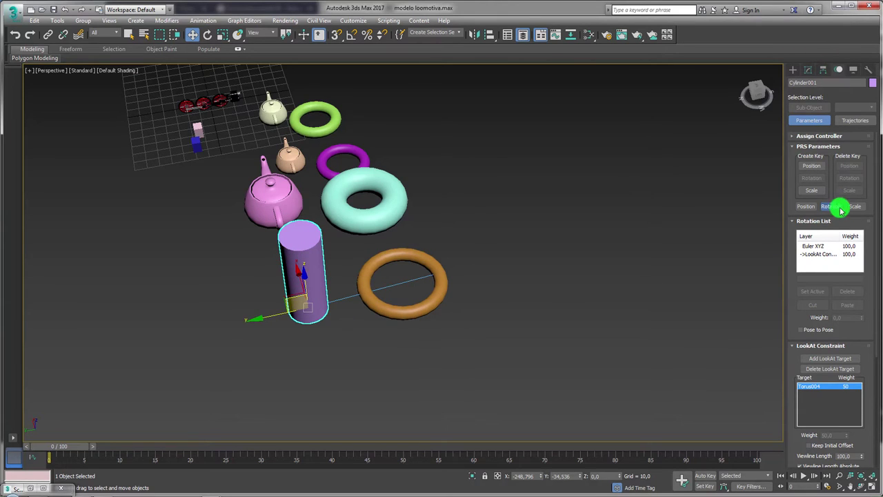
Step: In the Motion panel, switch Cylinder001's LookAt axis so its length points at Torus004
{"action": "left_click", "coordinate": [808, 205]}
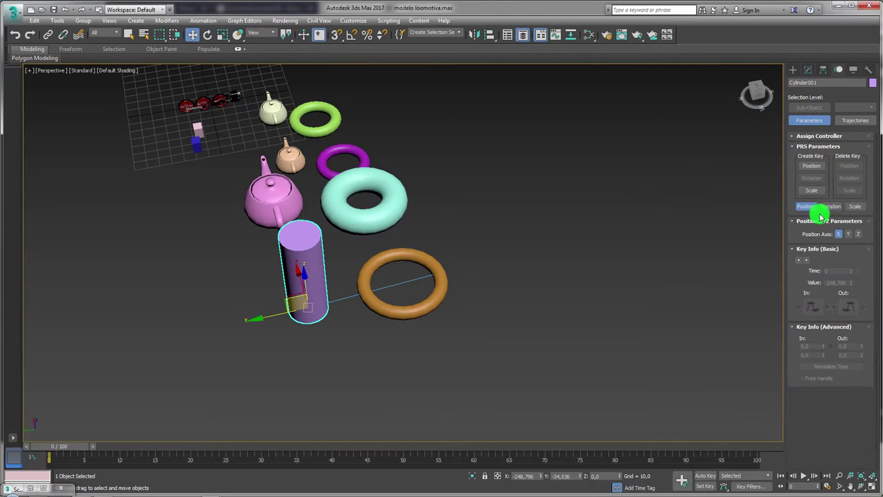
{"action": "left_click", "coordinate": [828, 211]}
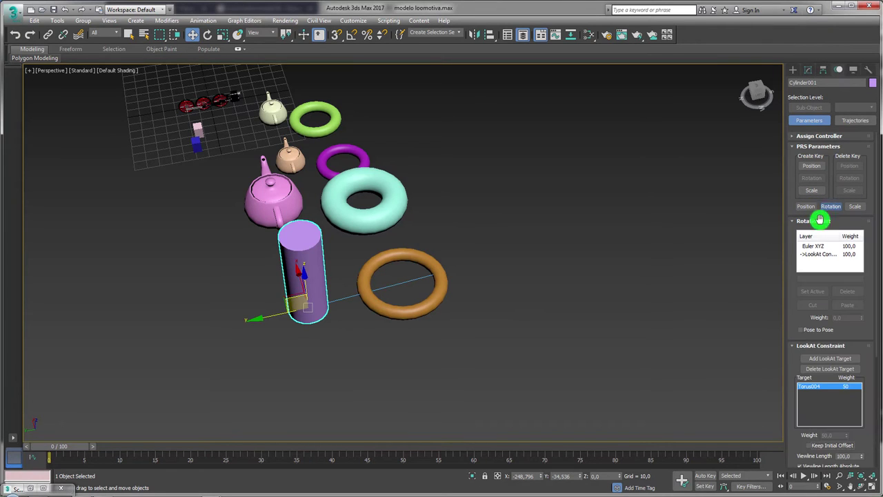
{"action": "middle_click_drag", "start_coordinate": [558, 241], "coordinate": [729, 345], "text": "alt"}
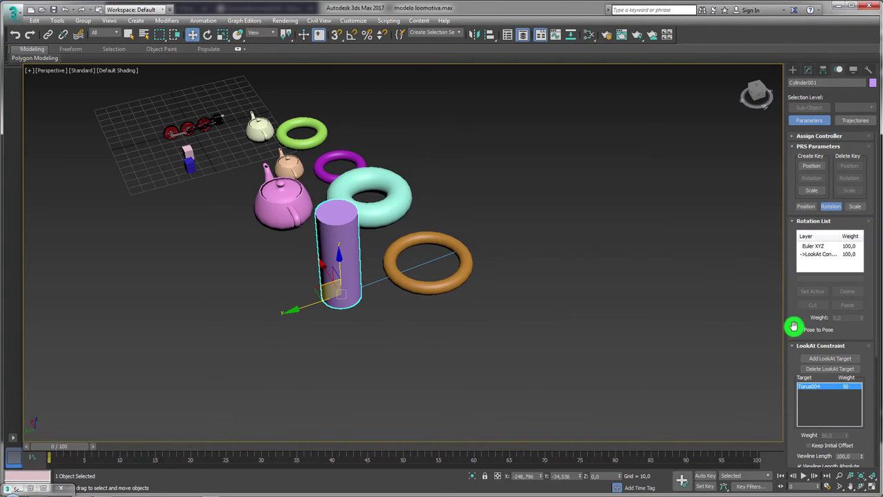
{"action": "left_click_drag", "start_coordinate": [793, 326], "coordinate": [792, 197]}
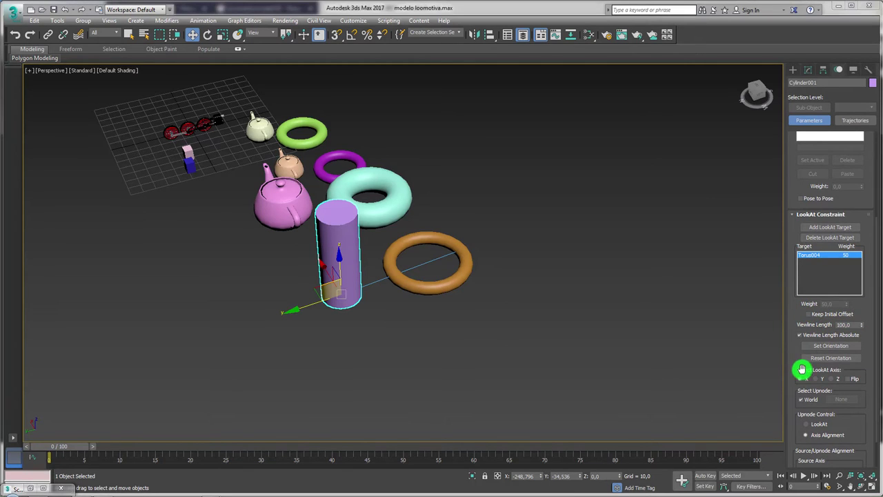
{"action": "scroll", "coordinate": [808, 338], "scroll_direction": "down", "scroll_amount": 2}
{"action": "left_click", "coordinate": [822, 346]}
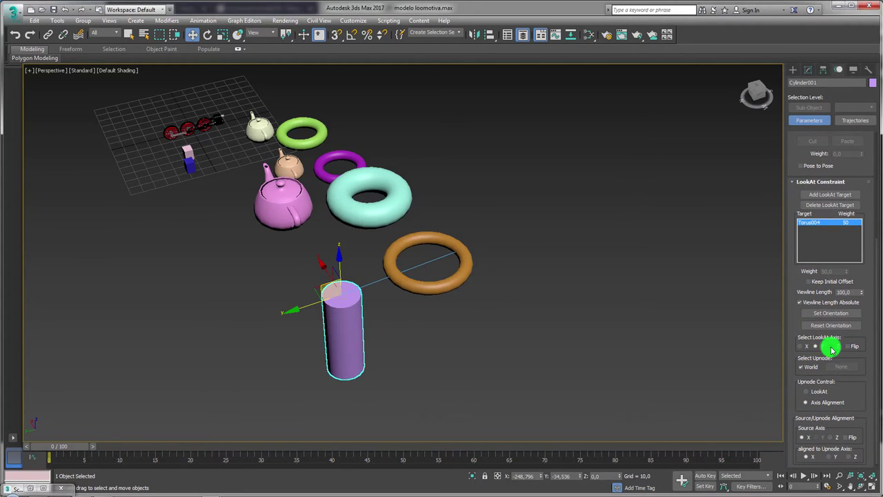
{"action": "left_click", "coordinate": [831, 347]}
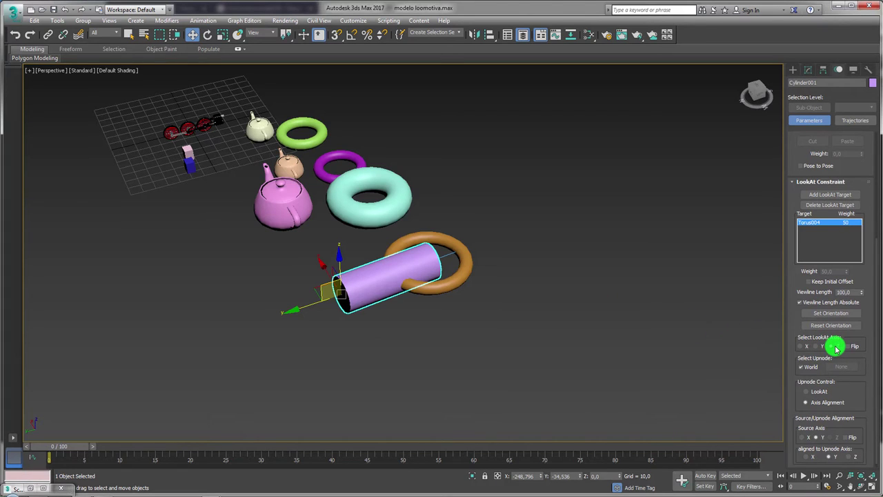
{"action": "left_click", "coordinate": [469, 258]}
Step: Move the orange torus back and forth to check the cylinder keeps pointing at it
{"action": "middle_click_drag", "start_coordinate": [497, 287], "coordinate": [418, 239], "text": "alt"}
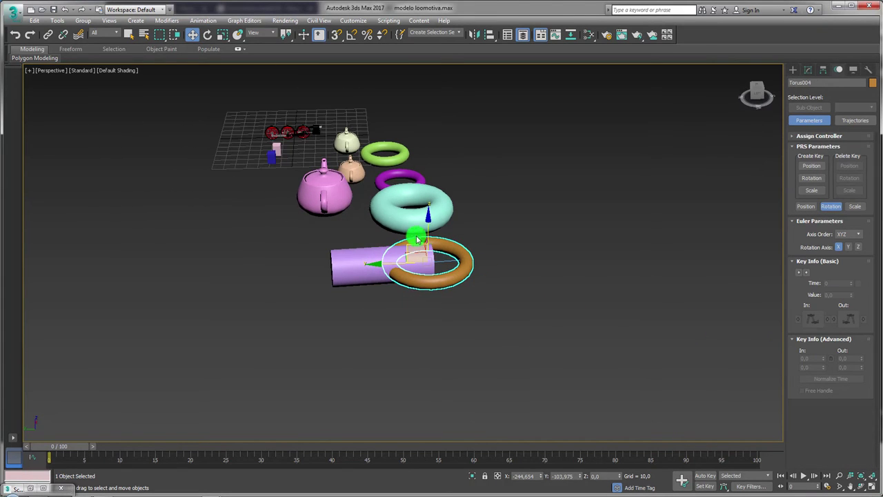
{"action": "mouse_move", "coordinate": [412, 244]}
{"action": "left_mouse_down"}
{"action": "mouse_move", "coordinate": [347, 128]}
{"action": "mouse_move", "coordinate": [329, 184]}
{"action": "mouse_move", "coordinate": [173, 152]}
{"action": "mouse_move", "coordinate": [229, 140]}
{"action": "mouse_move", "coordinate": [311, 182]}
{"action": "mouse_move", "coordinate": [432, 179]}
{"action": "mouse_move", "coordinate": [446, 245]}
{"action": "left_mouse_up"}
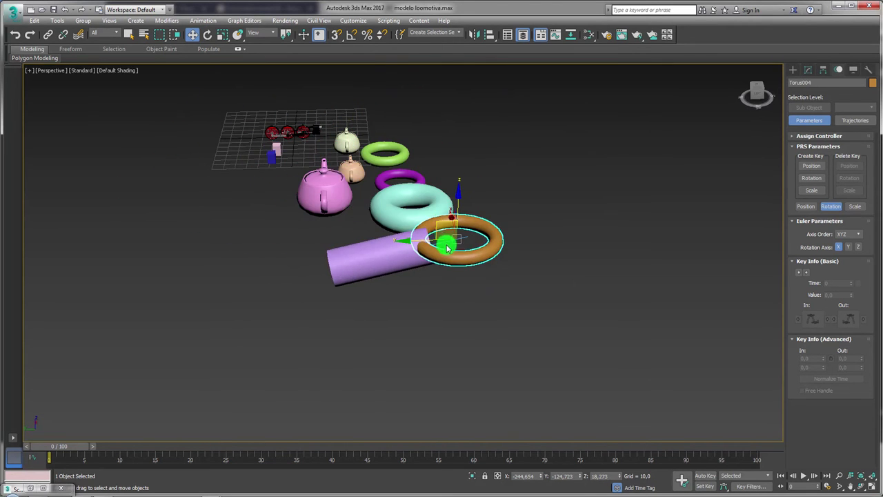
{"action": "middle_click_drag", "start_coordinate": [445, 245], "coordinate": [443, 239], "text": "alt"}
{"action": "mouse_move", "coordinate": [449, 243]}
{"action": "left_mouse_down"}
{"action": "mouse_move", "coordinate": [166, 232]}
{"action": "mouse_move", "coordinate": [410, 270]}
{"action": "mouse_move", "coordinate": [456, 223]}
{"action": "mouse_move", "coordinate": [455, 244]}
{"action": "left_mouse_up"}
Step: Orbit and zoom the view to bring the teapots and tori close, then show the Create panel
{"action": "mouse_move", "coordinate": [455, 244]}
{"action": "middle_mouse_down", "text": "alt"}
{"action": "mouse_move", "coordinate": [467, 165]}
{"action": "mouse_move", "coordinate": [334, 191]}
{"action": "mouse_move", "coordinate": [255, 219]}
{"action": "middle_mouse_up", "text": "alt"}
{"action": "scroll", "coordinate": [255, 219], "scroll_direction": "up", "scroll_amount": 3}
{"action": "scroll", "coordinate": [258, 231], "scroll_direction": "up", "scroll_amount": 4}
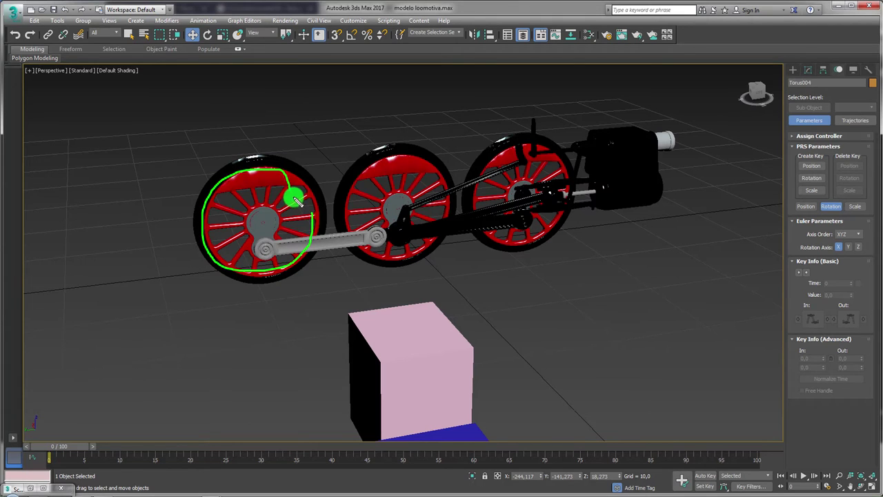
{"action": "scroll", "coordinate": [386, 234], "scroll_direction": "down", "scroll_amount": 2}
{"action": "scroll", "coordinate": [303, 213], "scroll_direction": "down", "scroll_amount": 5}
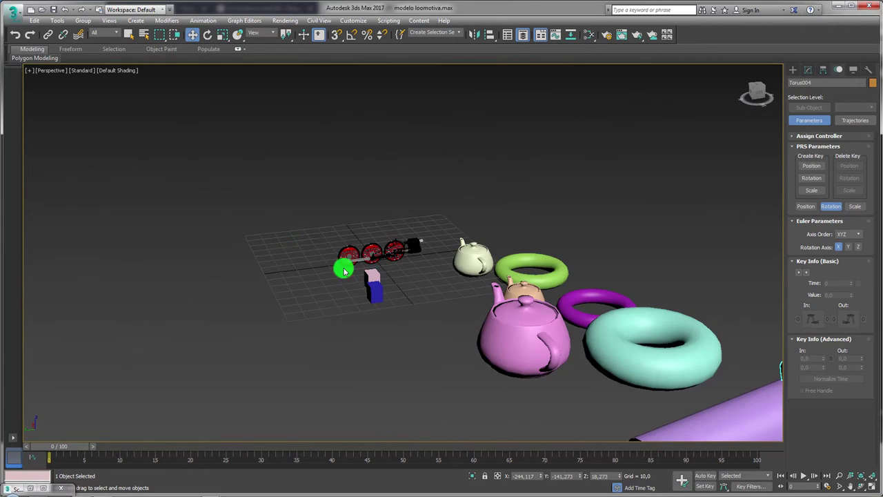
{"action": "mouse_move", "coordinate": [317, 262]}
{"action": "middle_mouse_down", "text": "alt"}
{"action": "mouse_move", "coordinate": [285, 232]}
{"action": "mouse_move", "coordinate": [487, 316]}
{"action": "mouse_move", "coordinate": [308, 237]}
{"action": "mouse_move", "coordinate": [216, 212]}
{"action": "mouse_move", "coordinate": [473, 239]}
{"action": "mouse_move", "coordinate": [464, 268]}
{"action": "middle_mouse_up", "text": "alt"}
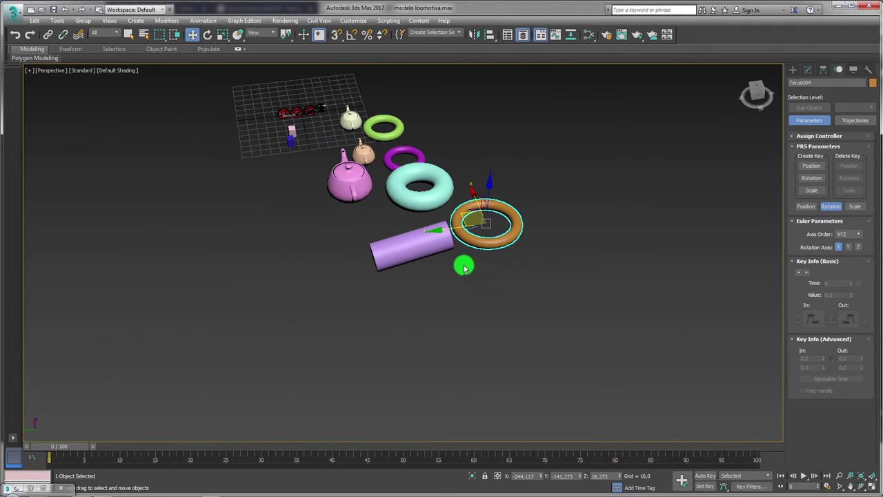
{"action": "left_click", "coordinate": [793, 70]}
Step: Draw a new green Teapot004 on the ground
{"action": "left_click", "coordinate": [814, 169]}
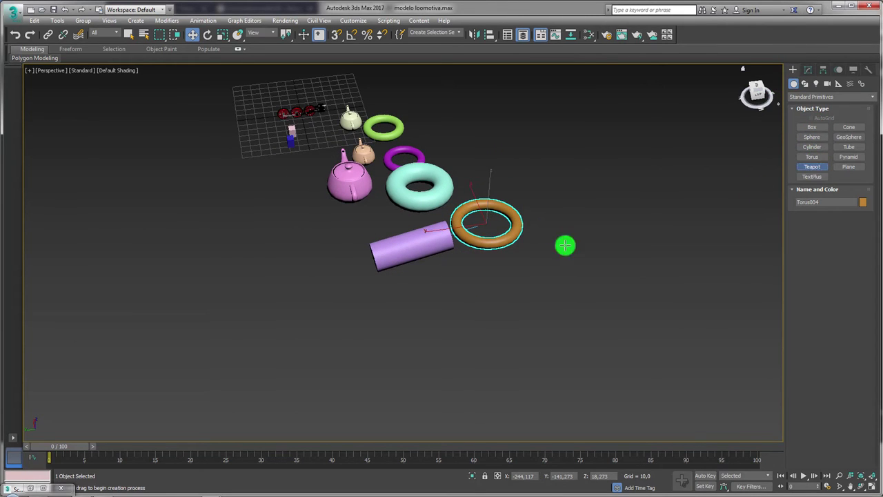
{"action": "left_click_drag", "start_coordinate": [394, 325], "coordinate": [412, 330]}
{"action": "key", "text": "w"}
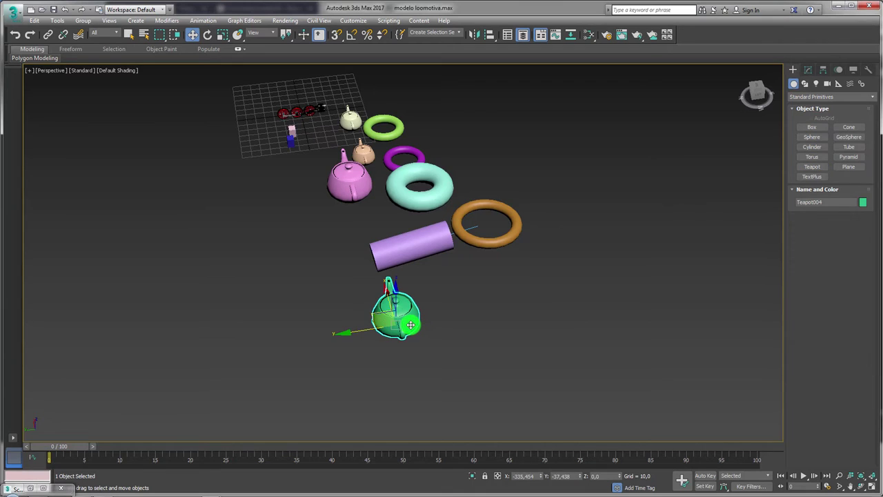
{"action": "mouse_move", "coordinate": [405, 315]}
{"action": "middle_mouse_down", "text": "alt"}
{"action": "mouse_move", "coordinate": [465, 335]}
{"action": "mouse_move", "coordinate": [438, 326]}
{"action": "middle_mouse_up", "text": "alt"}
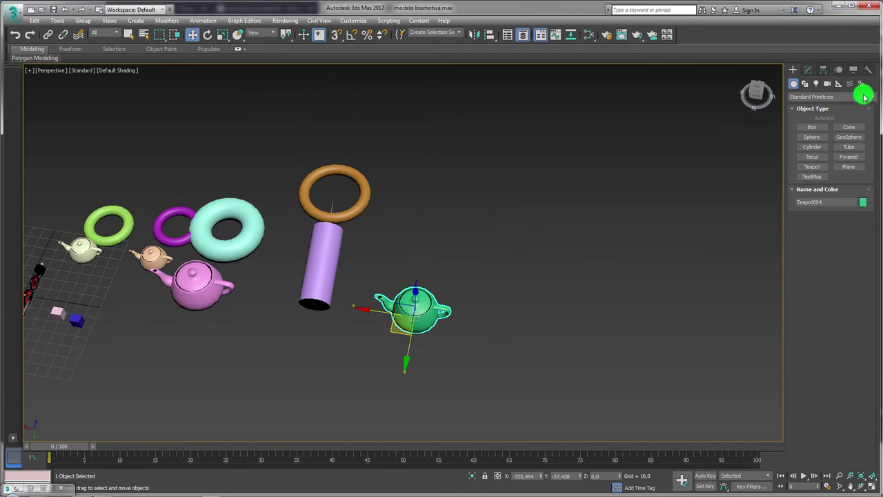
Step: Draw a blue Torus005 with its outer radius and tube thickness
{"action": "left_click", "coordinate": [816, 160]}
{"action": "left_click_drag", "start_coordinate": [490, 333], "coordinate": [513, 342]}
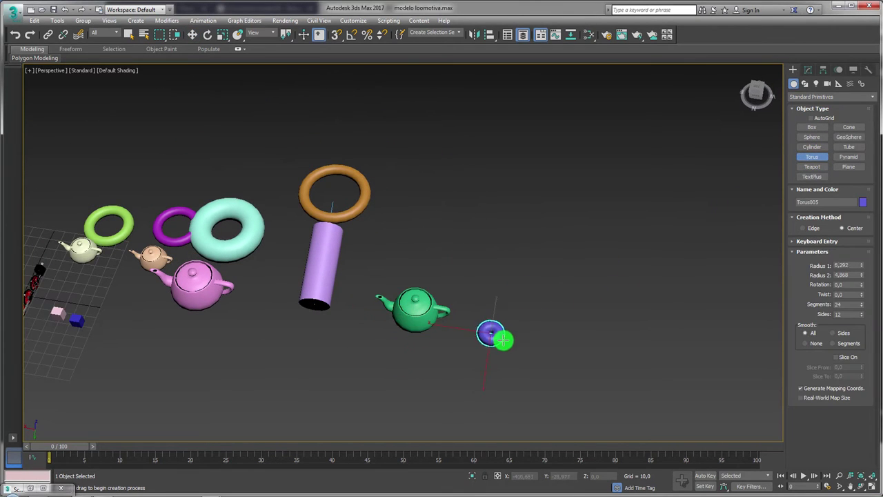
{"action": "left_click", "coordinate": [438, 323]}
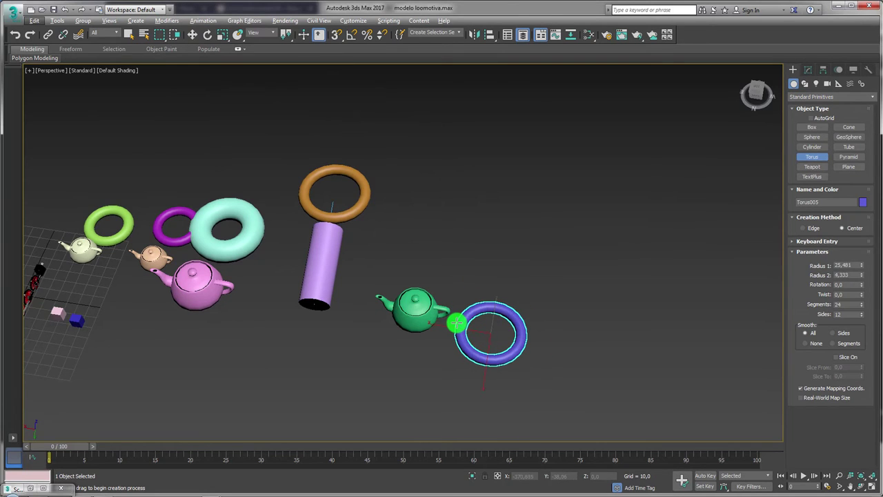
{"action": "left_click", "coordinate": [456, 319]}
{"action": "right_click", "coordinate": [456, 320]}
Step: Align the blue torus to the teapot pivot to pivot, then move them apart along X
{"action": "left_click", "coordinate": [416, 310]}
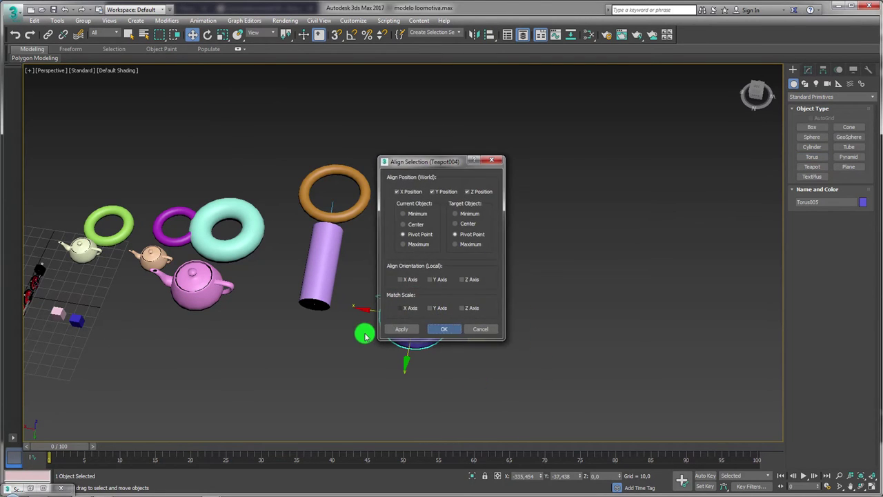
{"action": "left_click", "coordinate": [449, 329]}
{"action": "left_click_drag", "start_coordinate": [373, 309], "coordinate": [315, 300]}
{"action": "left_click", "coordinate": [409, 316]}
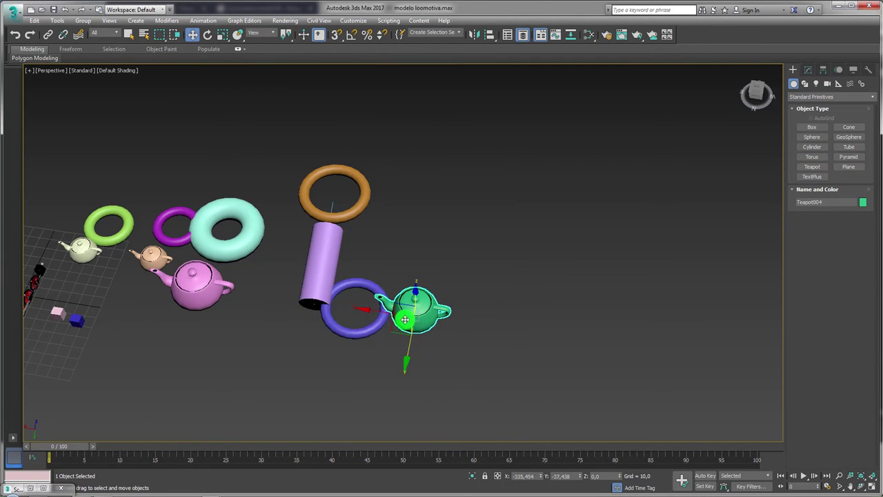
{"action": "left_click_drag", "start_coordinate": [380, 310], "coordinate": [384, 340]}
{"action": "left_click", "coordinate": [390, 320]}
{"action": "middle_click_drag", "start_coordinate": [393, 319], "coordinate": [384, 258], "text": "alt"}
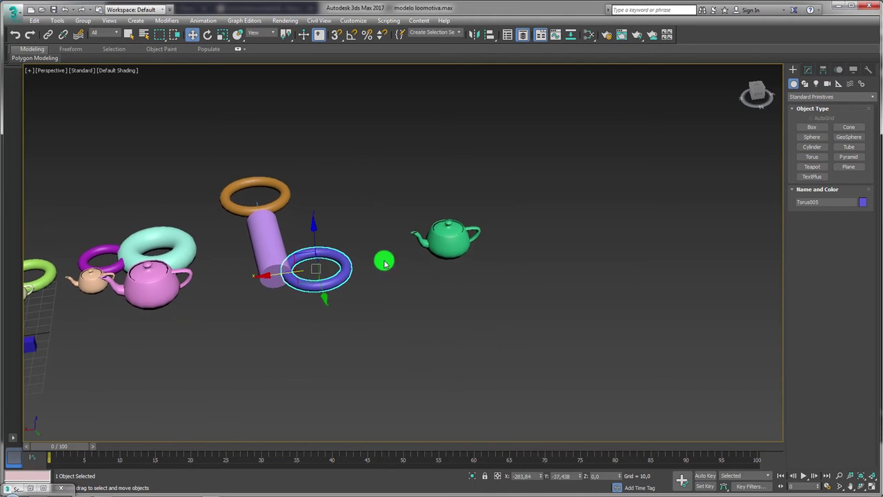
{"action": "left_click", "coordinate": [430, 228]}
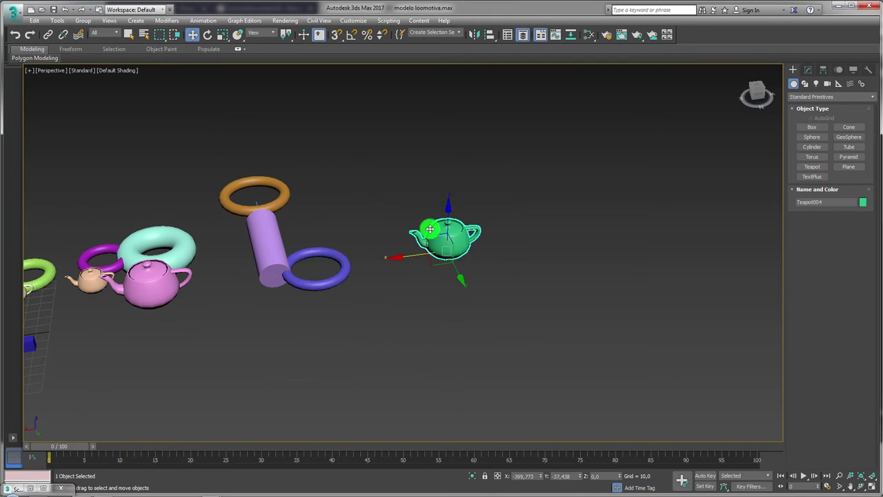
Step: Apply a LookAt Constraint to the green teapot targeting the blue Torus005
{"action": "left_click", "coordinate": [207, 22]}
{"action": "mouse_move", "coordinate": [215, 70]}
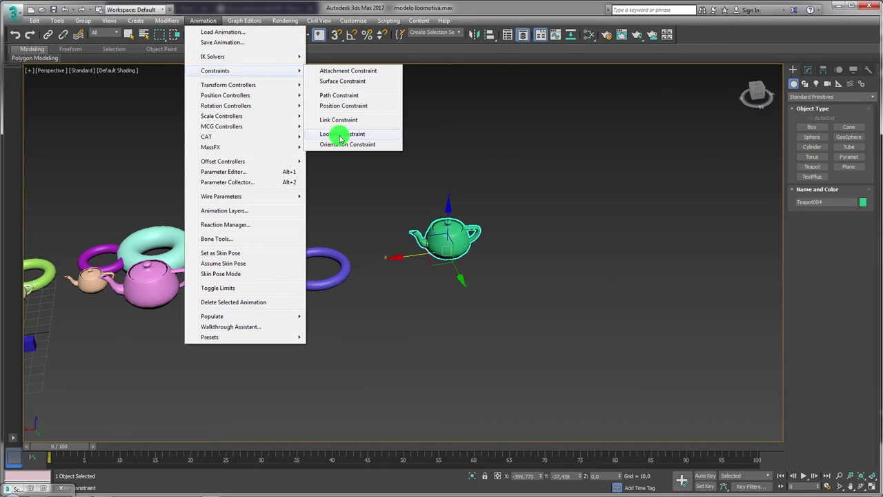
{"action": "left_click", "coordinate": [339, 138]}
{"action": "left_click", "coordinate": [336, 257]}
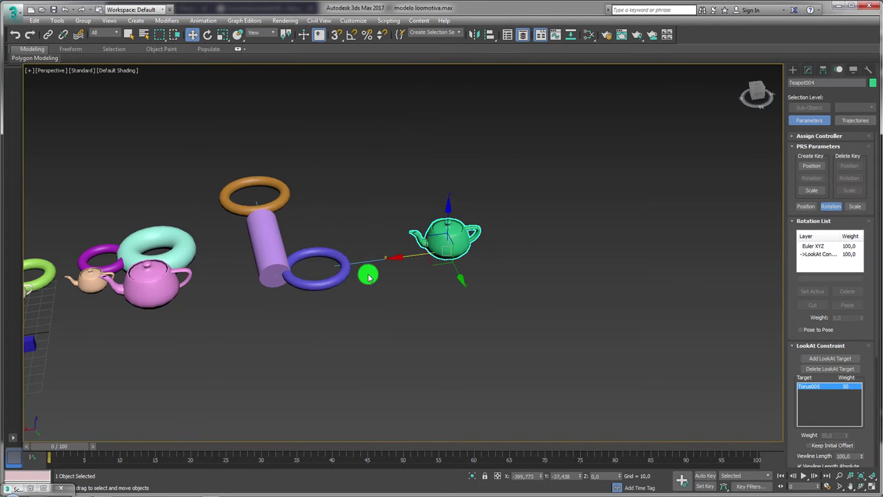
{"action": "mouse_move", "coordinate": [369, 277]}
{"action": "middle_mouse_down", "text": "alt"}
{"action": "mouse_move", "coordinate": [351, 264]}
{"action": "mouse_move", "coordinate": [373, 310]}
{"action": "middle_mouse_up", "text": "alt"}
Step: Move the blue torus around and above the teapot to confirm it turns to face it
{"action": "left_click", "coordinate": [353, 290]}
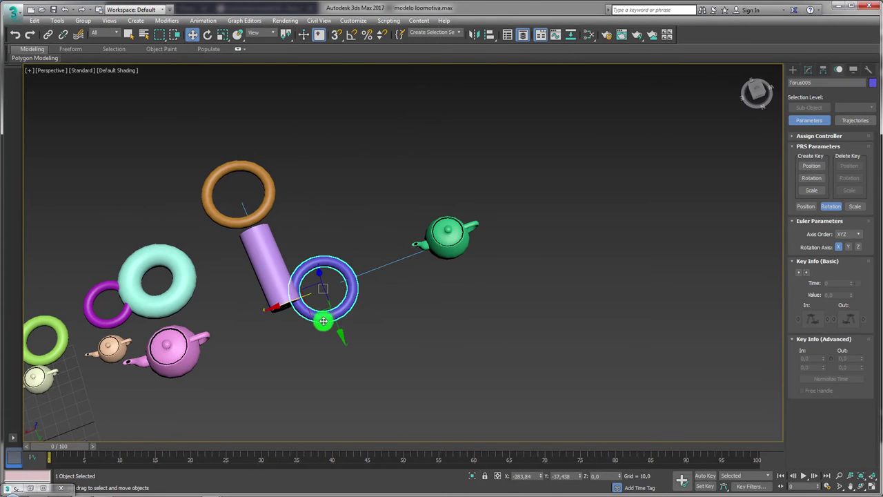
{"action": "mouse_move", "coordinate": [313, 317]}
{"action": "left_mouse_down"}
{"action": "mouse_move", "coordinate": [353, 352]}
{"action": "mouse_move", "coordinate": [462, 356]}
{"action": "mouse_move", "coordinate": [536, 276]}
{"action": "mouse_move", "coordinate": [486, 153]}
{"action": "mouse_move", "coordinate": [358, 187]}
{"action": "mouse_move", "coordinate": [363, 305]}
{"action": "mouse_move", "coordinate": [506, 321]}
{"action": "mouse_move", "coordinate": [530, 180]}
{"action": "mouse_move", "coordinate": [388, 165]}
{"action": "mouse_move", "coordinate": [345, 290]}
{"action": "mouse_move", "coordinate": [469, 355]}
{"action": "mouse_move", "coordinate": [507, 197]}
{"action": "mouse_move", "coordinate": [361, 285]}
{"action": "mouse_move", "coordinate": [376, 298]}
{"action": "left_mouse_up"}
{"action": "middle_click_drag", "start_coordinate": [376, 298], "coordinate": [358, 245], "text": "alt"}
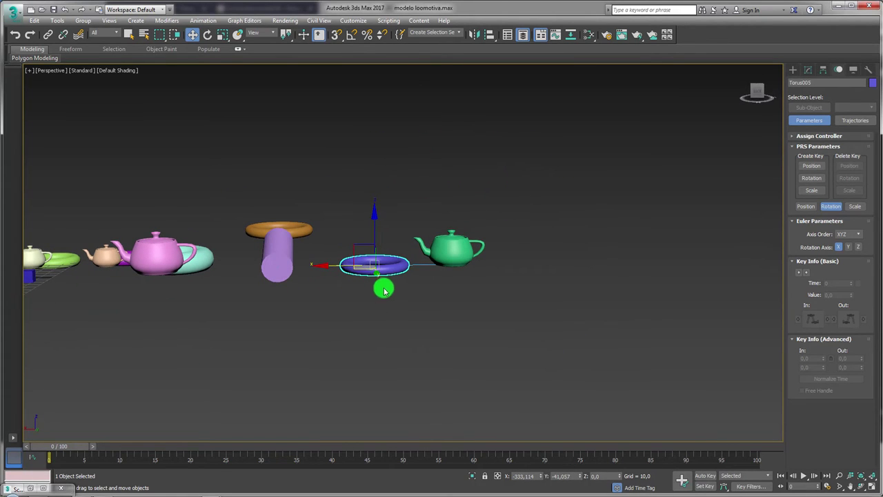
{"action": "mouse_move", "coordinate": [380, 272]}
{"action": "middle_mouse_down", "text": "alt"}
{"action": "mouse_move", "coordinate": [374, 288]}
{"action": "mouse_move", "coordinate": [383, 269]}
{"action": "middle_mouse_up", "text": "alt"}
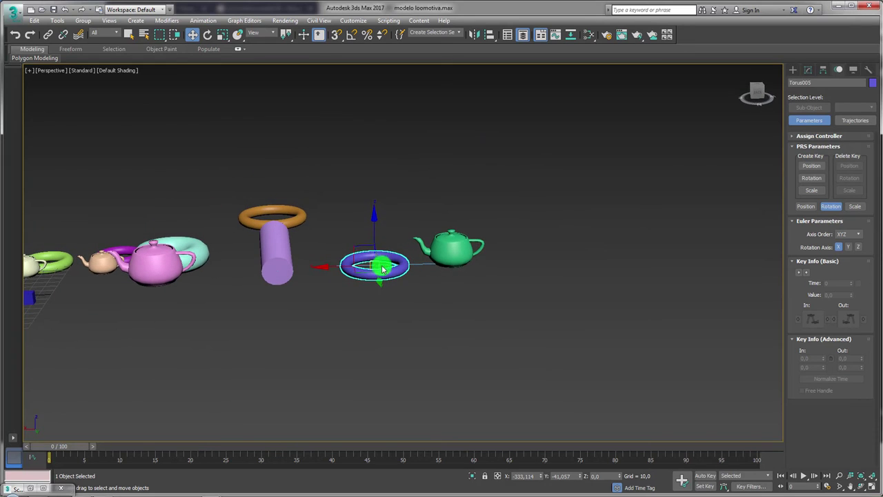
{"action": "mouse_move", "coordinate": [361, 245]}
{"action": "left_mouse_down"}
{"action": "mouse_move", "coordinate": [396, 185]}
{"action": "mouse_move", "coordinate": [438, 173]}
{"action": "mouse_move", "coordinate": [463, 182]}
{"action": "mouse_move", "coordinate": [434, 164]}
{"action": "mouse_move", "coordinate": [410, 165]}
{"action": "mouse_move", "coordinate": [449, 158]}
{"action": "mouse_move", "coordinate": [407, 164]}
{"action": "mouse_move", "coordinate": [475, 164]}
{"action": "mouse_move", "coordinate": [407, 171]}
{"action": "mouse_move", "coordinate": [368, 232]}
{"action": "mouse_move", "coordinate": [384, 219]}
{"action": "left_mouse_up"}
{"action": "middle_click_drag", "start_coordinate": [384, 220], "coordinate": [393, 265], "text": "alt"}
{"action": "mouse_move", "coordinate": [362, 290]}
{"action": "left_mouse_down"}
{"action": "mouse_move", "coordinate": [377, 303]}
{"action": "mouse_move", "coordinate": [511, 309]}
{"action": "mouse_move", "coordinate": [497, 201]}
{"action": "mouse_move", "coordinate": [335, 240]}
{"action": "mouse_move", "coordinate": [345, 298]}
{"action": "mouse_move", "coordinate": [338, 288]}
{"action": "mouse_move", "coordinate": [354, 290]}
{"action": "left_mouse_up"}
{"action": "mouse_move", "coordinate": [365, 302]}
{"action": "middle_mouse_down", "text": "alt"}
{"action": "mouse_move", "coordinate": [374, 295]}
{"action": "mouse_move", "coordinate": [365, 295]}
{"action": "middle_mouse_up", "text": "alt"}
{"action": "left_click", "coordinate": [449, 251]}
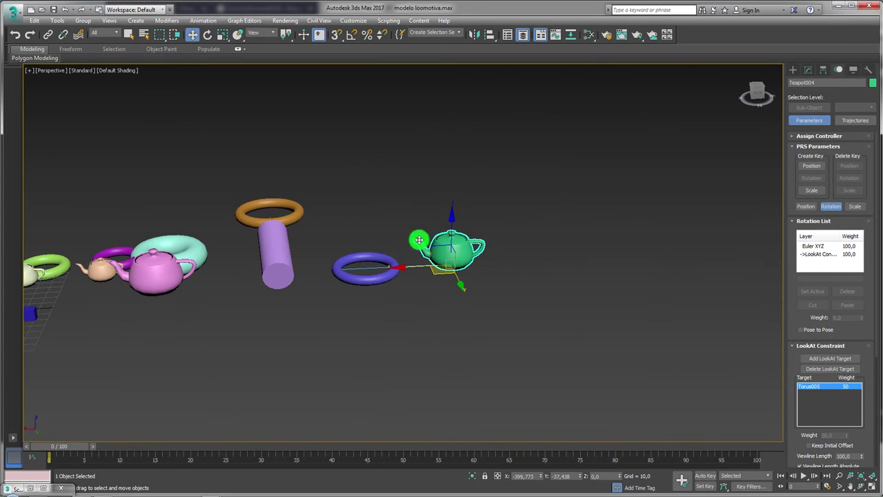
Step: Set Teapot004's LookAt Source Axis to Y, adjust the upnode axis, and test by moving the torus
{"action": "left_click", "coordinate": [820, 256]}
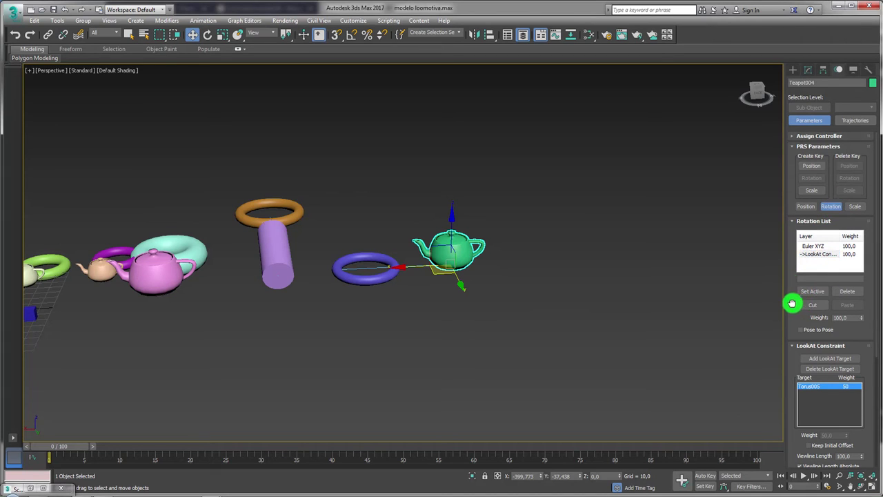
{"action": "left_click_drag", "start_coordinate": [792, 304], "coordinate": [790, 108]}
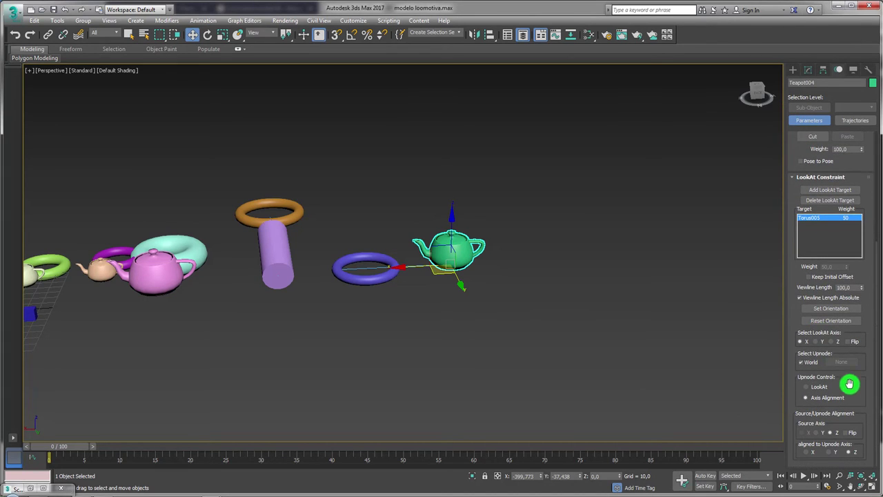
{"action": "middle_click_drag", "start_coordinate": [625, 373], "coordinate": [620, 348]}
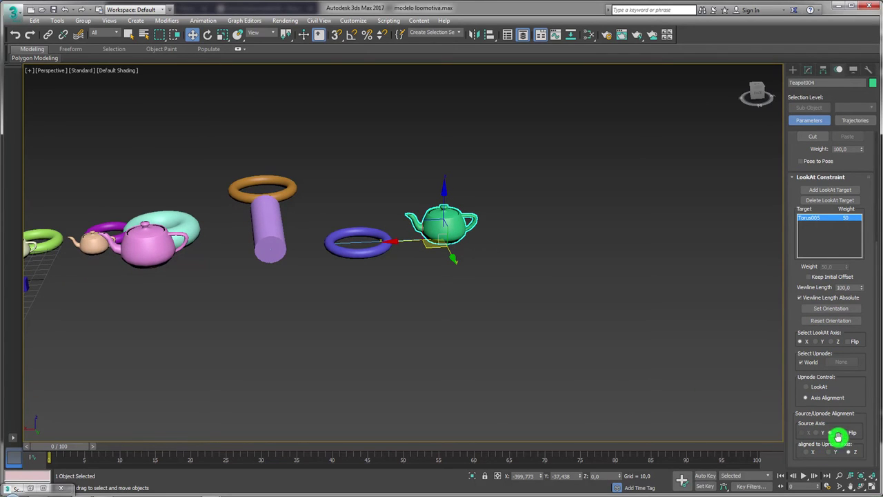
{"action": "left_click", "coordinate": [815, 432]}
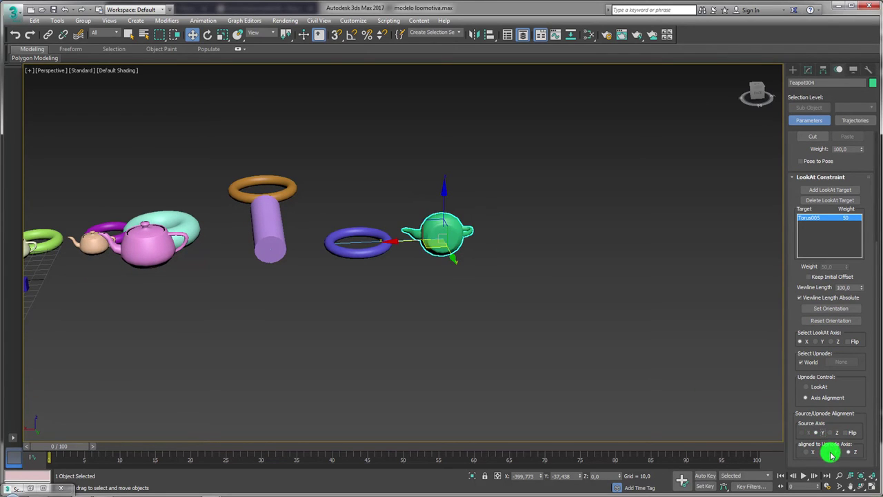
{"action": "left_click", "coordinate": [831, 452]}
{"action": "left_click", "coordinate": [374, 250]}
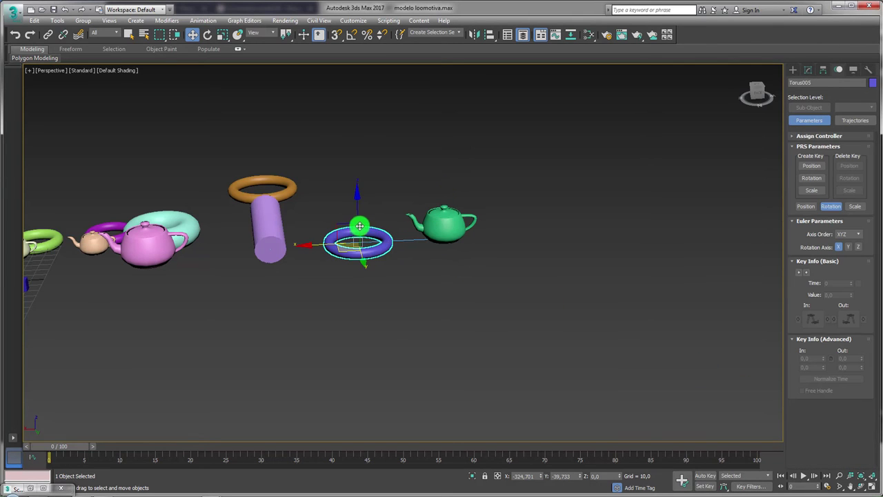
{"action": "mouse_move", "coordinate": [345, 220]}
{"action": "left_mouse_down"}
{"action": "mouse_move", "coordinate": [370, 179]}
{"action": "mouse_move", "coordinate": [513, 267]}
{"action": "mouse_move", "coordinate": [435, 310]}
{"action": "mouse_move", "coordinate": [331, 239]}
{"action": "mouse_move", "coordinate": [329, 179]}
{"action": "mouse_move", "coordinate": [507, 182]}
{"action": "mouse_move", "coordinate": [407, 161]}
{"action": "mouse_move", "coordinate": [473, 161]}
{"action": "mouse_move", "coordinate": [518, 134]}
{"action": "mouse_move", "coordinate": [369, 155]}
{"action": "mouse_move", "coordinate": [402, 299]}
{"action": "mouse_move", "coordinate": [512, 202]}
{"action": "mouse_move", "coordinate": [394, 158]}
{"action": "mouse_move", "coordinate": [437, 173]}
{"action": "left_mouse_up"}
Step: Cancel the pending torus move and orbit to an eye-level view from the opposite side
{"action": "right_click", "coordinate": [441, 172]}
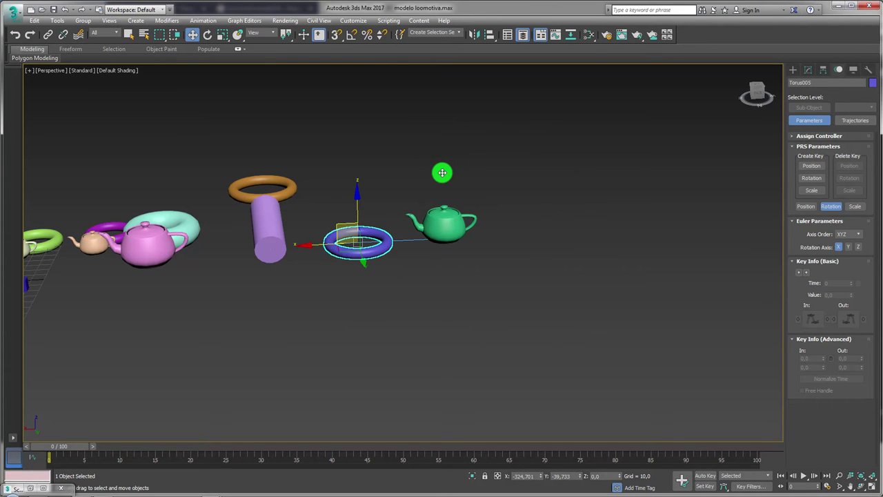
{"action": "mouse_move", "coordinate": [424, 192]}
{"action": "middle_mouse_down", "text": "alt"}
{"action": "mouse_move", "coordinate": [315, 276]}
{"action": "mouse_move", "coordinate": [168, 266]}
{"action": "mouse_move", "coordinate": [159, 199]}
{"action": "mouse_move", "coordinate": [414, 290]}
{"action": "mouse_move", "coordinate": [284, 307]}
{"action": "mouse_move", "coordinate": [377, 252]}
{"action": "middle_mouse_up", "text": "alt"}
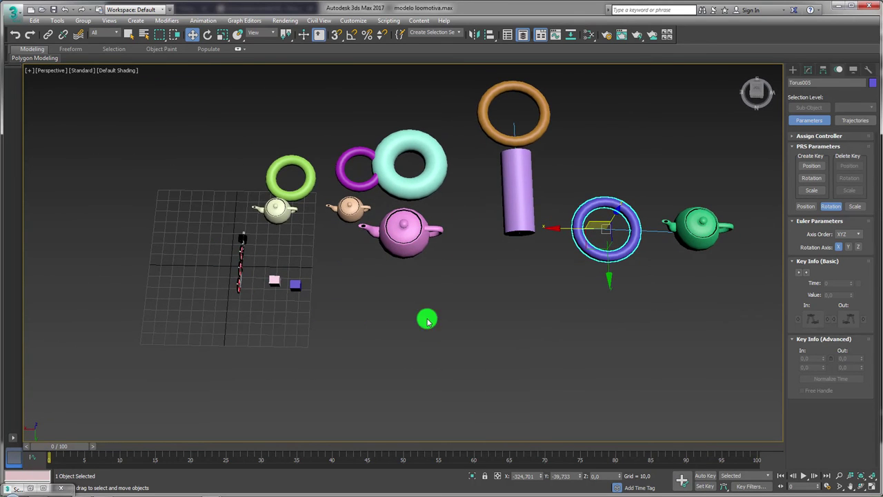
{"action": "mouse_move", "coordinate": [426, 317]}
{"action": "middle_mouse_down", "text": "alt"}
{"action": "mouse_move", "coordinate": [327, 331]}
{"action": "mouse_move", "coordinate": [347, 265]}
{"action": "mouse_move", "coordinate": [332, 276]}
{"action": "middle_mouse_up", "text": "alt"}
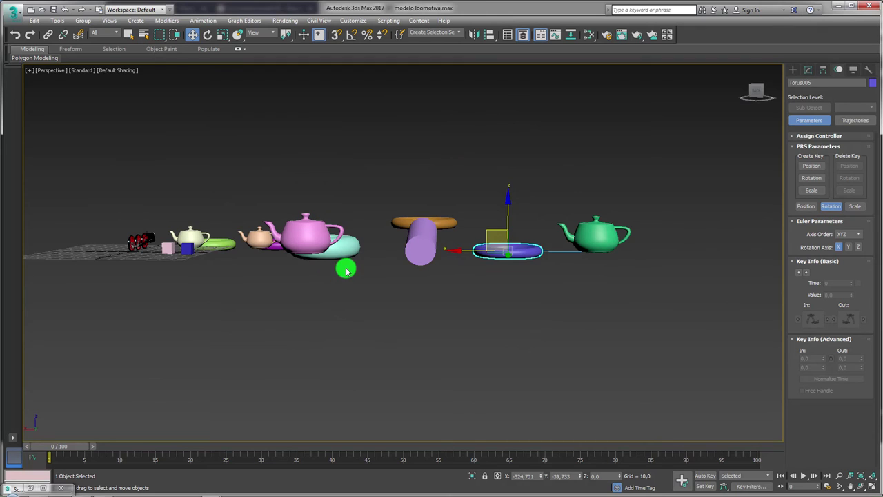
Step: Nudge blue Torus005 slightly to confirm the teapot keeps facing it, then show Standard Primitives
{"action": "mouse_move", "coordinate": [495, 227]}
{"action": "left_mouse_down"}
{"action": "mouse_move", "coordinate": [503, 187]}
{"action": "mouse_move", "coordinate": [694, 227]}
{"action": "mouse_move", "coordinate": [523, 299]}
{"action": "mouse_move", "coordinate": [507, 217]}
{"action": "mouse_move", "coordinate": [489, 230]}
{"action": "left_mouse_up"}
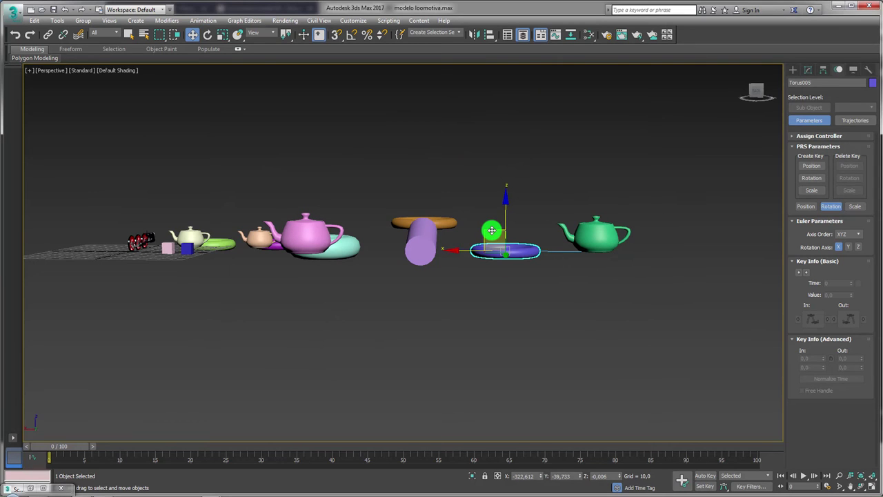
{"action": "mouse_move", "coordinate": [274, 202]}
{"action": "middle_mouse_down", "text": "alt"}
{"action": "mouse_move", "coordinate": [296, 252]}
{"action": "mouse_move", "coordinate": [366, 220]}
{"action": "middle_mouse_up", "text": "alt"}
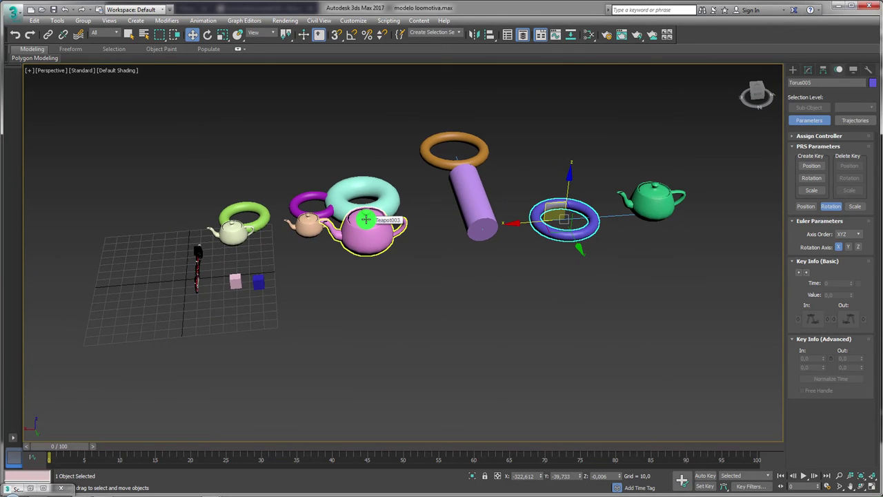
{"action": "left_click", "coordinate": [793, 70]}
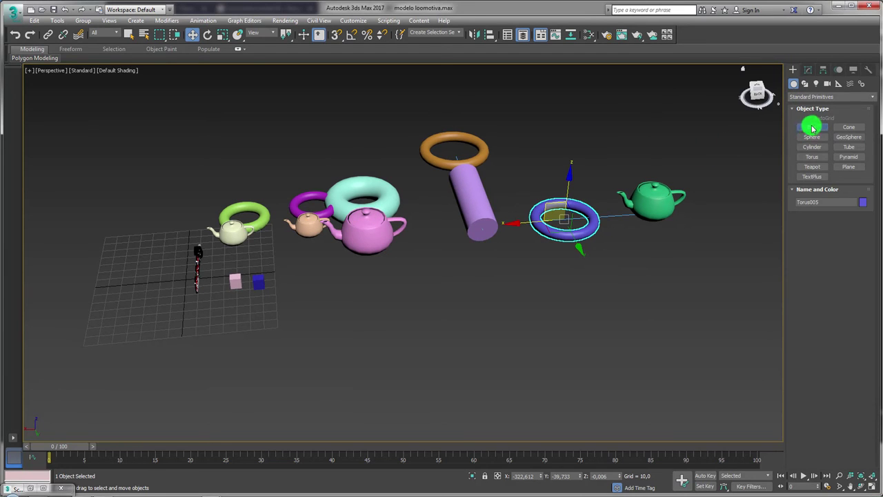
{"action": "left_click", "coordinate": [813, 128]}
{"action": "left_click_drag", "start_coordinate": [323, 353], "coordinate": [537, 340]}
{"action": "left_click", "coordinate": [530, 315]}
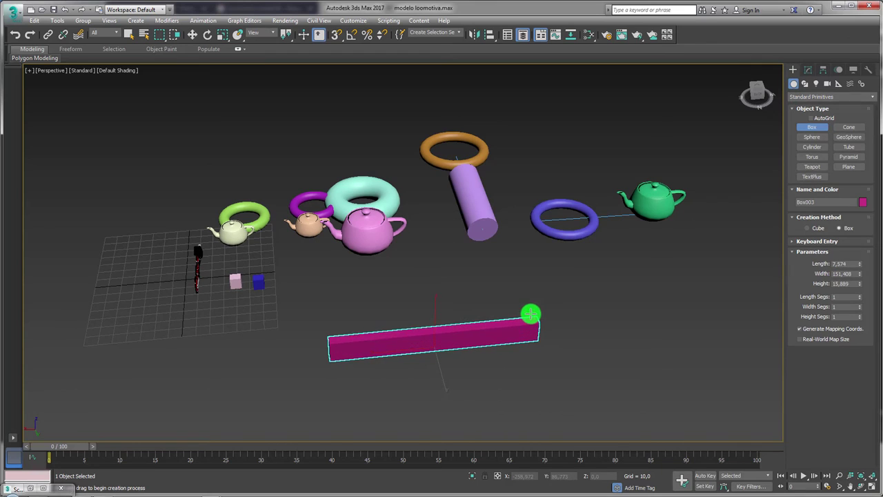
{"action": "left_click", "coordinate": [468, 328]}
{"action": "key", "text": "w"}
{"action": "middle_click_drag", "start_coordinate": [469, 328], "coordinate": [455, 293]}
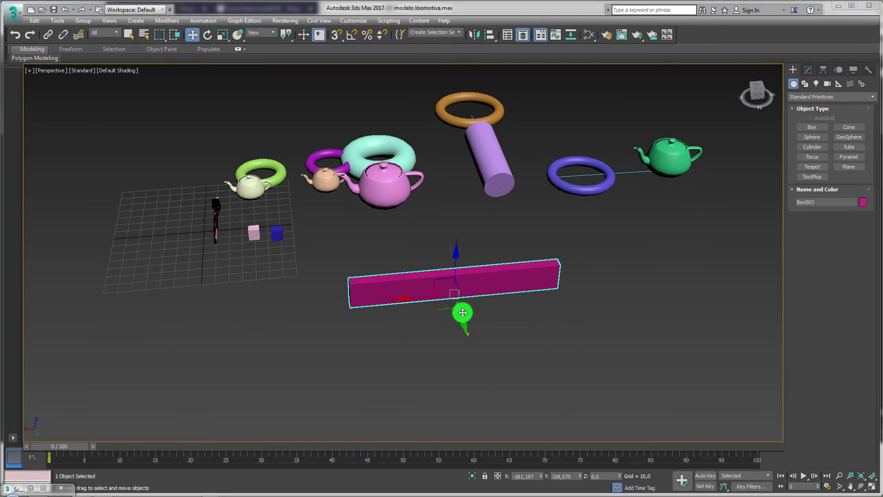
{"action": "right_click", "coordinate": [437, 278]}
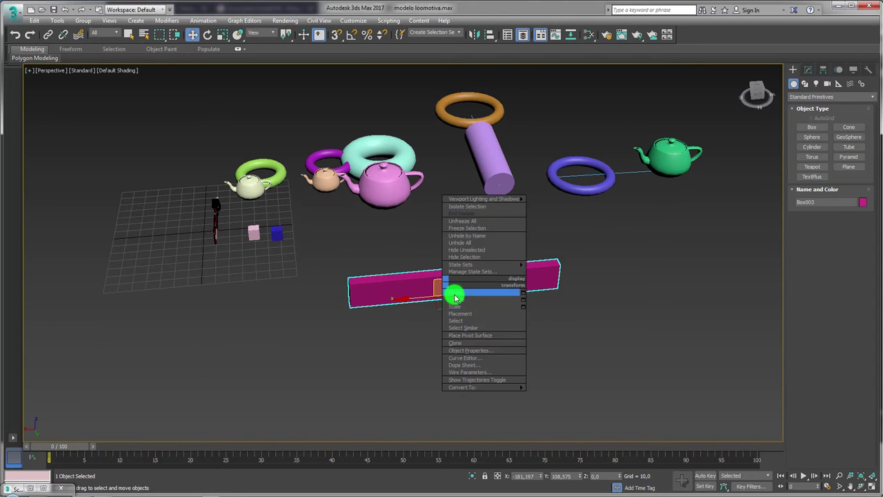
{"action": "left_click", "coordinate": [454, 295]}
{"action": "left_click_drag", "start_coordinate": [437, 262], "coordinate": [404, 311]}
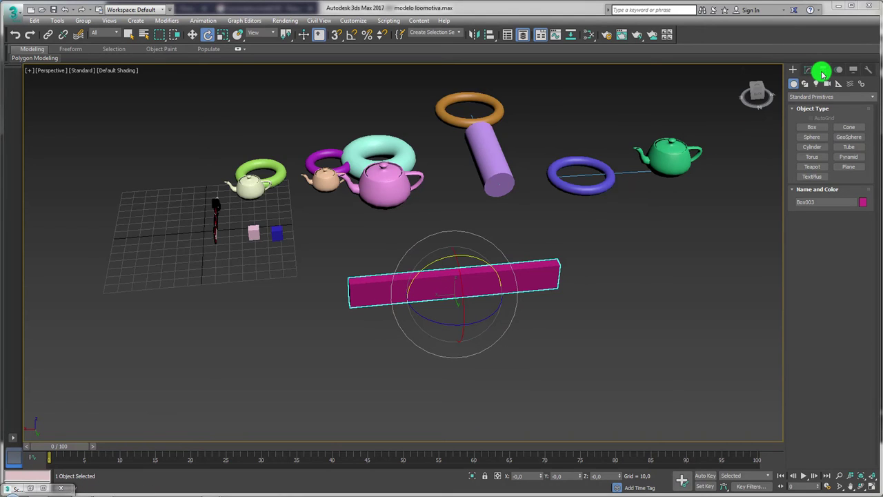
Step: With Affect Pivot Only, move the magenta bar's pivot to its left end
{"action": "left_click", "coordinate": [824, 72]}
{"action": "left_click", "coordinate": [831, 134]}
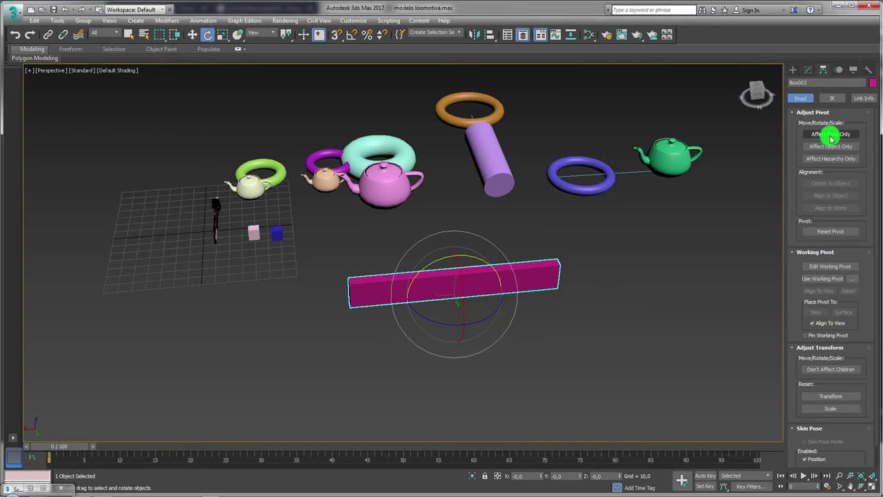
{"action": "key", "text": "w"}
{"action": "middle_click_drag", "start_coordinate": [522, 344], "coordinate": [448, 287], "text": "alt"}
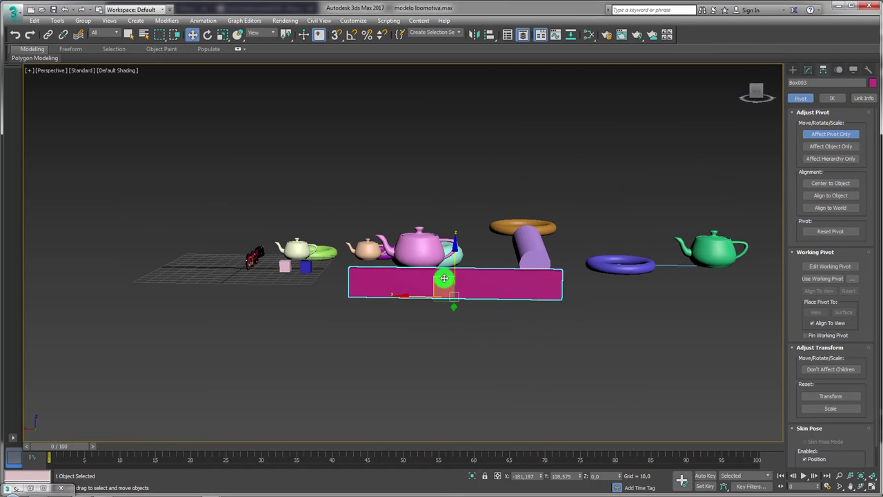
{"action": "left_click_drag", "start_coordinate": [444, 278], "coordinate": [354, 261]}
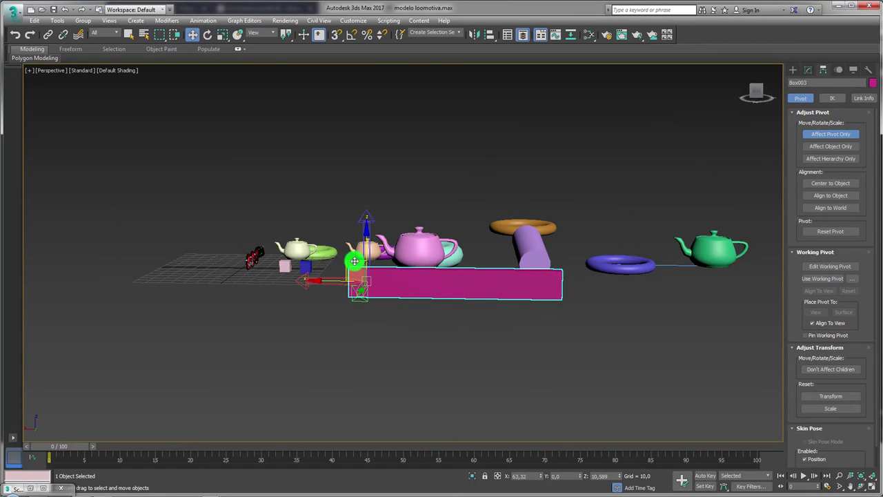
{"action": "middle_click_drag", "start_coordinate": [374, 288], "coordinate": [391, 327], "text": "alt"}
Step: Test-rotate the magenta bar around its end pivot, then cancel so it stays horizontal
{"action": "left_click", "coordinate": [838, 134]}
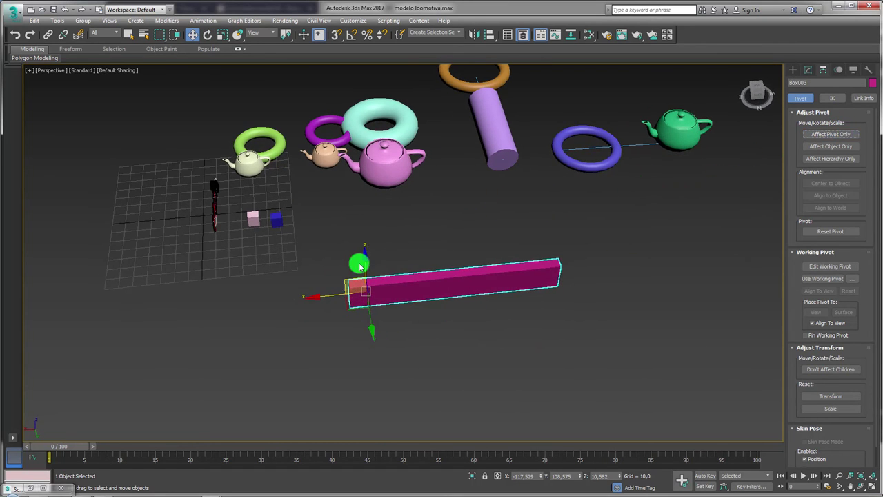
{"action": "key", "text": "e"}
{"action": "mouse_move", "coordinate": [355, 259]}
{"action": "left_mouse_down"}
{"action": "mouse_move", "coordinate": [626, 306]}
{"action": "mouse_move", "coordinate": [464, 327]}
{"action": "left_mouse_up"}
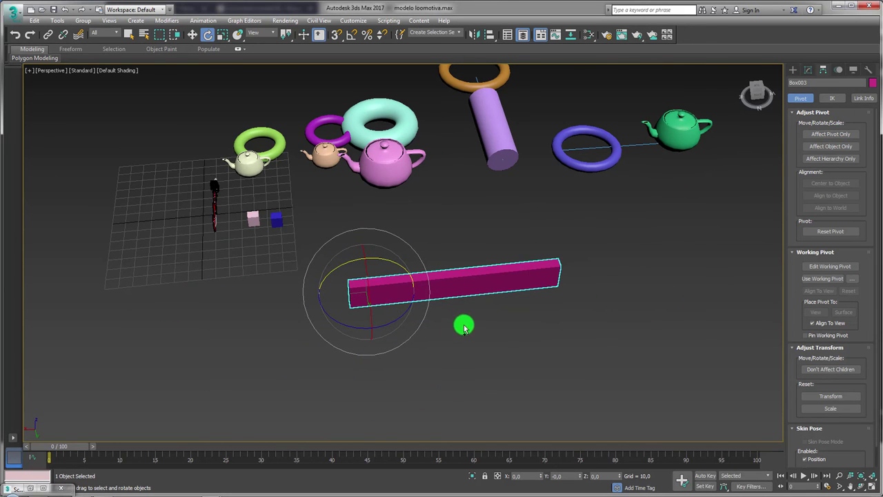
{"action": "left_click", "coordinate": [833, 138]}
{"action": "left_click", "coordinate": [832, 138]}
{"action": "middle_click_drag", "start_coordinate": [585, 300], "coordinate": [499, 262], "text": "alt"}
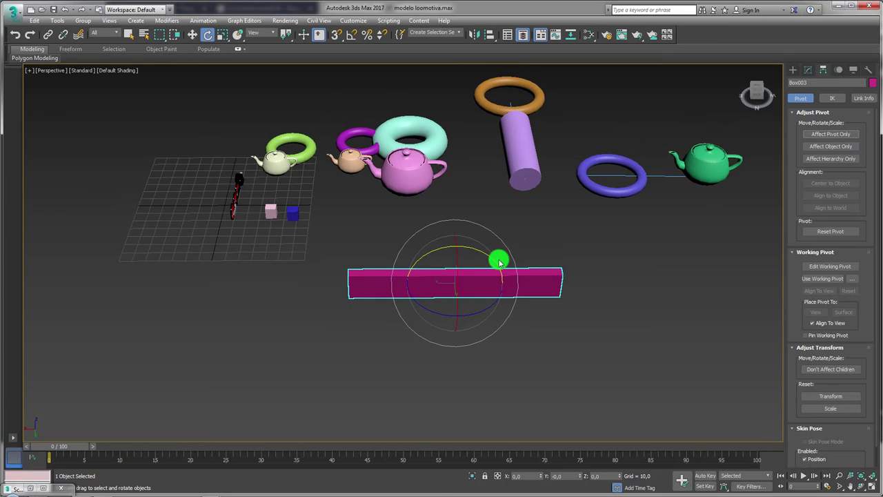
{"action": "left_click_drag", "start_coordinate": [499, 261], "coordinate": [622, 337]}
{"action": "right_click", "coordinate": [622, 337]}
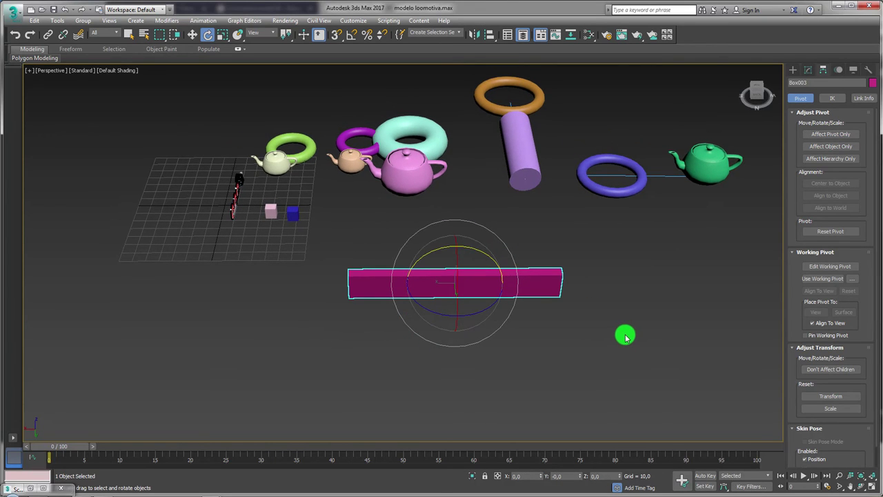
{"action": "middle_click_drag", "start_coordinate": [626, 325], "coordinate": [549, 295]}
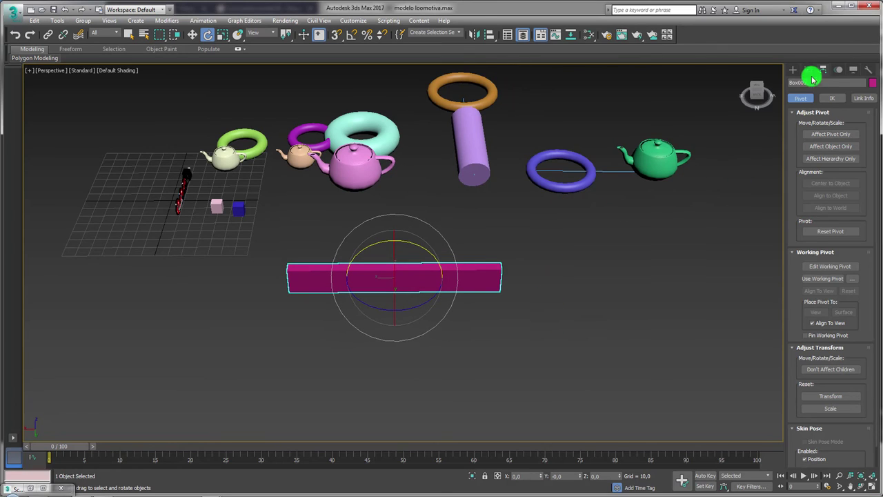
{"action": "left_click", "coordinate": [793, 70]}
Step: Create a Dummy helper below the magenta bar
{"action": "left_click", "coordinate": [838, 84]}
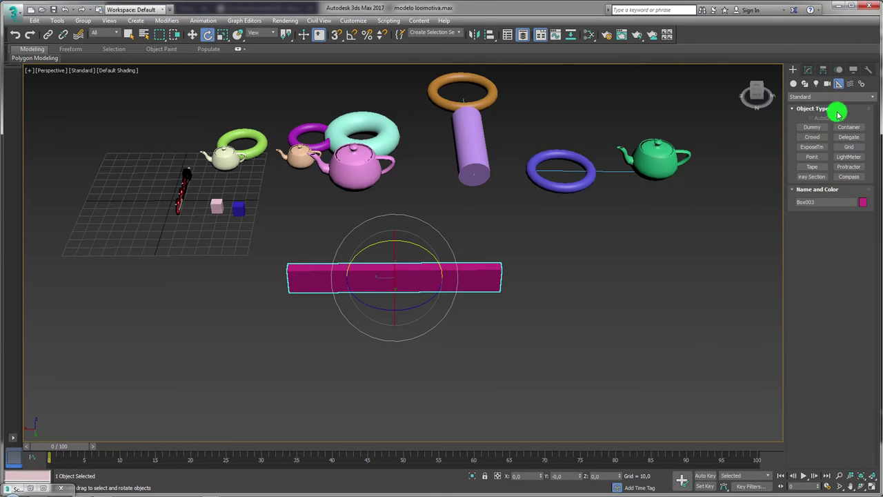
{"action": "left_click", "coordinate": [812, 127]}
{"action": "left_click_drag", "start_coordinate": [317, 342], "coordinate": [359, 360]}
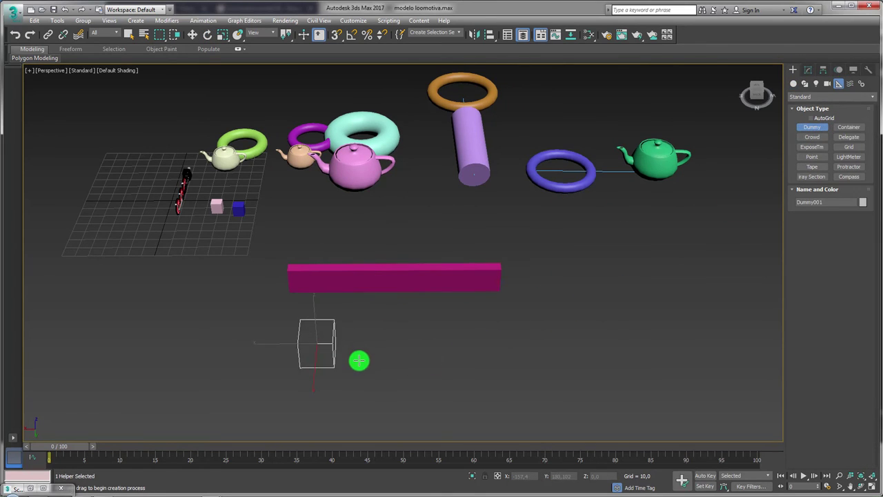
{"action": "mouse_move", "coordinate": [359, 360]}
{"action": "middle_mouse_down", "text": "alt"}
{"action": "mouse_move", "coordinate": [365, 345]}
{"action": "mouse_move", "coordinate": [330, 324]}
{"action": "mouse_move", "coordinate": [343, 292]}
{"action": "middle_mouse_up", "text": "alt"}
{"action": "key", "text": "w"}
Step: Align the dummy onto the magenta bar, then move it off along Y
{"action": "left_click", "coordinate": [343, 293]}
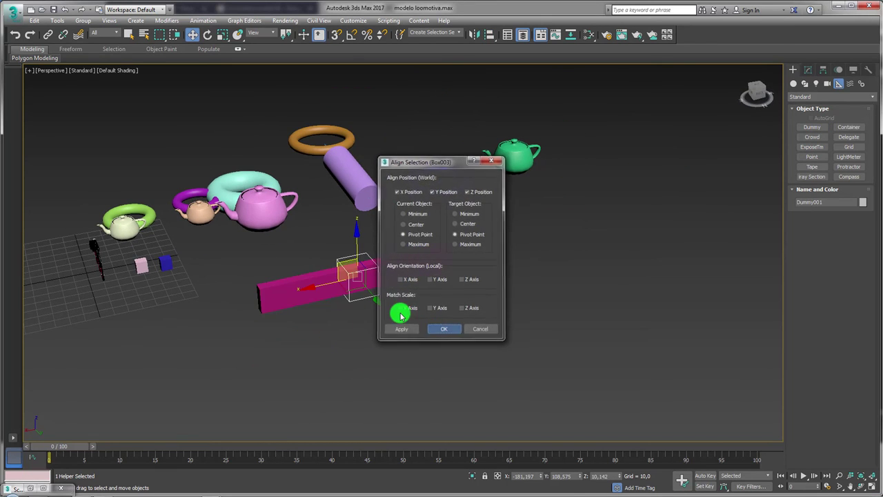
{"action": "left_click", "coordinate": [449, 327]}
{"action": "middle_click_drag", "start_coordinate": [449, 327], "coordinate": [526, 71], "text": "alt"}
{"action": "left_click_drag", "start_coordinate": [370, 308], "coordinate": [393, 372]}
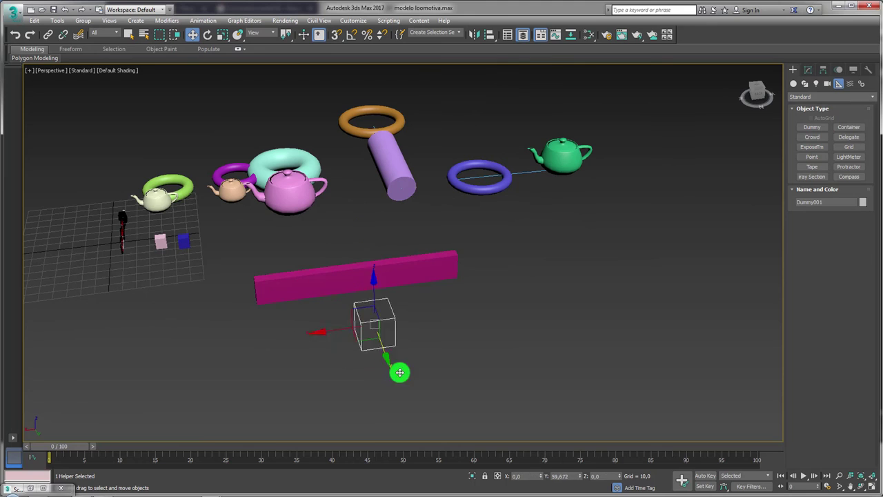
Step: Align Dummy001 to Box003's pivot including Z position, then move it to the bar's left end
{"action": "left_click", "coordinate": [489, 34]}
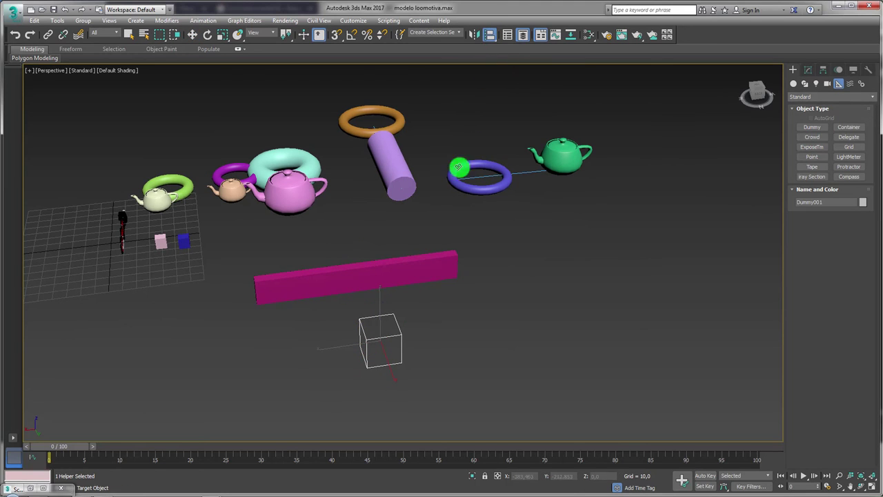
{"action": "left_click", "coordinate": [311, 282]}
{"action": "left_click_drag", "start_coordinate": [428, 168], "coordinate": [507, 205]}
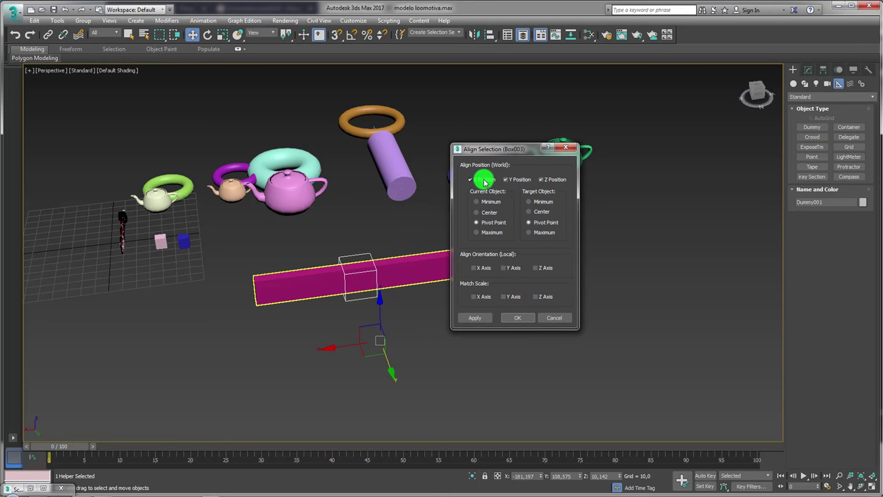
{"action": "left_click", "coordinate": [541, 179]}
{"action": "left_click", "coordinate": [518, 317]}
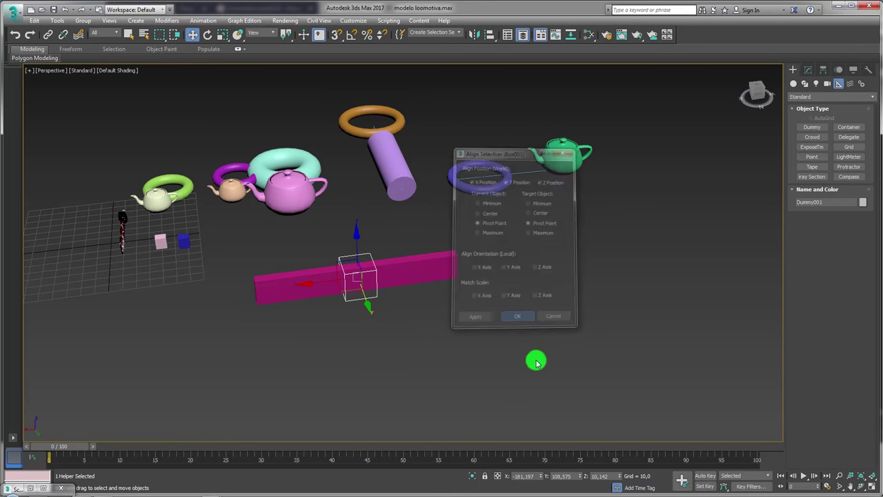
{"action": "left_click_drag", "start_coordinate": [328, 284], "coordinate": [229, 292]}
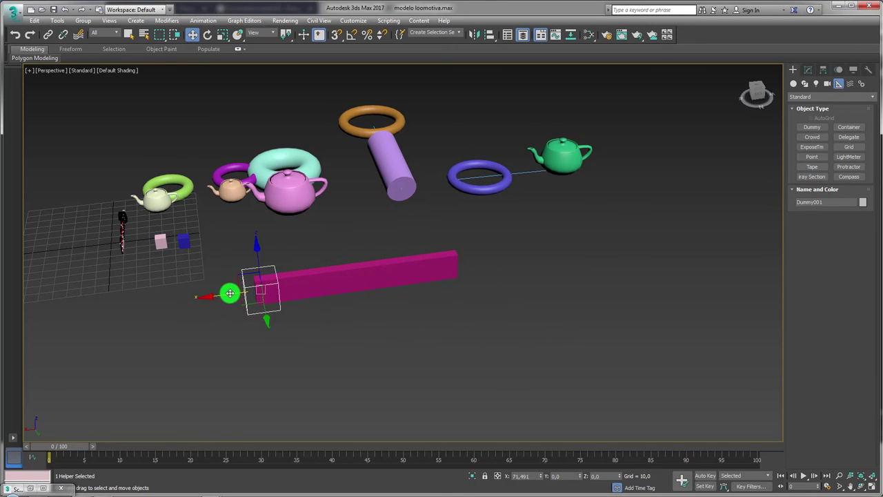
{"action": "middle_click_drag", "start_coordinate": [274, 220], "coordinate": [400, 285]}
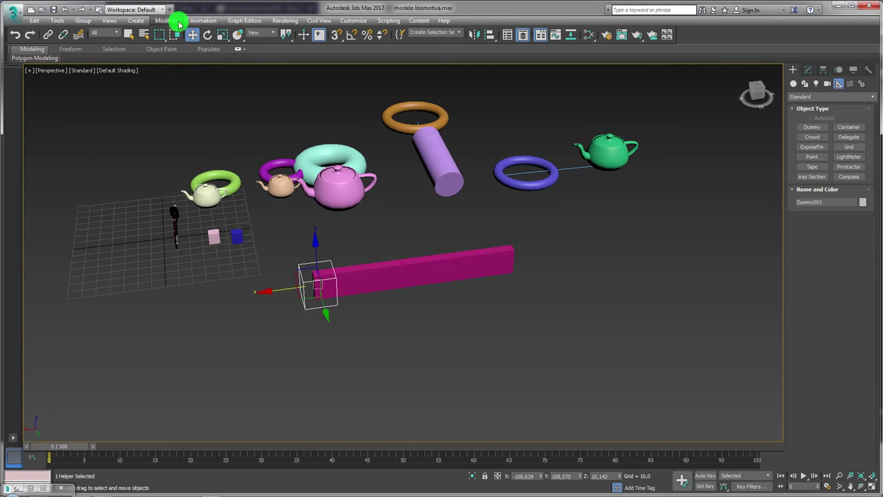
Step: Link Box003 as a child of Dummy001 using Select and Link
{"action": "left_click", "coordinate": [200, 21]}
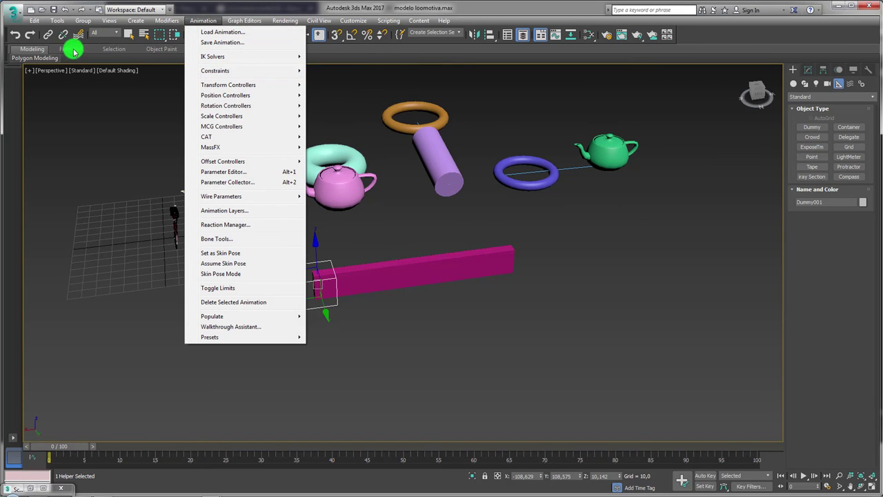
{"action": "left_click", "coordinate": [49, 35]}
{"action": "left_click", "coordinate": [48, 35]}
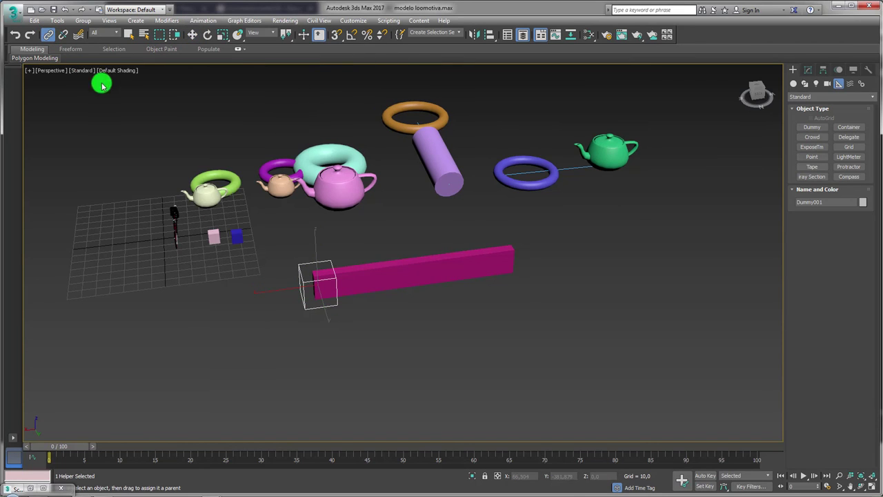
{"action": "left_click", "coordinate": [381, 276]}
{"action": "left_click_drag", "start_coordinate": [395, 290], "coordinate": [331, 384]}
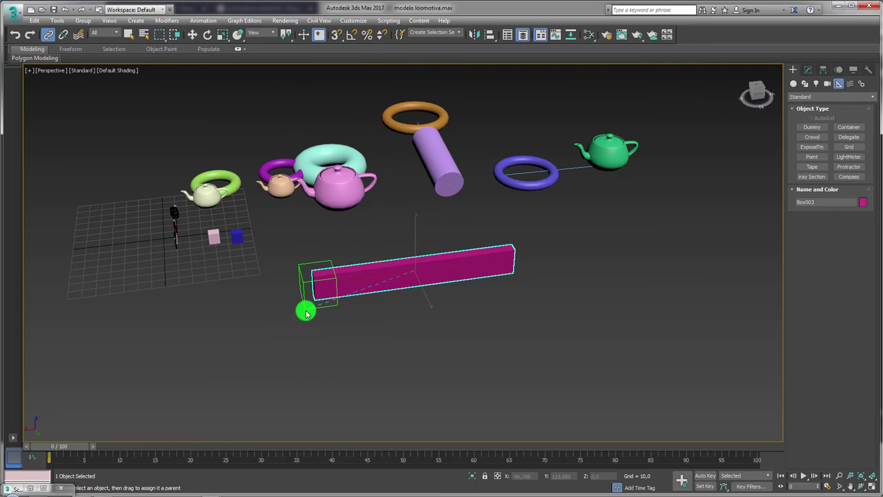
{"action": "left_click_drag", "start_coordinate": [308, 308], "coordinate": [305, 303]}
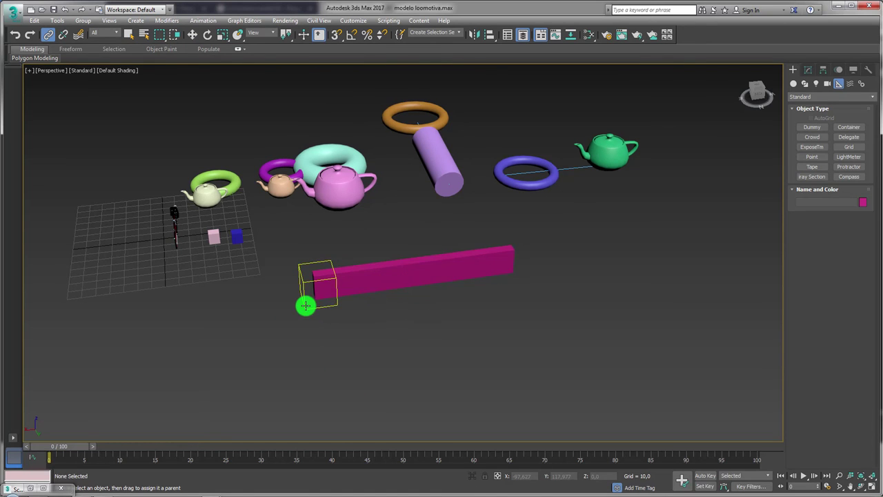
Step: Rotate and scale up Dummy001 to check the magenta bar follows it
{"action": "key", "text": "w"}
{"action": "left_click", "coordinate": [316, 300]}
{"action": "mouse_move", "coordinate": [316, 299]}
{"action": "middle_mouse_down", "text": "alt"}
{"action": "mouse_move", "coordinate": [301, 258]}
{"action": "mouse_move", "coordinate": [311, 278]}
{"action": "middle_mouse_up", "text": "alt"}
{"action": "key", "text": "e"}
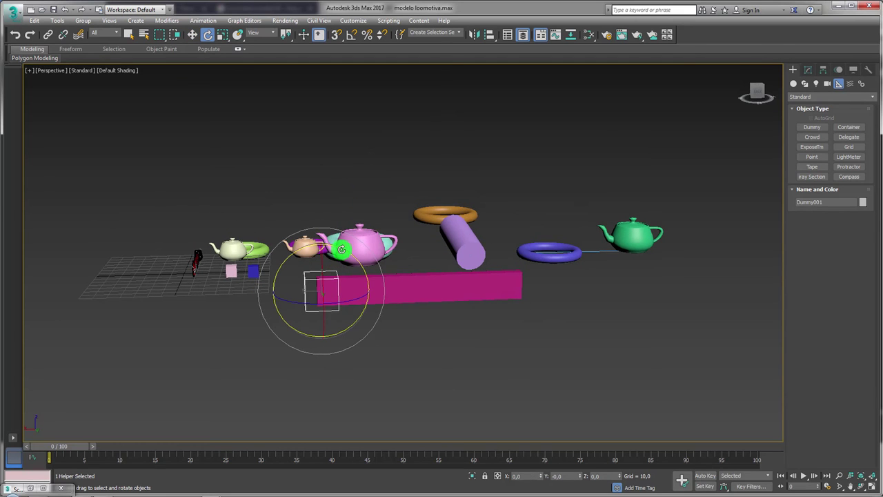
{"action": "mouse_move", "coordinate": [341, 249]}
{"action": "left_mouse_down"}
{"action": "mouse_move", "coordinate": [251, 235]}
{"action": "mouse_move", "coordinate": [310, 256]}
{"action": "mouse_move", "coordinate": [382, 304]}
{"action": "left_mouse_up"}
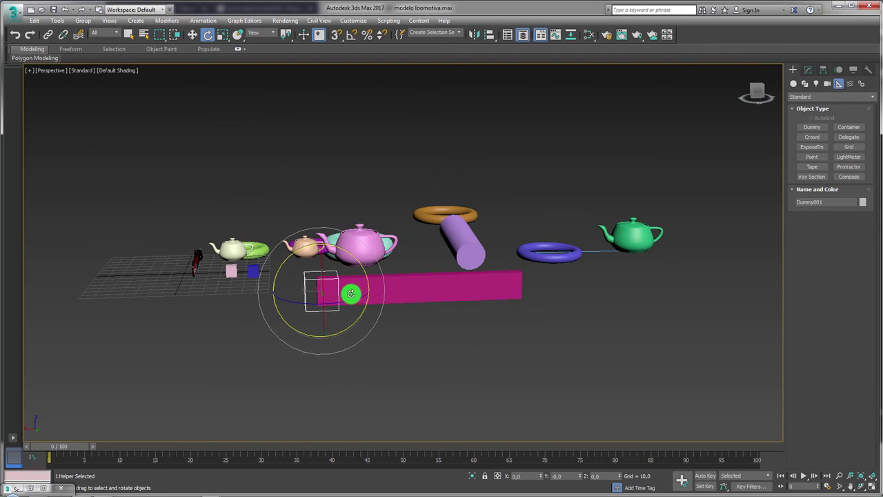
{"action": "key", "text": "r"}
{"action": "mouse_move", "coordinate": [320, 292]}
{"action": "left_mouse_down"}
{"action": "mouse_move", "coordinate": [318, 315]}
{"action": "mouse_move", "coordinate": [331, 239]}
{"action": "left_mouse_up"}
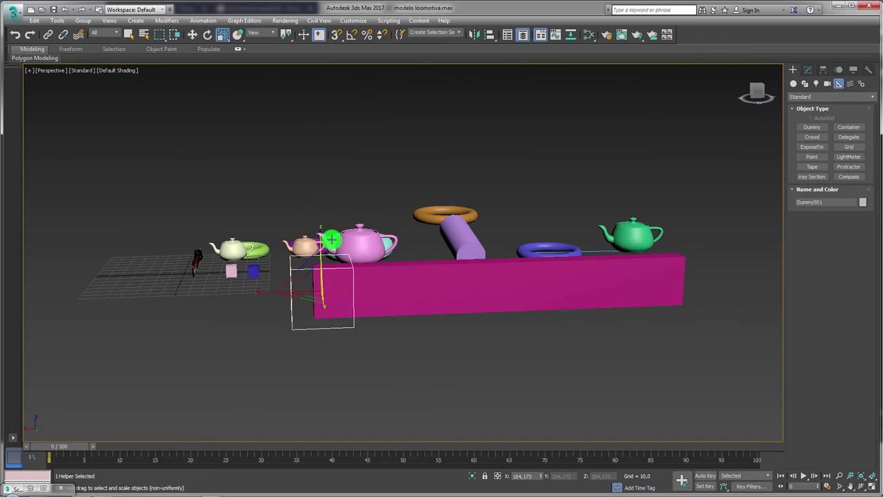
Step: Undo the dummy's scale-up and orbit around to inspect the linked bar and dummy
{"action": "key", "text": "ctrl+z"}
{"action": "mouse_move", "coordinate": [355, 227]}
{"action": "middle_mouse_down", "text": "alt"}
{"action": "mouse_move", "coordinate": [457, 292]}
{"action": "mouse_move", "coordinate": [331, 281]}
{"action": "mouse_move", "coordinate": [393, 275]}
{"action": "mouse_move", "coordinate": [423, 327]}
{"action": "middle_mouse_up", "text": "alt"}
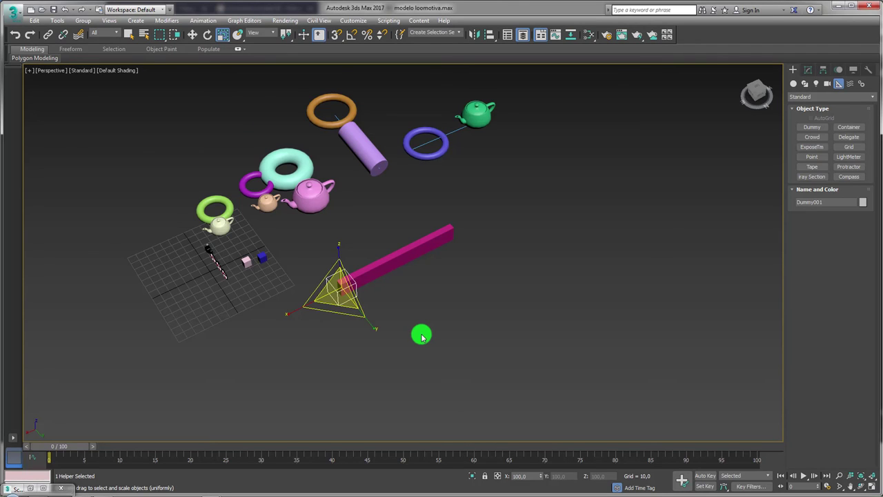
{"action": "key", "text": "w"}
{"action": "mouse_move", "coordinate": [356, 311]}
{"action": "middle_mouse_down", "text": "alt"}
{"action": "mouse_move", "coordinate": [333, 325]}
{"action": "mouse_move", "coordinate": [338, 363]}
{"action": "mouse_move", "coordinate": [270, 325]}
{"action": "mouse_move", "coordinate": [309, 333]}
{"action": "middle_mouse_up", "text": "alt"}
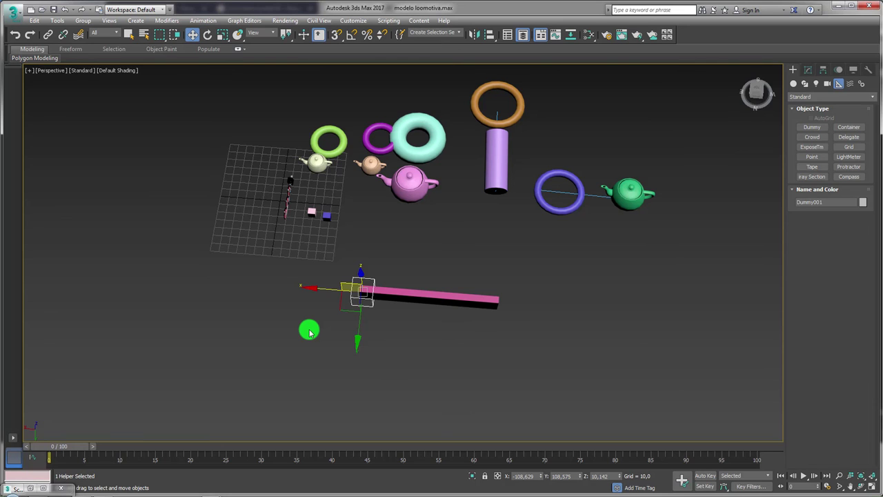
{"action": "mouse_move", "coordinate": [491, 335]}
{"action": "middle_mouse_down", "text": "alt"}
{"action": "mouse_move", "coordinate": [492, 311]}
{"action": "mouse_move", "coordinate": [517, 307]}
{"action": "middle_mouse_up", "text": "alt"}
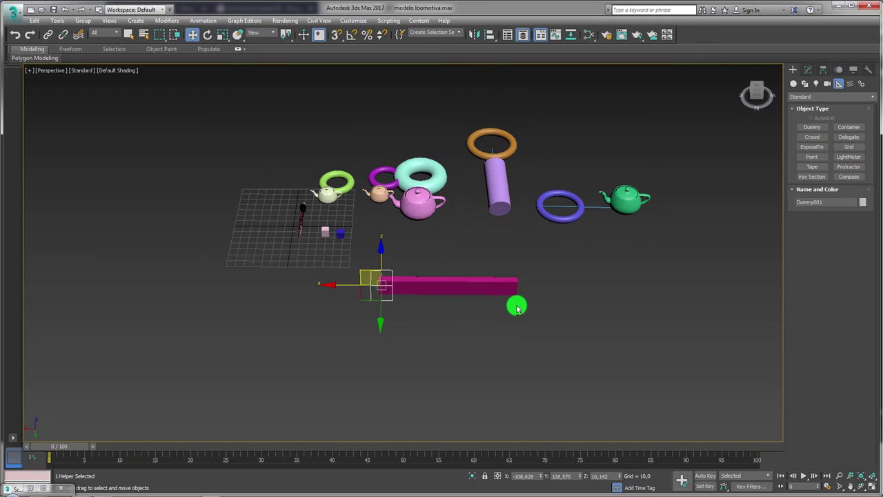